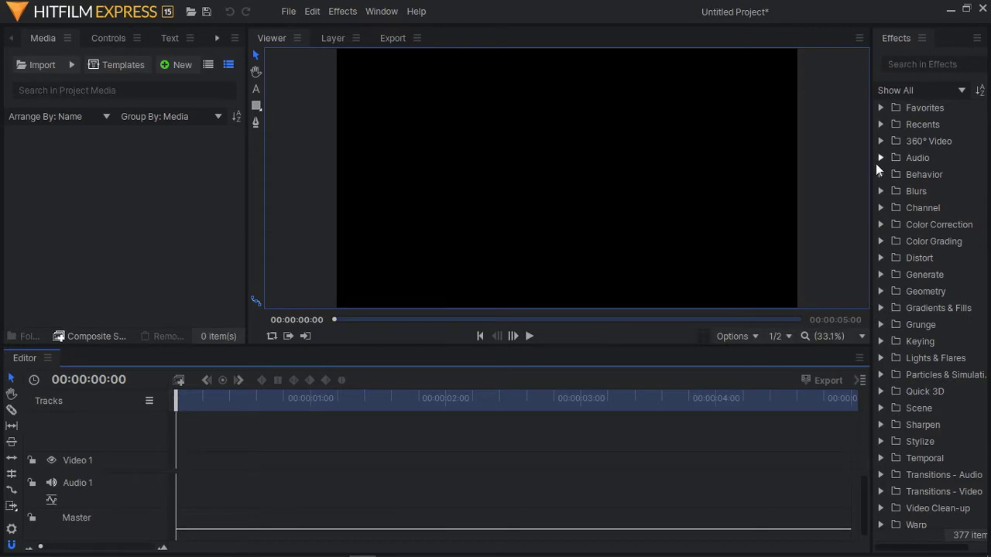
Widen the effects list and create a project media folder named "images"
left_click_drag(871, 165, 836, 166)
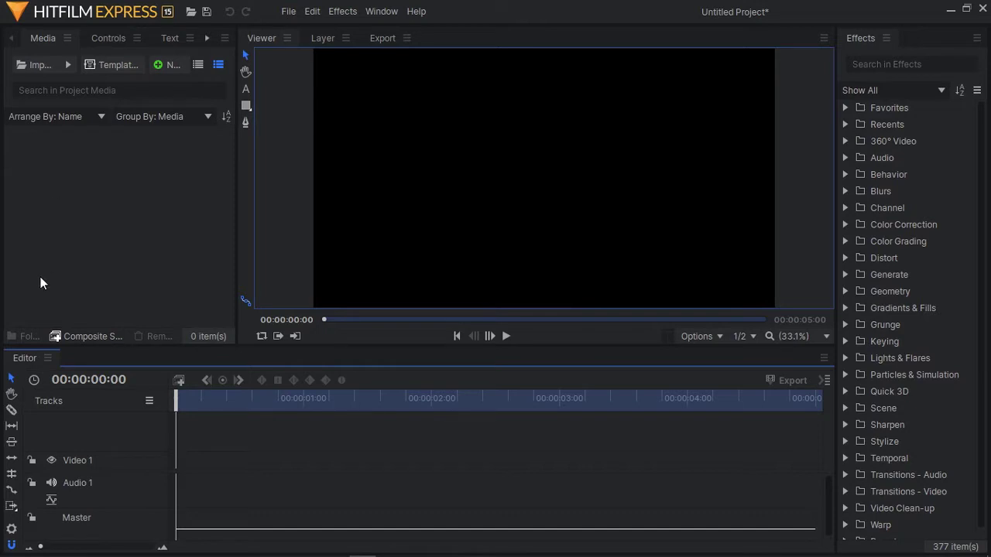
left_click(28, 339)
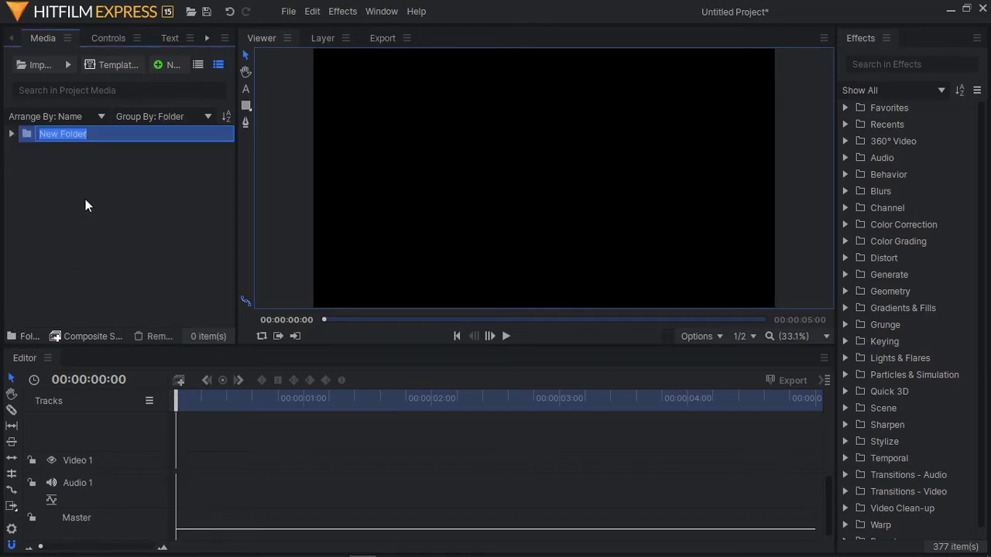
type("images")
key("Return")
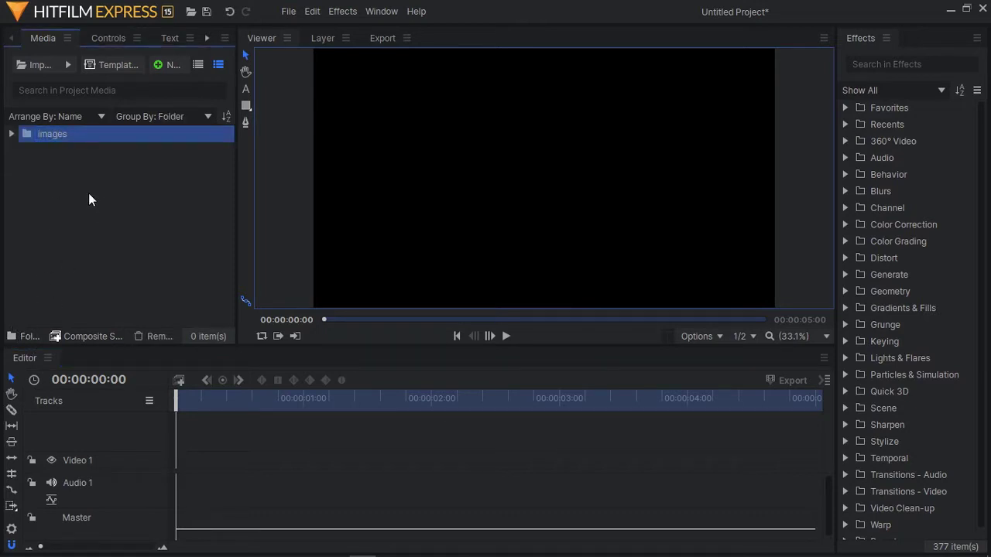
Import all the photos from the File Explorer window into the images folder and collapse the folder
double_click(8, 144)
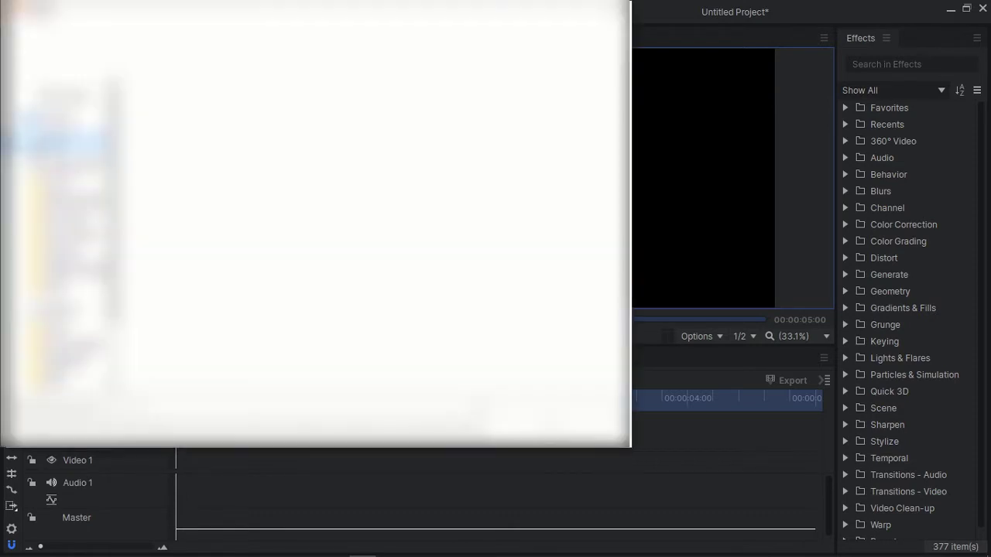
left_click(615, 11)
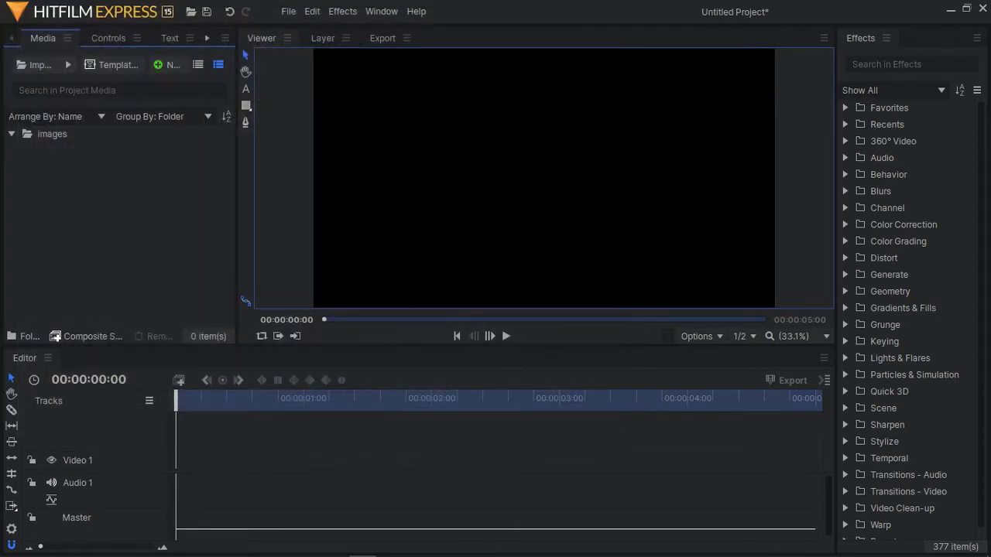
left_click(147, 546)
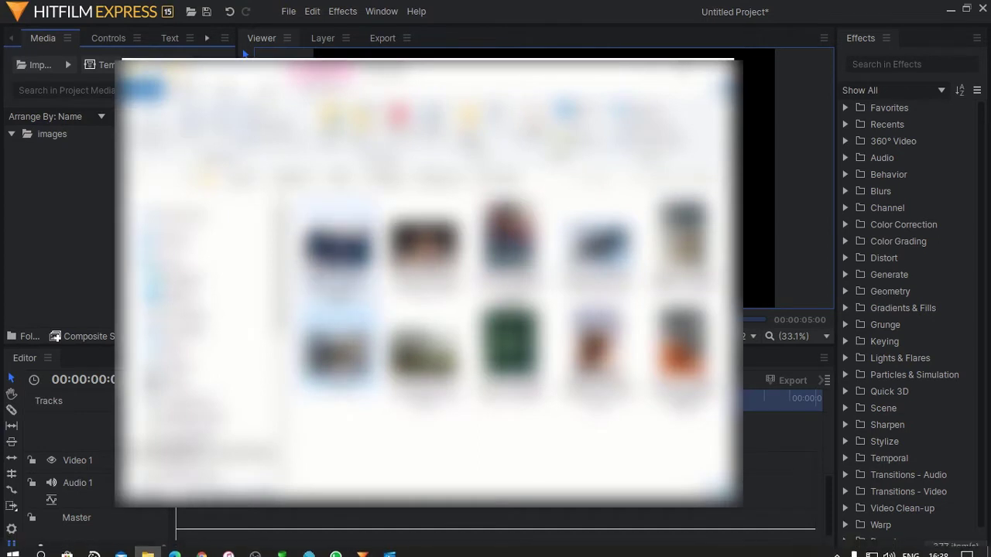
key("ctrl+a")
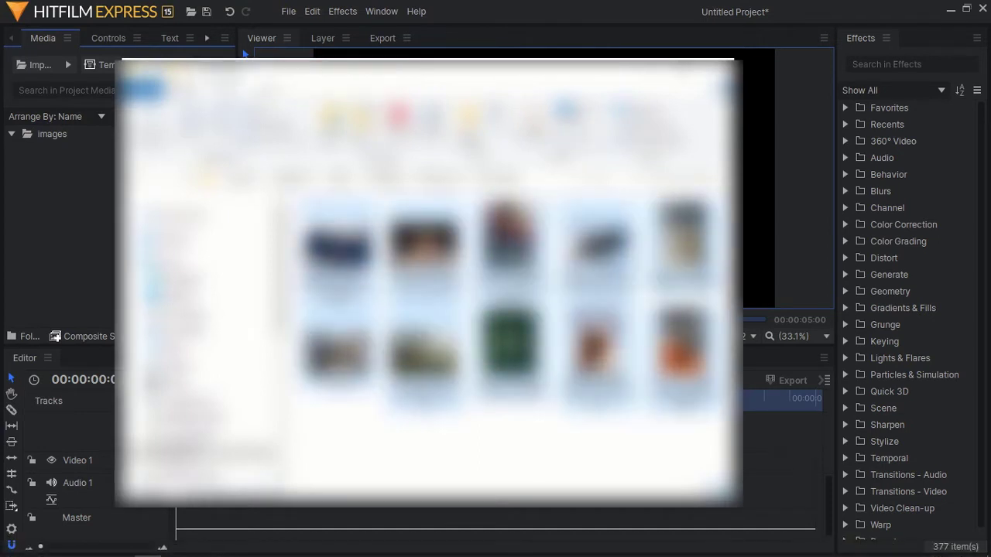
left_click_drag(337, 246, 62, 194)
left_click(4, 195)
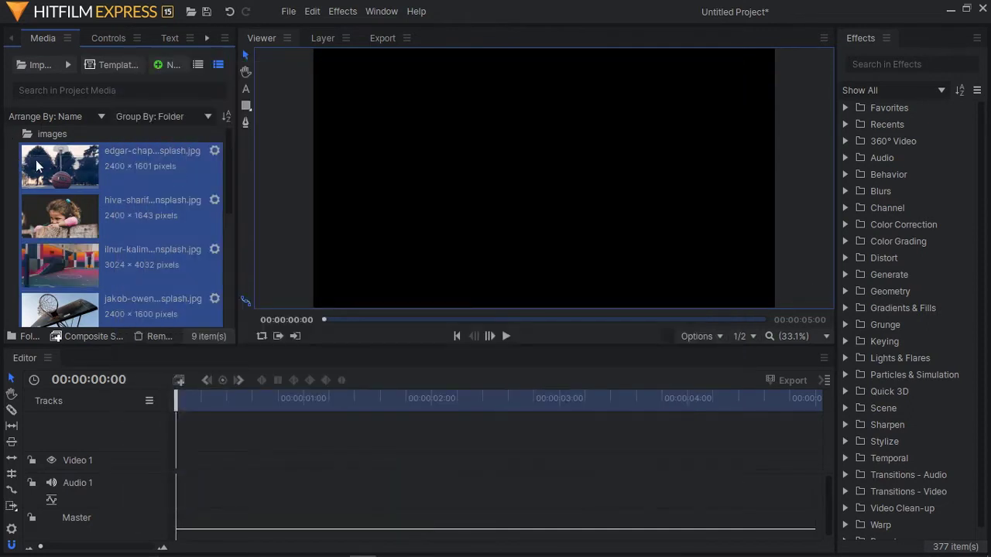
left_click_drag(36, 159, 55, 140)
left_click(11, 134)
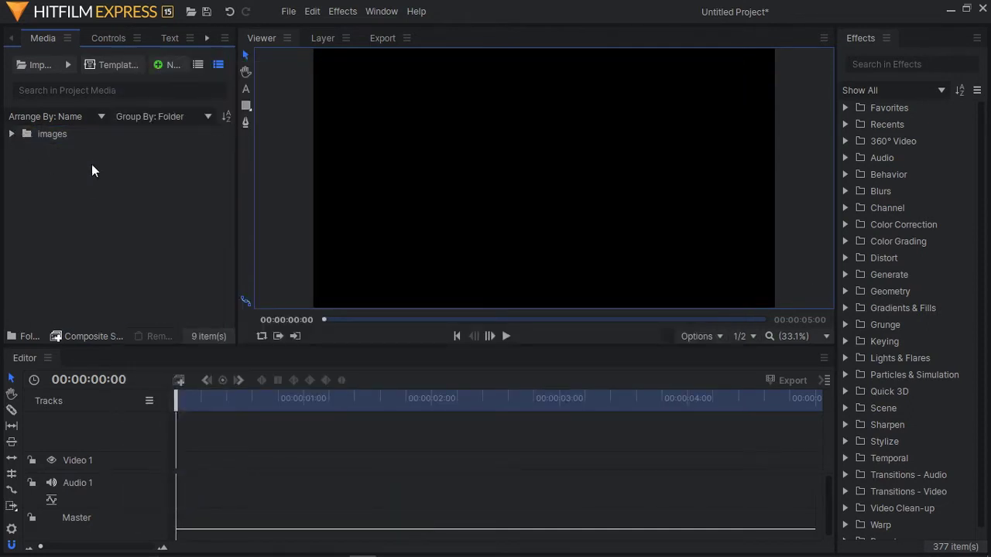
Create a composite shot named "main" with a duration of 10 seconds
left_click(181, 65)
left_click(206, 81)
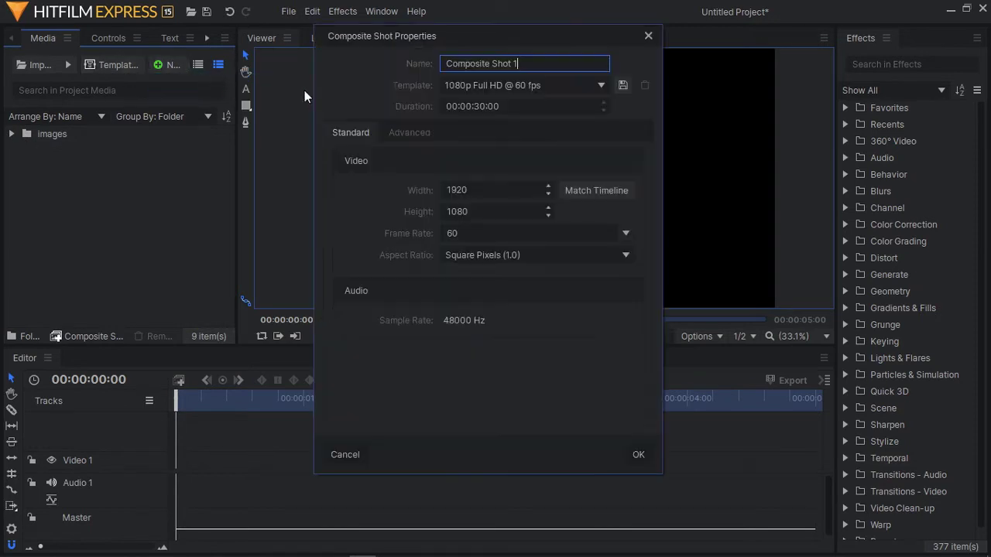
left_click_drag(517, 64, 388, 67)
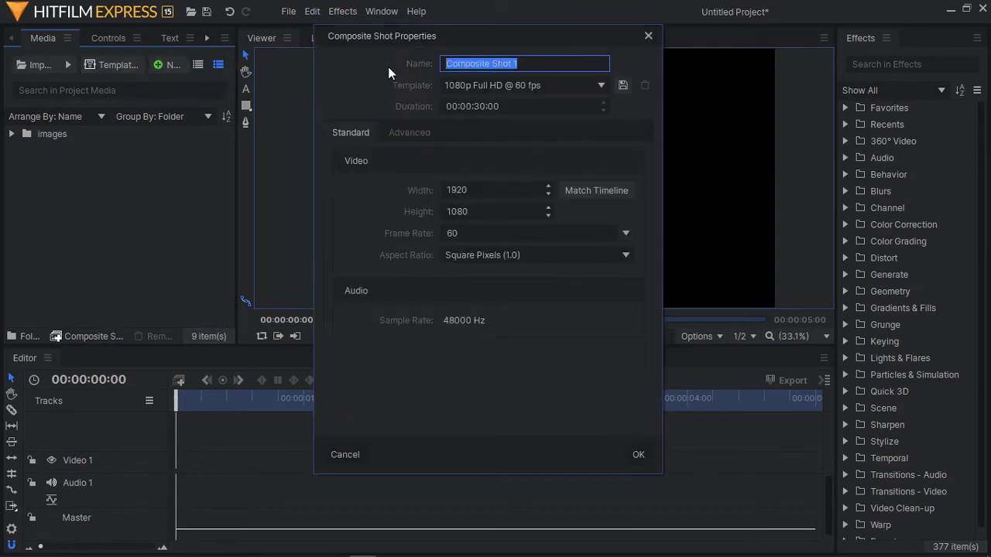
type("main")
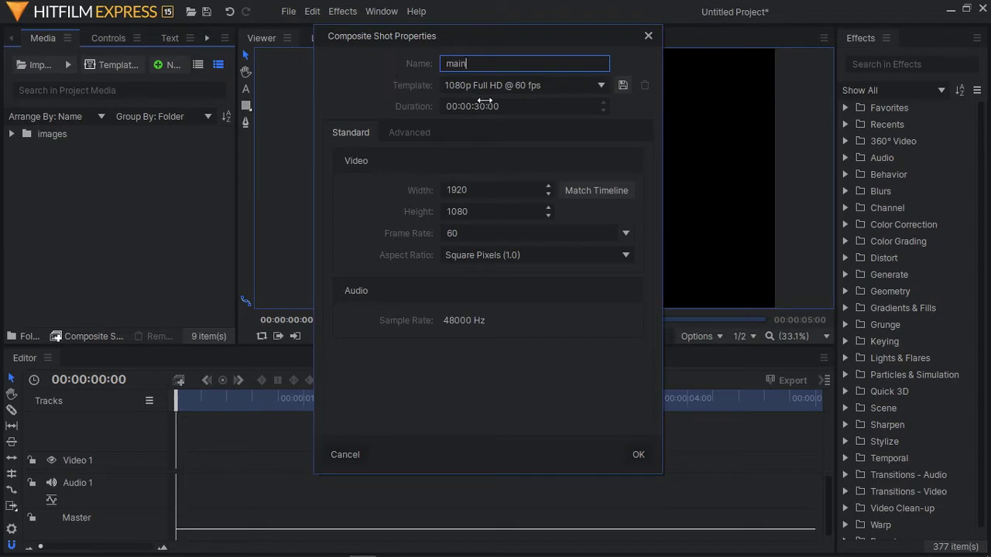
left_click(477, 106)
left_click(476, 106)
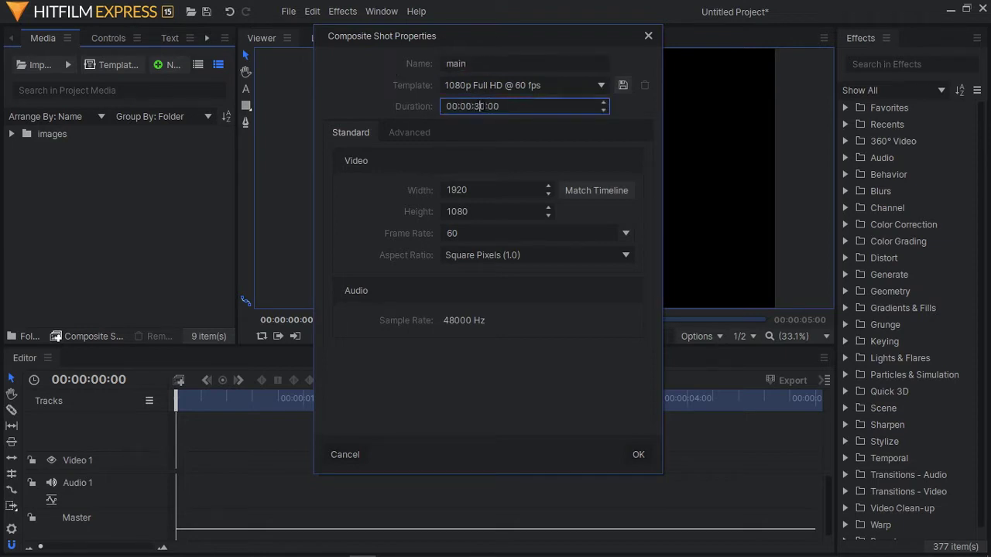
key("BackSpace")
type("1")
left_click(638, 455)
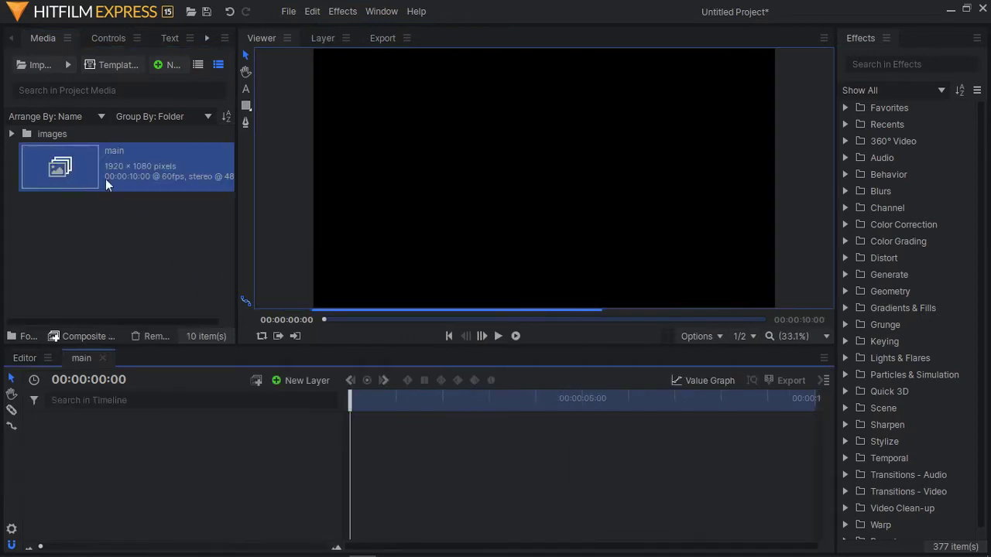
left_click(81, 216)
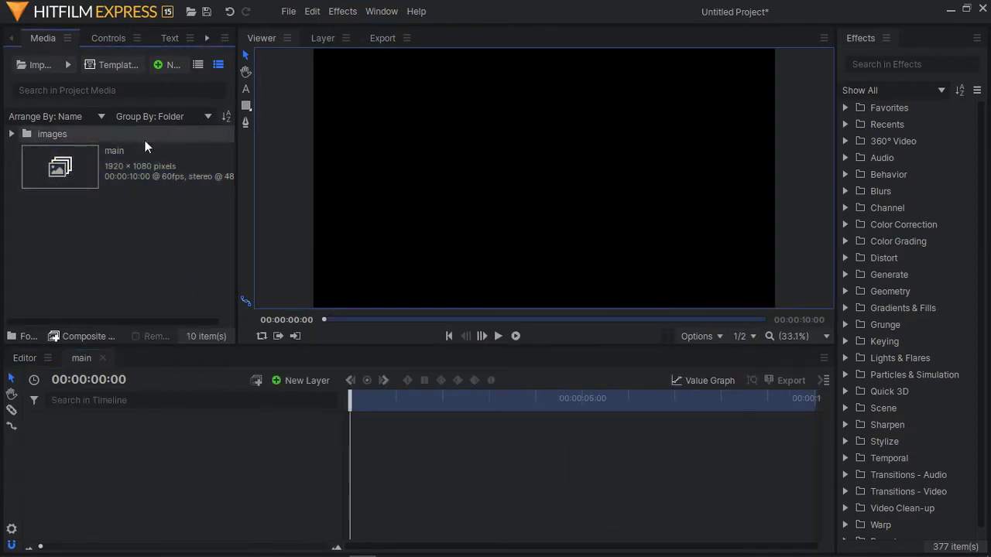
Create a second composite shot named "scene one" using the same settings as main
left_click(174, 67)
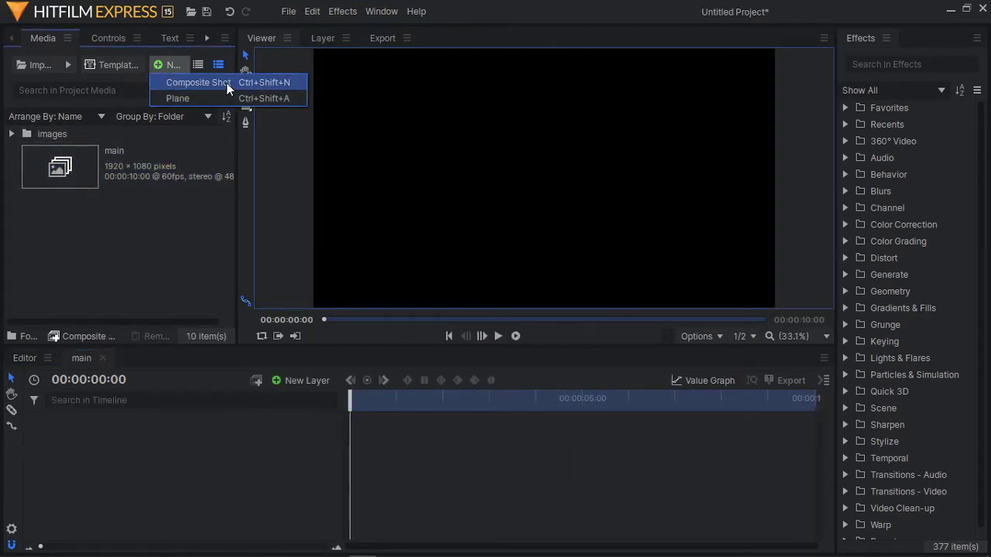
left_click(195, 82)
left_click_drag(524, 65, 446, 63)
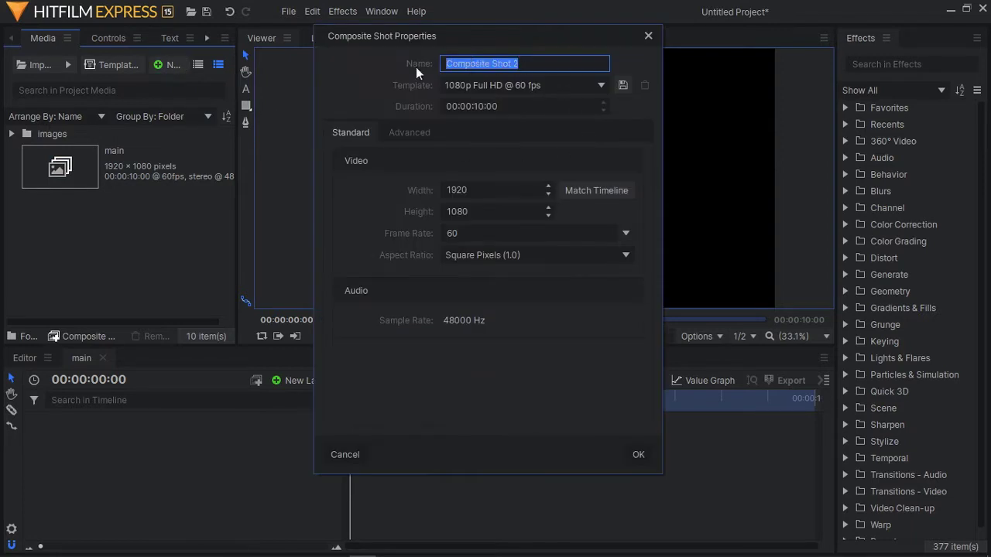
type("sce")
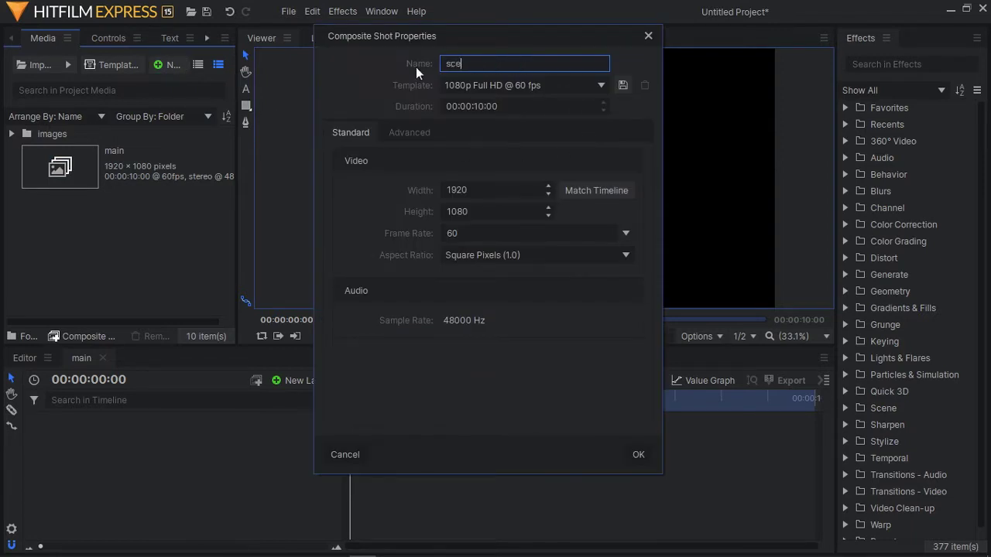
type("ne one")
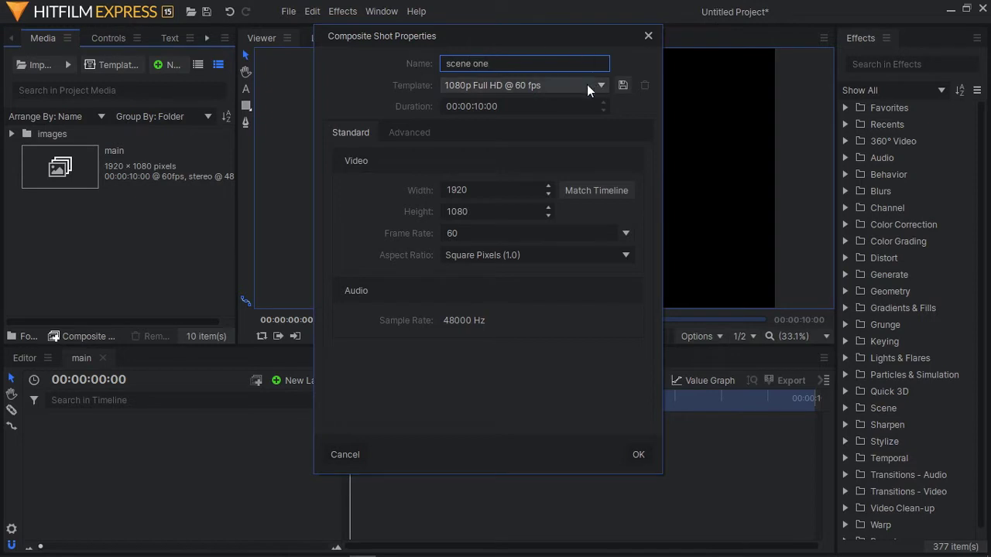
left_click(649, 453)
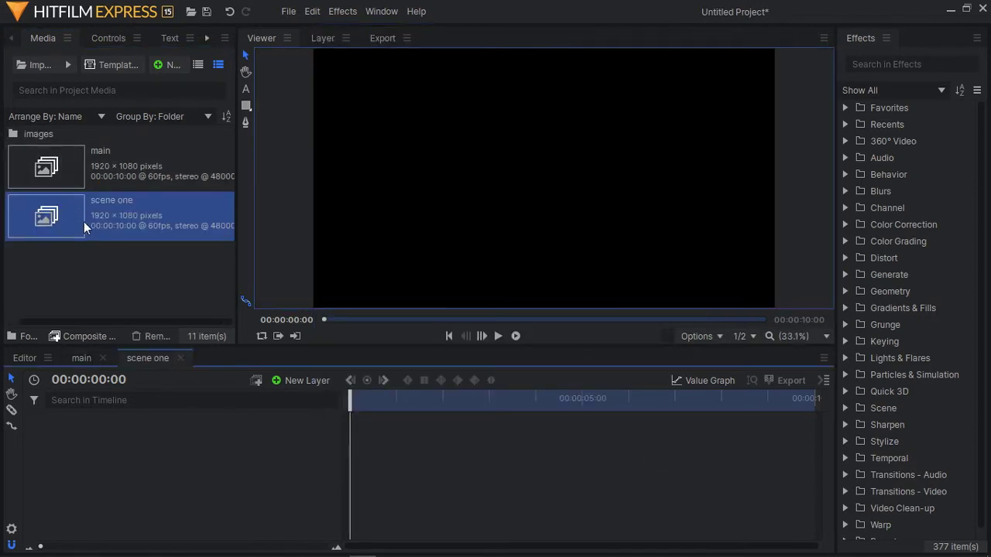
Duplicate the scene one composite shot and rename the copy "scene 2"
key("ctrl+d")
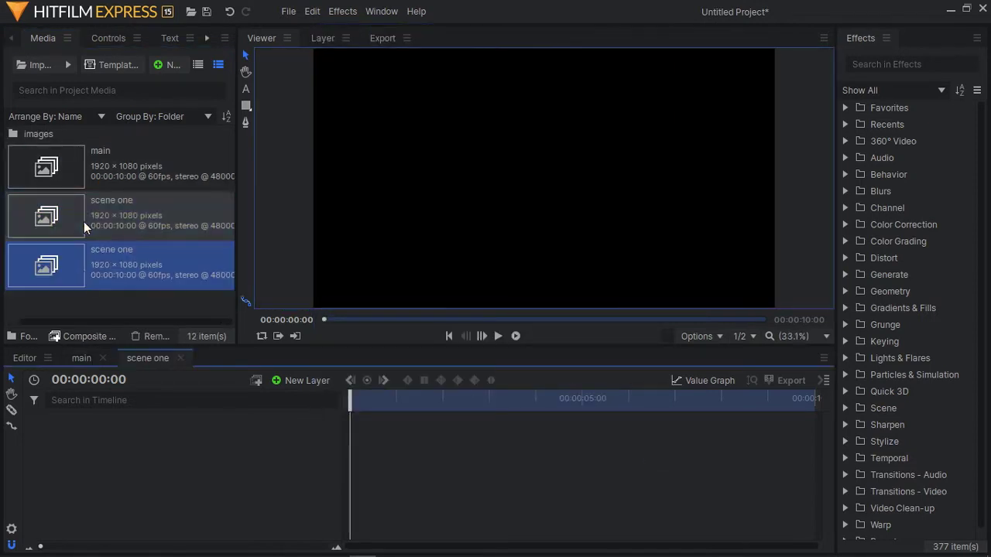
left_click(134, 248)
left_click(146, 249)
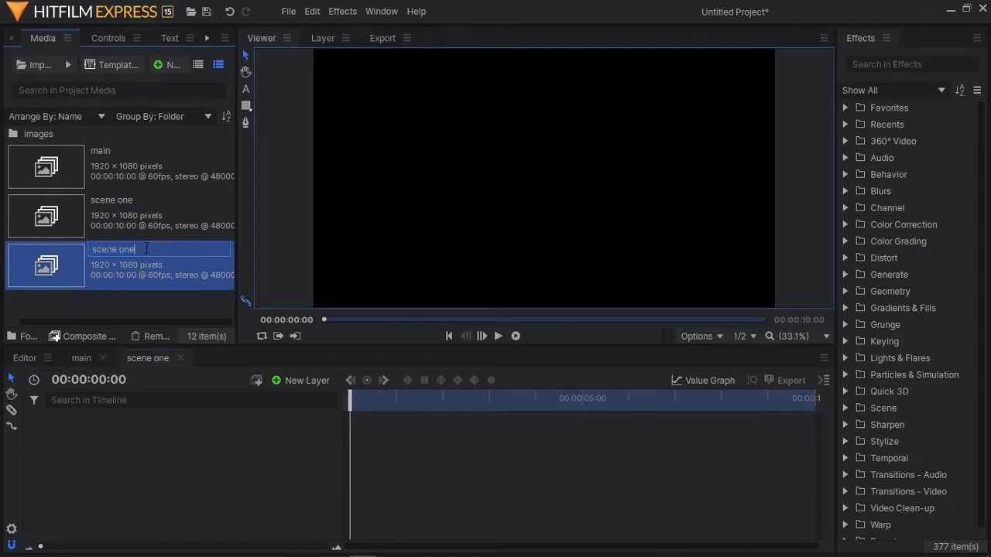
key("BackSpace")
key("BackSpace")
key("BackSpace")
type("2")
key("Return")
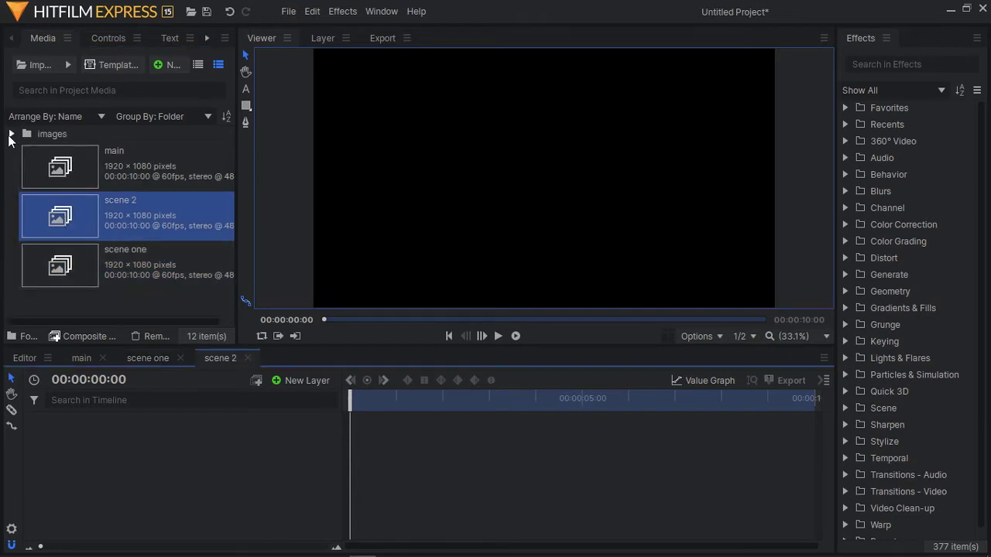
Create a project media folder named "main composites"
left_click(11, 134)
left_click(11, 134)
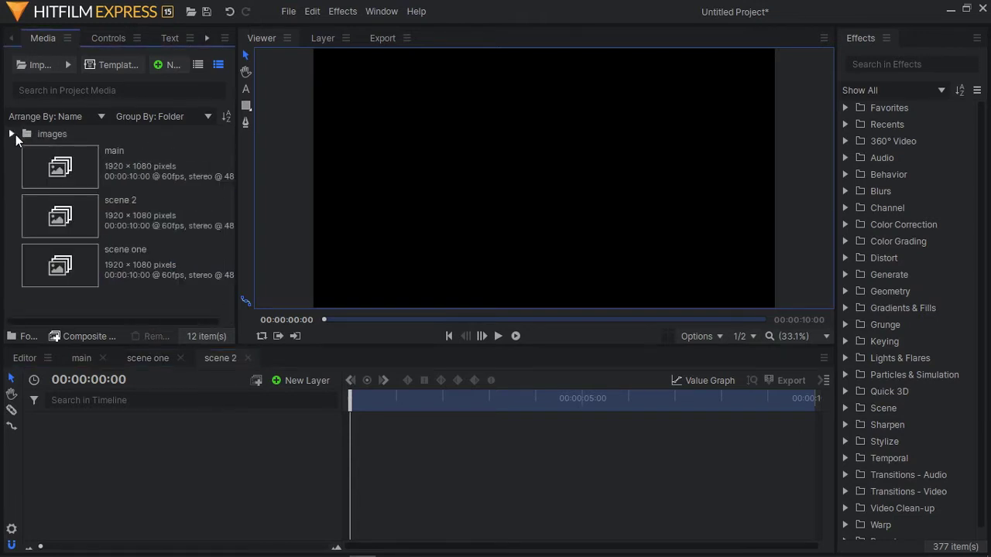
left_click(24, 337)
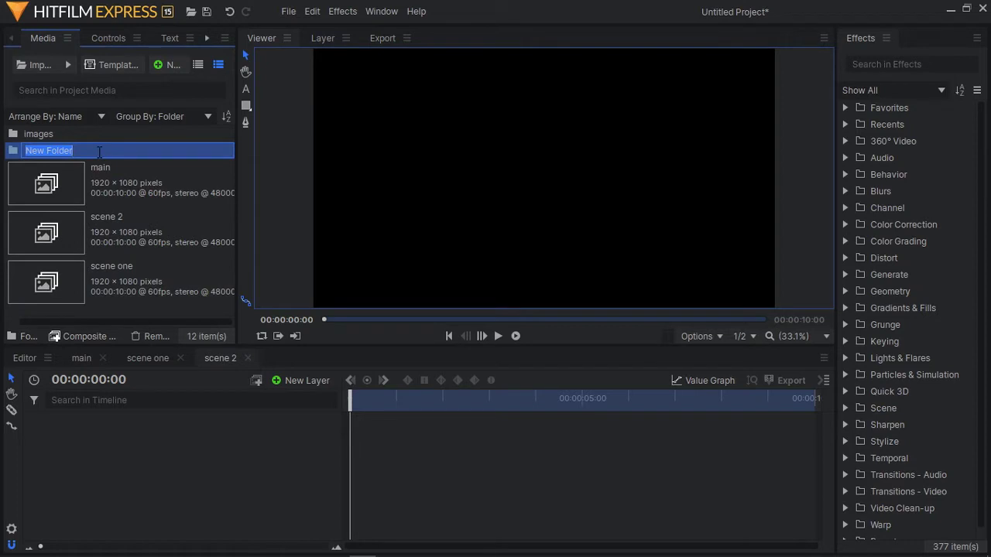
type("main composites")
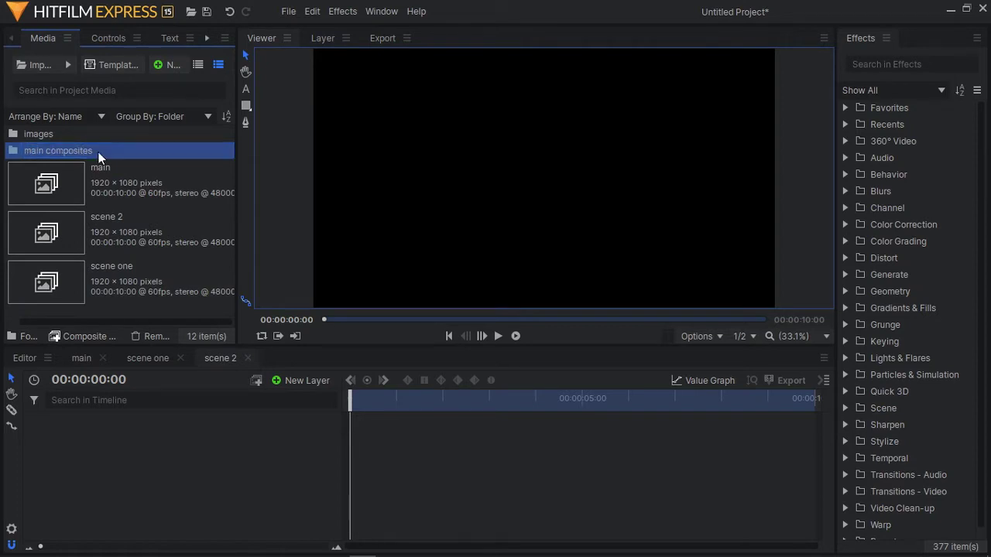
Move the main, scene 2 and scene one composite shots into the main composites folder and collapse it
left_click(92, 172)
left_click(120, 280, "shift")
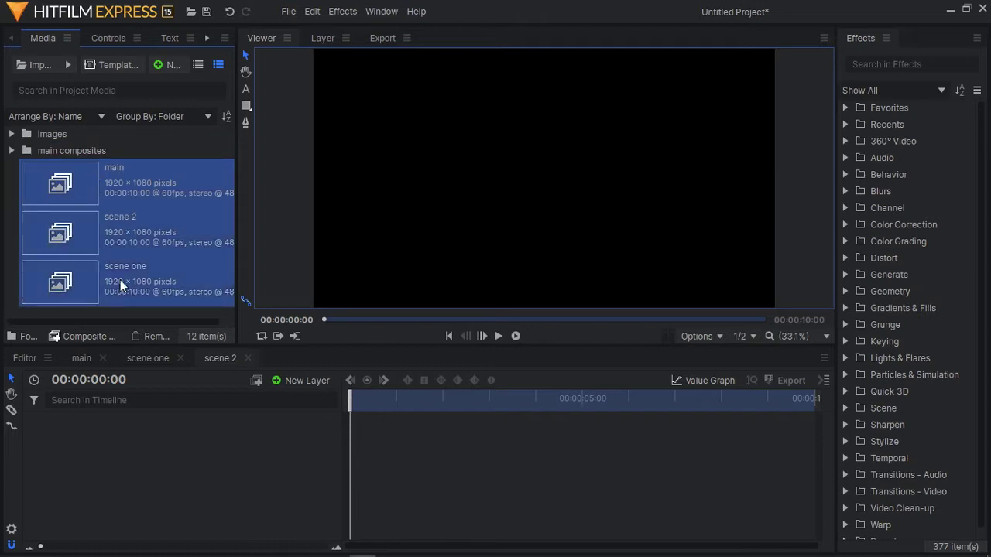
left_click_drag(94, 167, 73, 151)
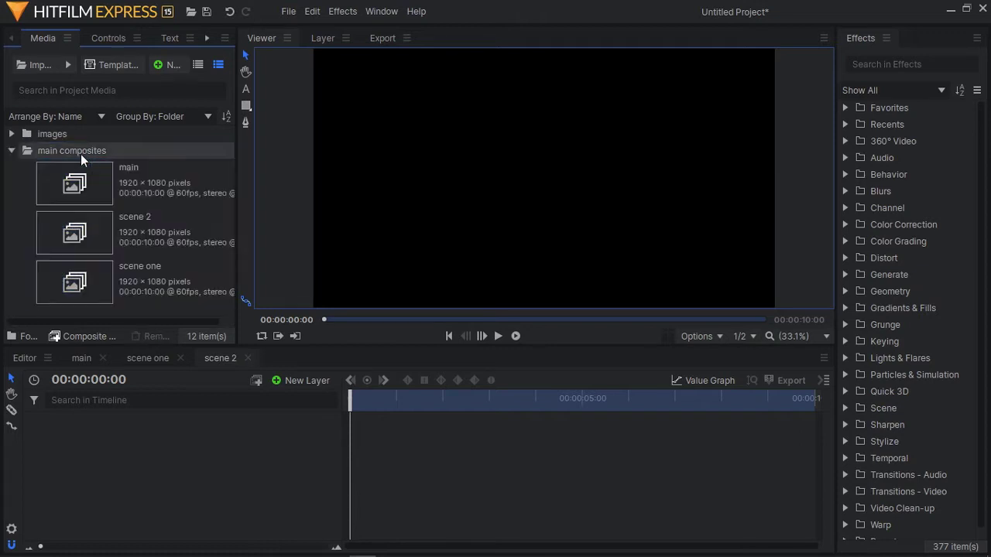
left_click(11, 151)
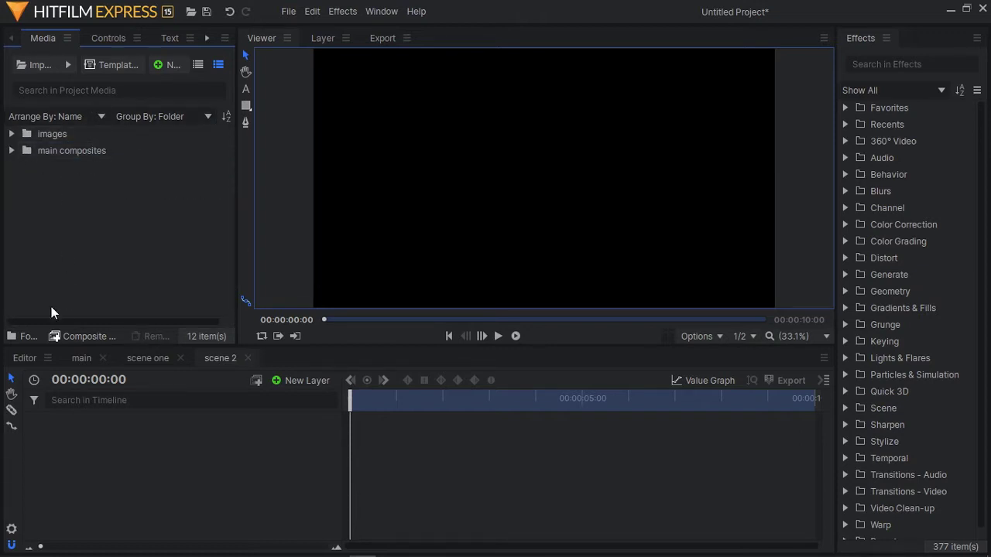
Create a project media folder named "image comps"
left_click(30, 337)
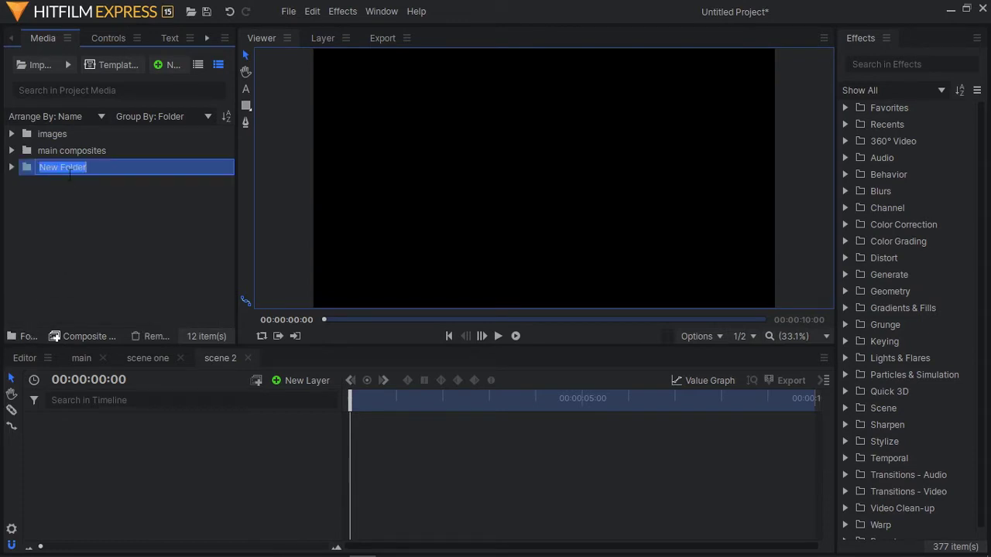
type("images")
key("Return")
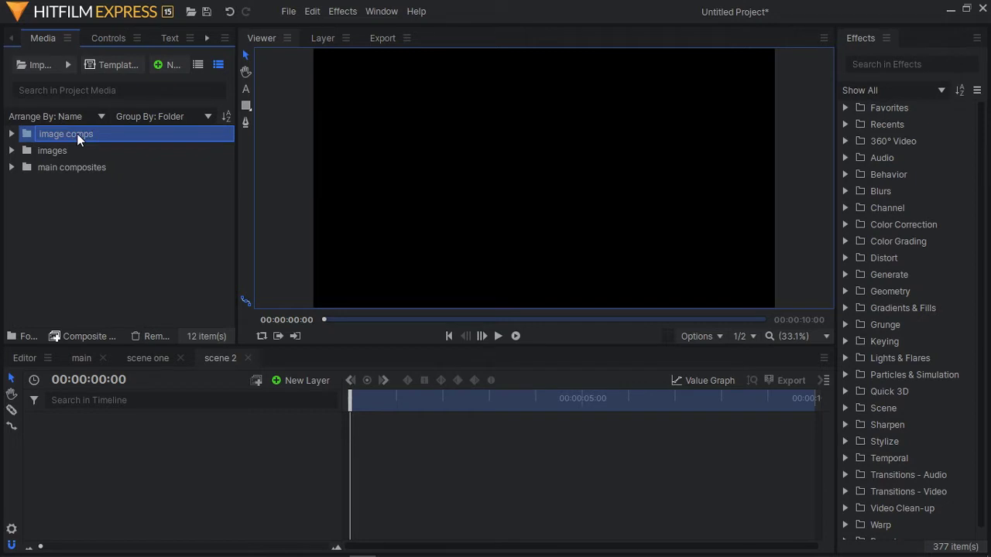
key("Return")
Create a composite shot named "image 1" inside the image comps folder
double_click(79, 133)
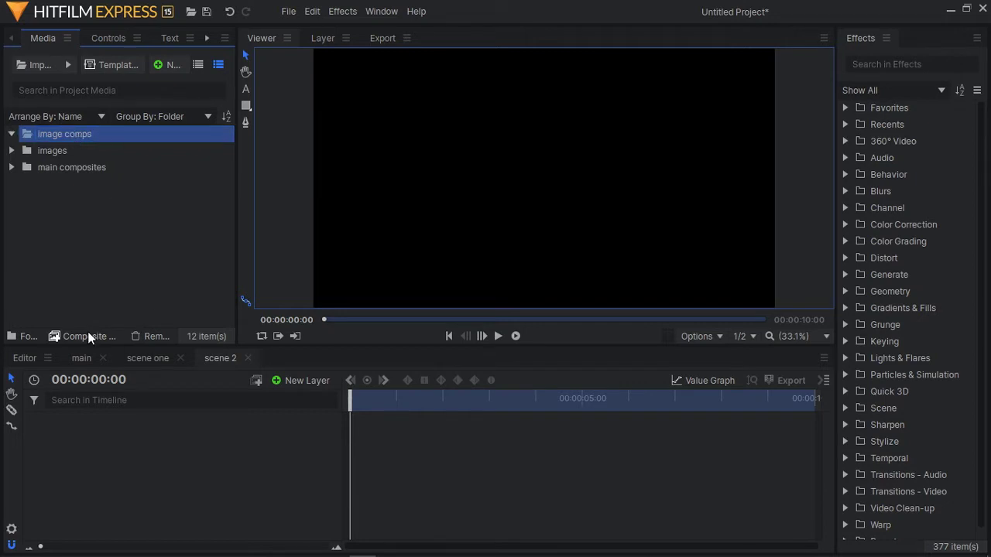
left_click(88, 332)
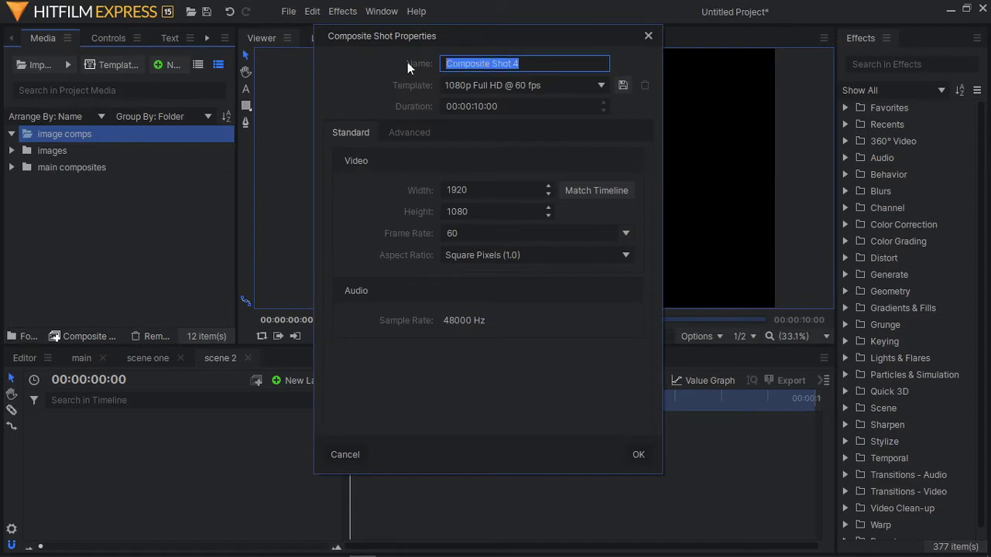
type("image")
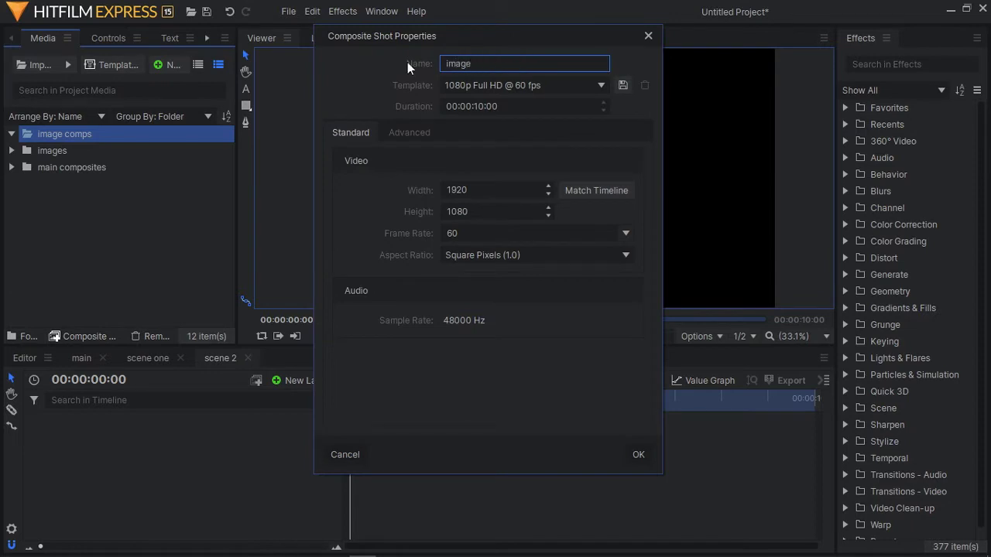
type(" 1")
left_click(645, 455)
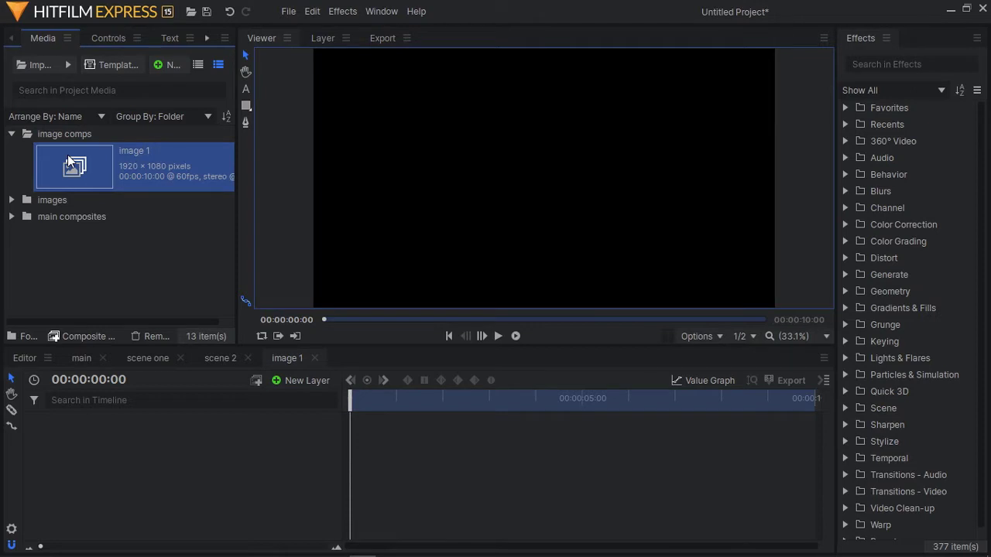
Duplicate the image 1 composite shot eight times within the image comps folder
key("ctrl+d")
key("ctrl+d")
key("ctrl+d")
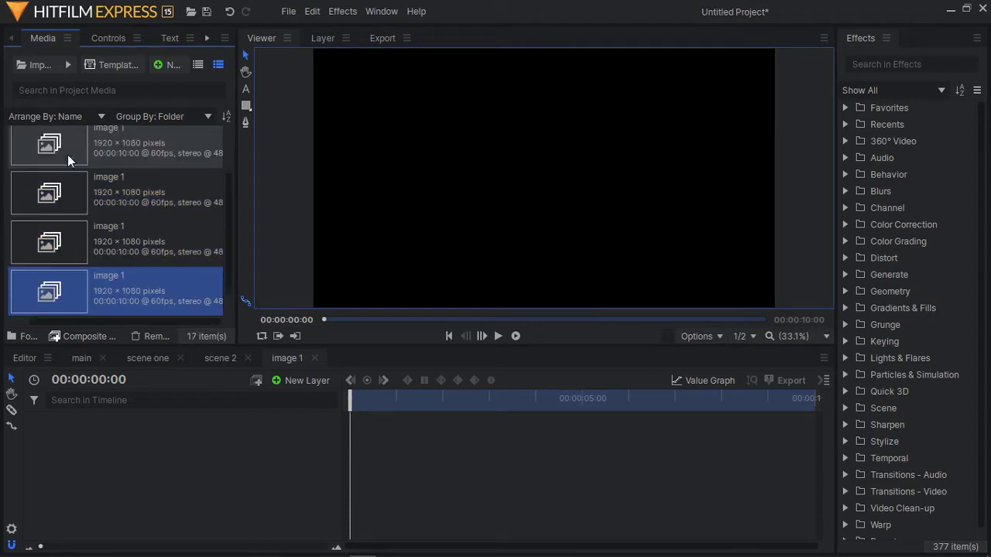
scroll(168, 225, "up", 10)
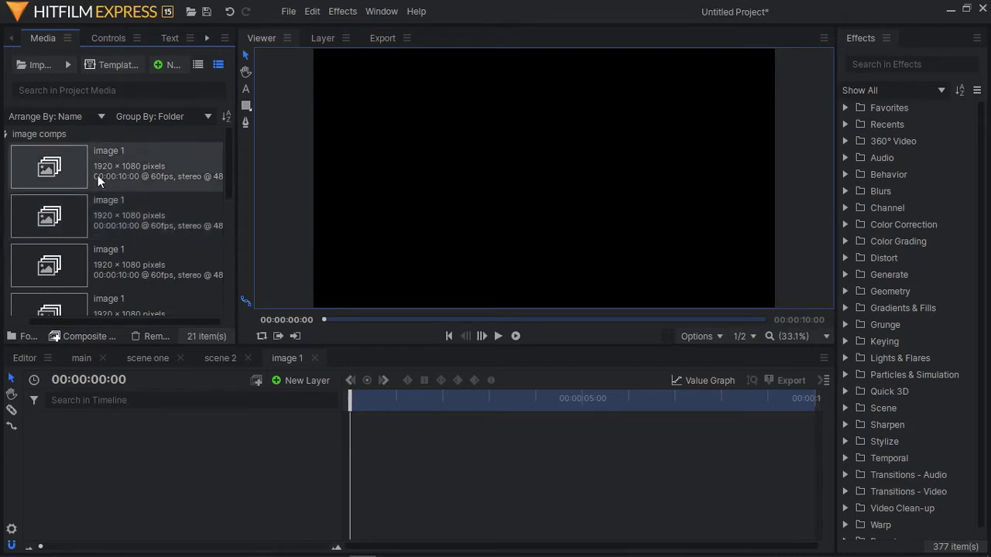
Rename the duplicated composite shots in sequence from image 2 through image 9
left_click(104, 213)
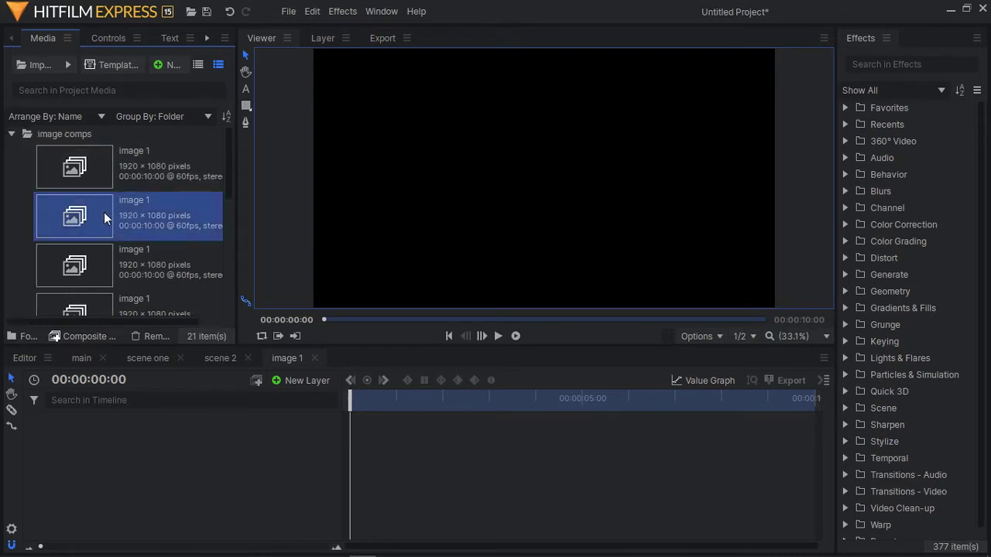
left_click(160, 200)
left_click(164, 203)
key("Return")
left_click(125, 221)
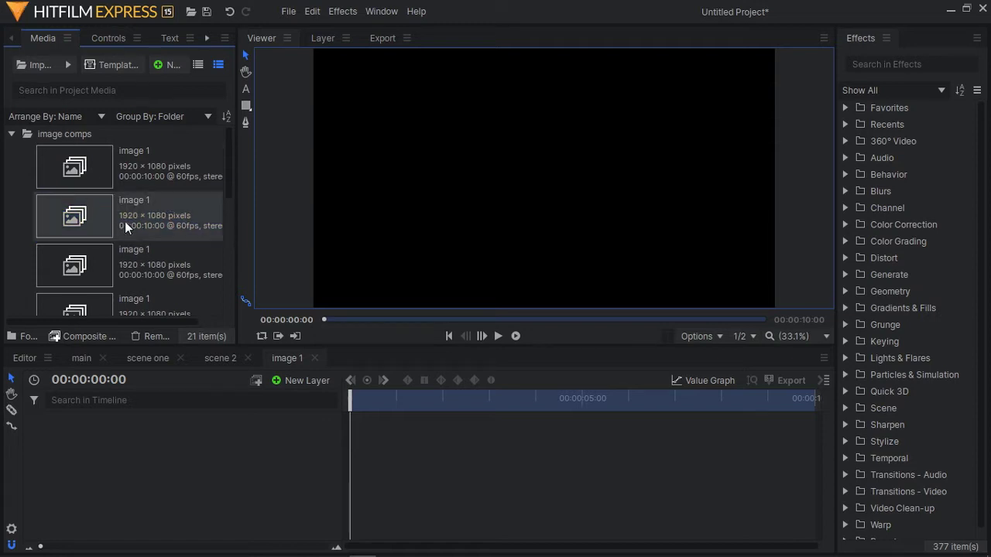
left_click(144, 197)
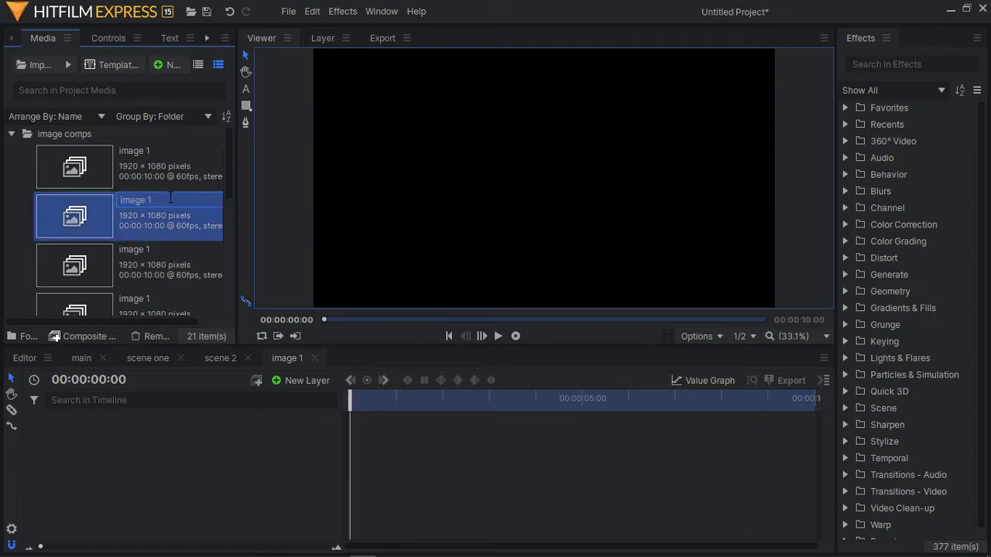
type("1")
key("Return")
left_click(149, 210)
key("BackSpace")
type("6")
key("Escape")
left_click(160, 200)
key("Escape")
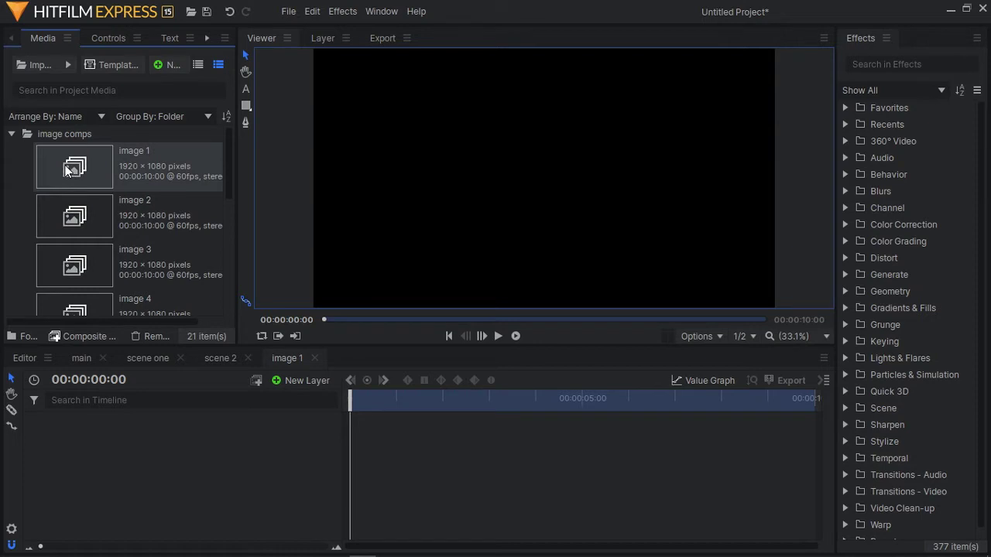
Close the scene 2, scene one and main timelines, keeping only the image 1 timeline open
left_click(248, 358)
left_click(179, 358)
left_click(103, 357)
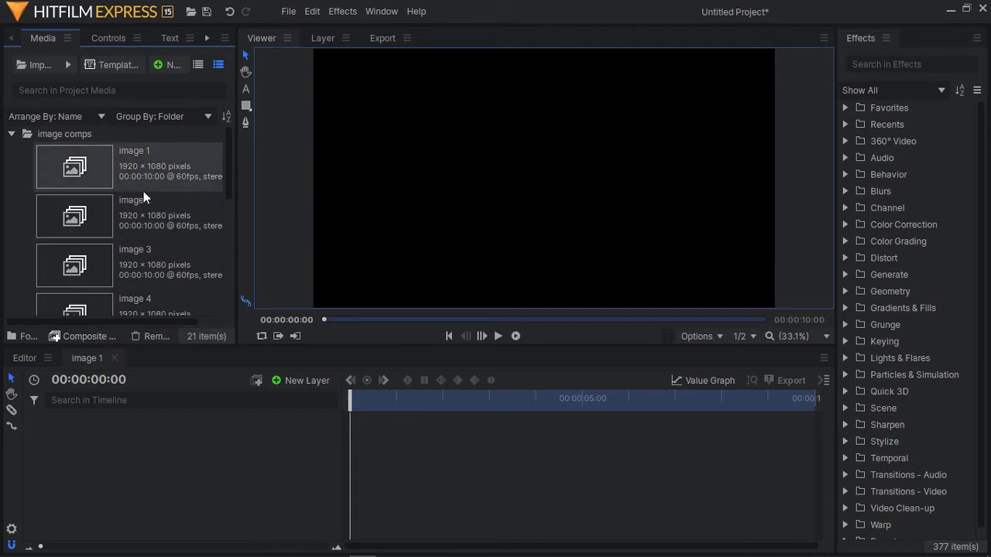
Add the 2400 × 1601 NBA basketball photo from the images folder to the image 1 composite shot
left_click(90, 166)
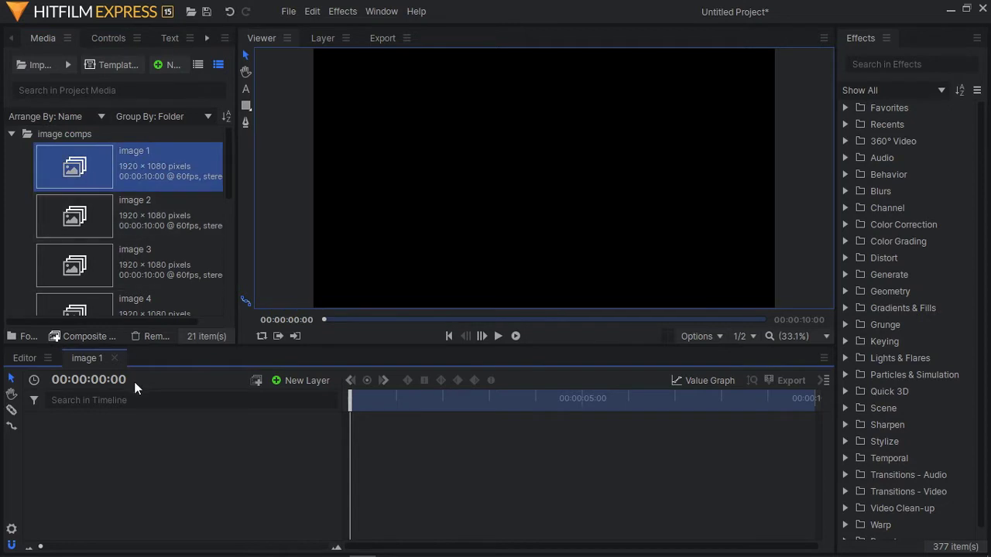
left_click(14, 135)
left_click(12, 150)
left_click_drag(74, 178, 133, 513)
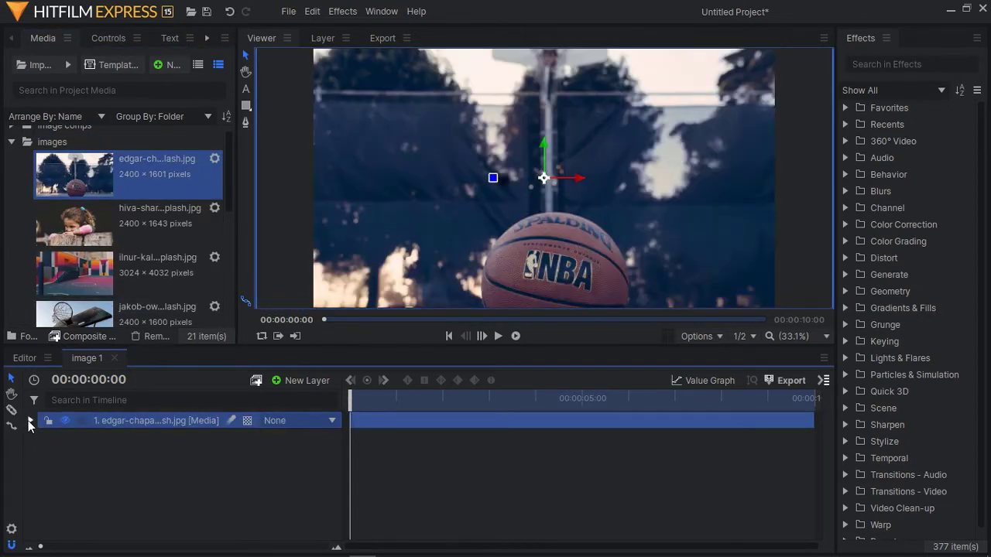
Scale the basketball photo layer to 80% and close the image 1 timeline
left_click(30, 420)
left_click(44, 470)
left_click_drag(275, 533, 247, 533)
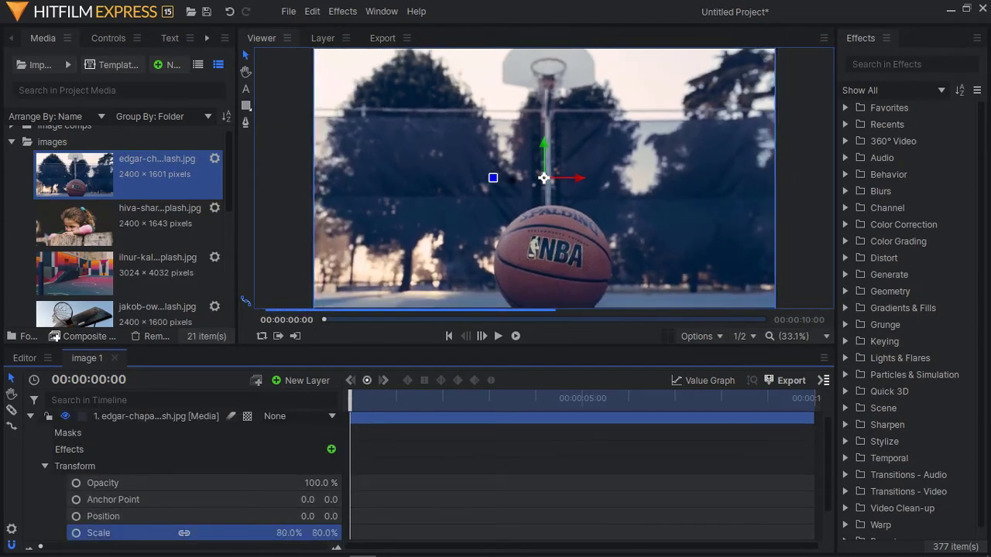
left_click(114, 357)
Show the project media as a compact list and open the timelines of composite shots image 2 through image 9
left_click(12, 141)
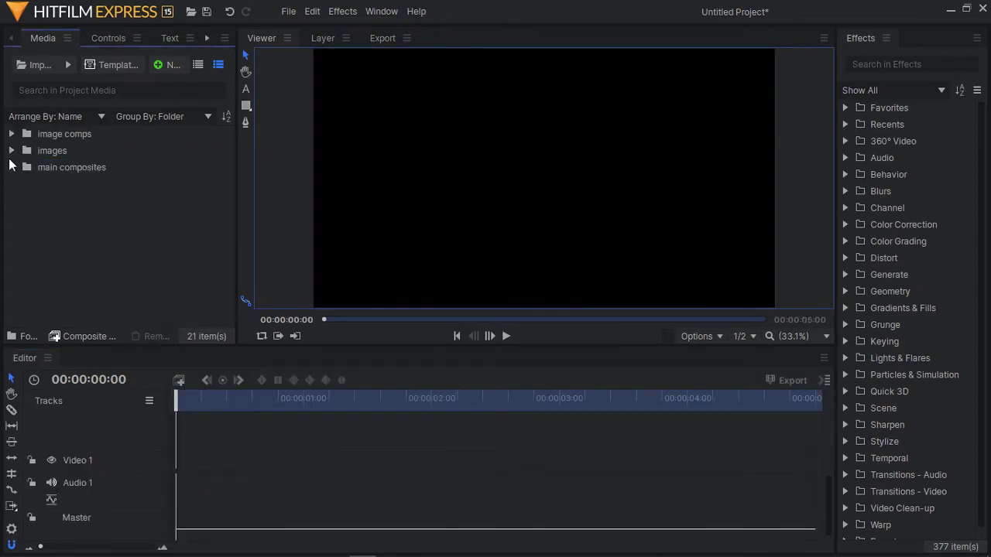
left_click(11, 133)
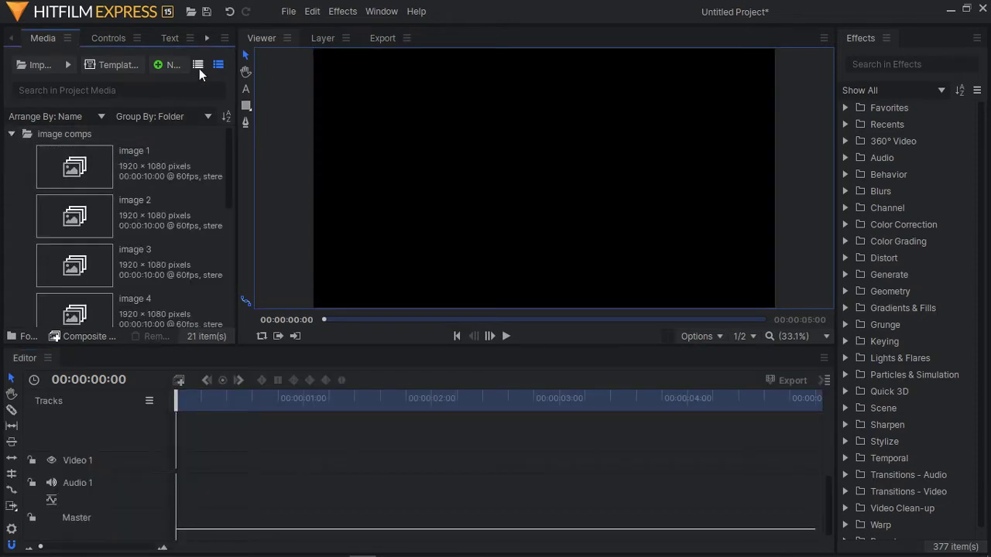
left_click(199, 65)
double_click(91, 167)
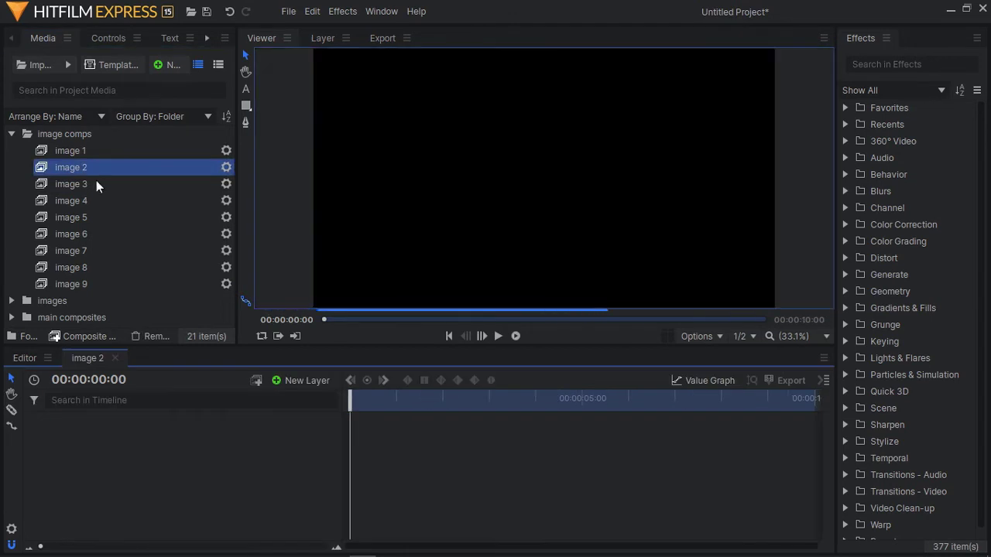
double_click(91, 186)
double_click(90, 201)
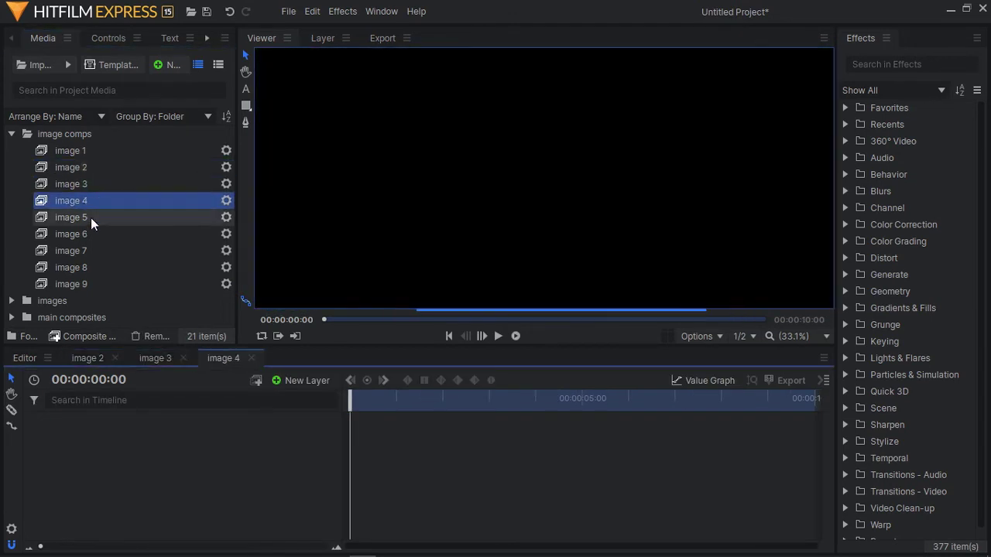
double_click(91, 217)
double_click(91, 234)
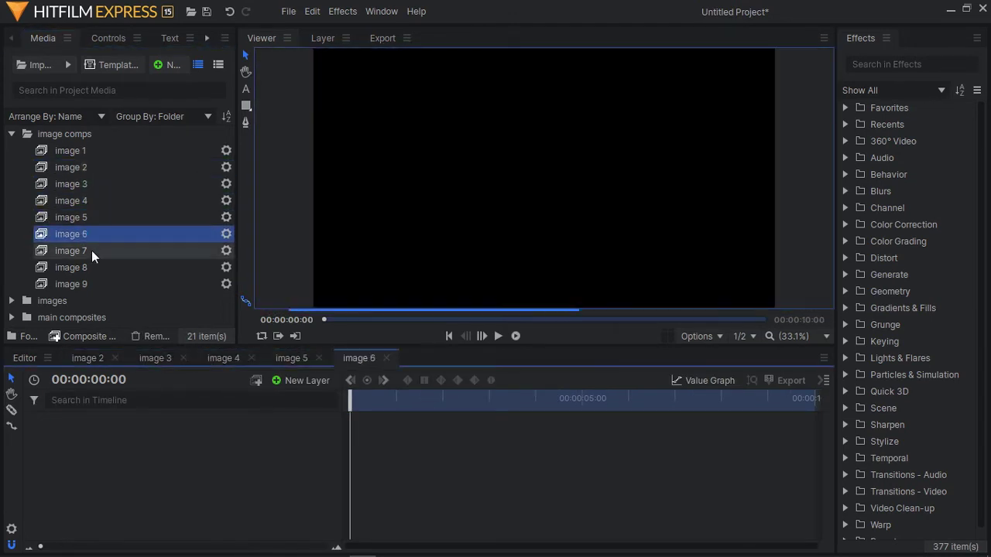
double_click(91, 250)
double_click(92, 267)
double_click(89, 284)
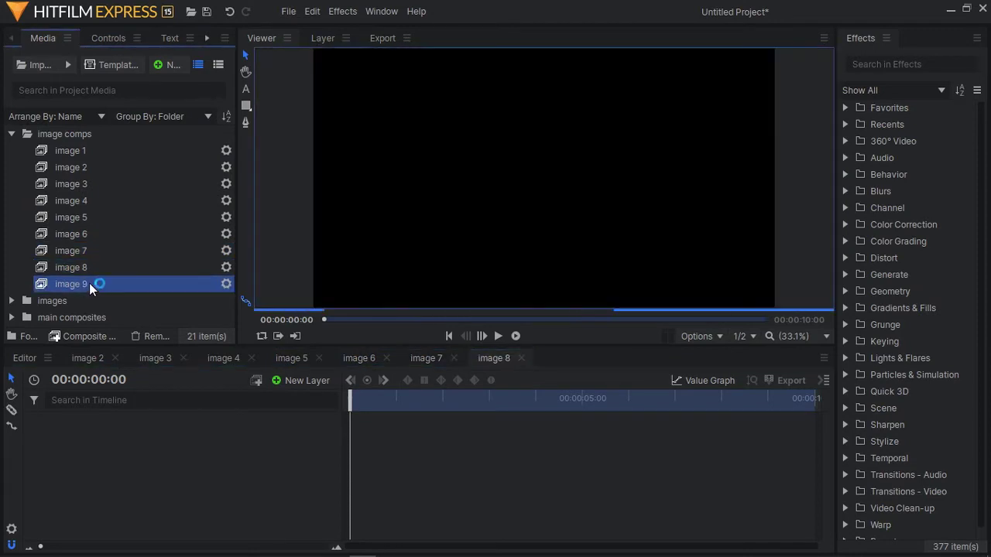
Return the media to thumbnail view and add the 3024 × 4032 colourful court photo to the image 2 composite shot
left_click(89, 357)
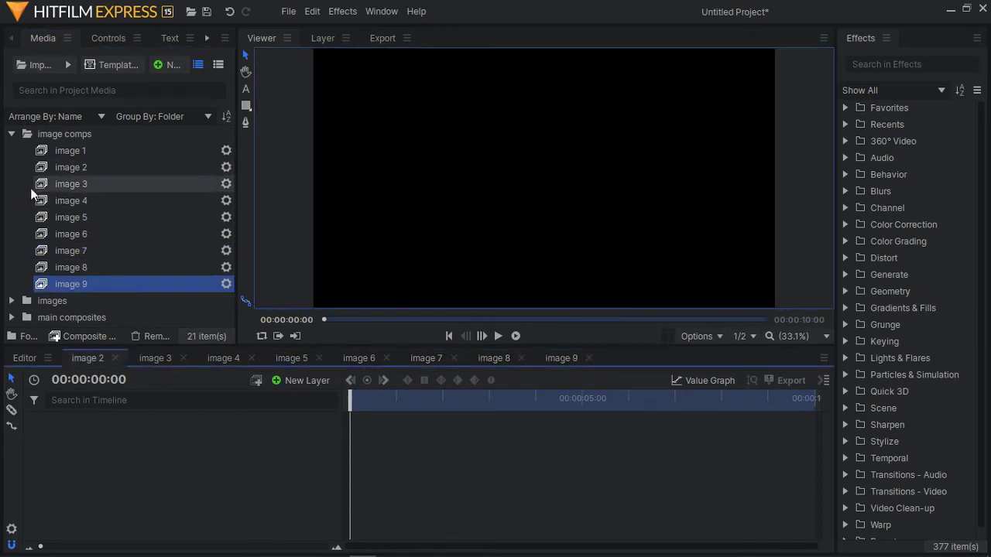
left_click(11, 134)
left_click(11, 150)
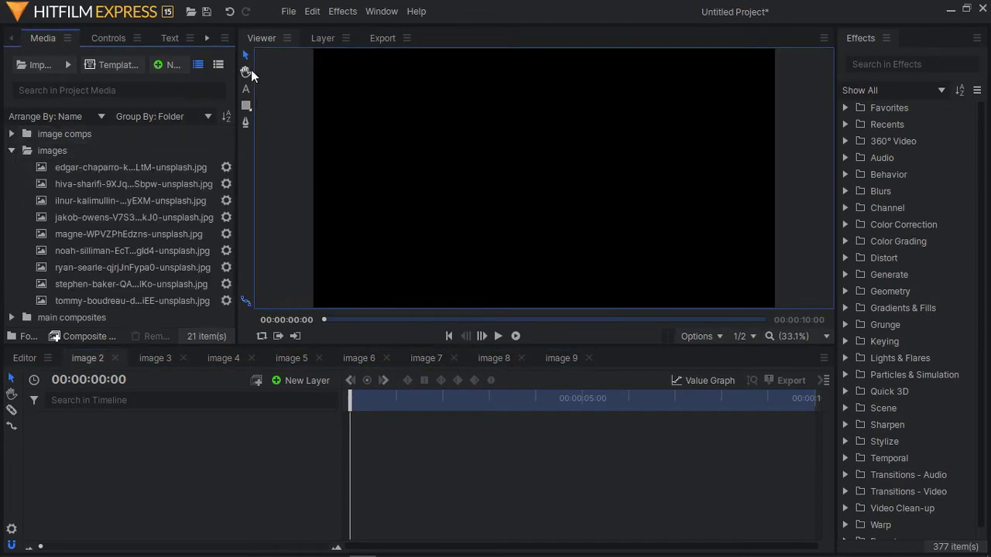
left_click(218, 65)
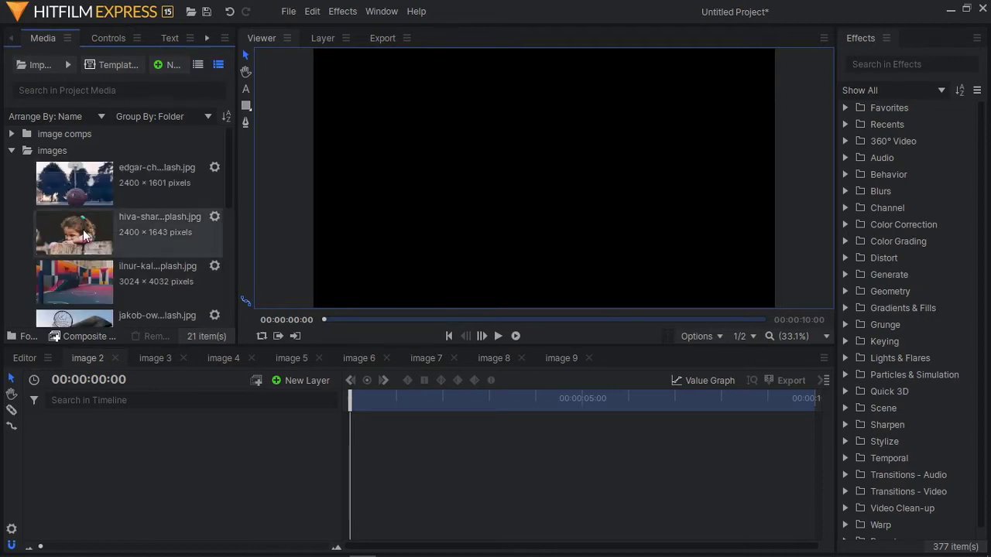
left_click_drag(80, 286, 29, 433)
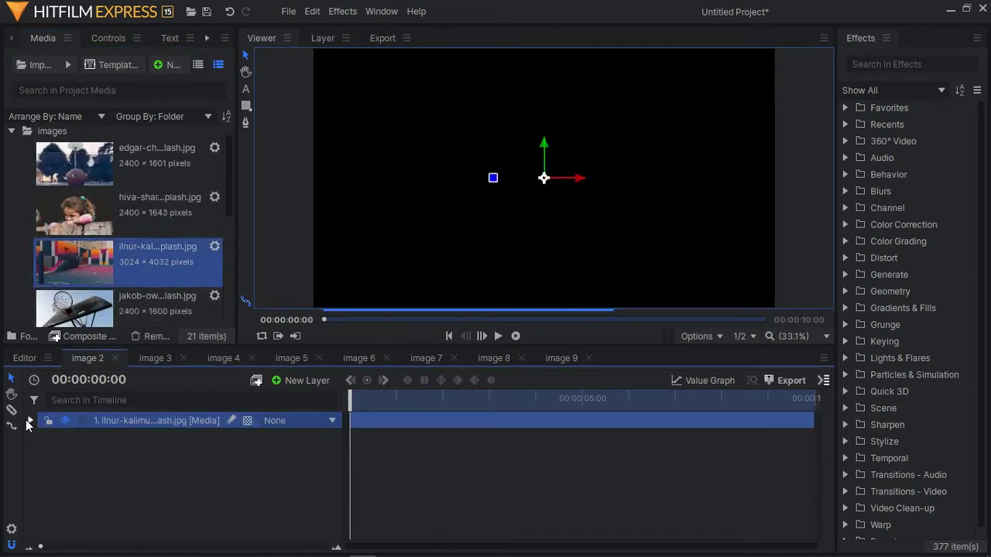
Scale the colourful court photo layer to 64% and close the image 2 timeline
left_click(30, 420)
left_click(45, 471)
left_click_drag(279, 535, 228, 536)
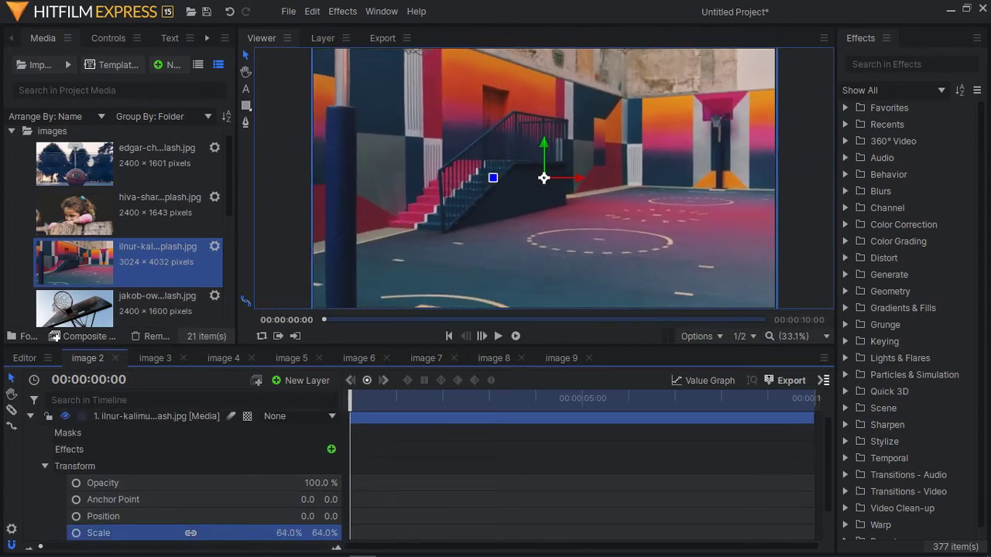
left_click(116, 358)
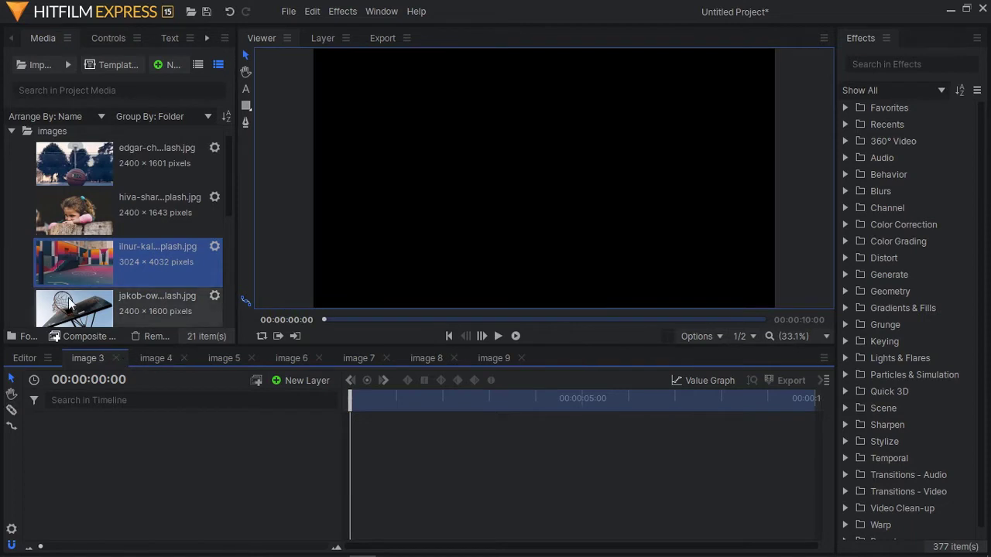
Add the dark backboard photo to the image 3 composite shot, scale it to 81% and close that timeline
left_click_drag(78, 304, 30, 421)
left_click(31, 421)
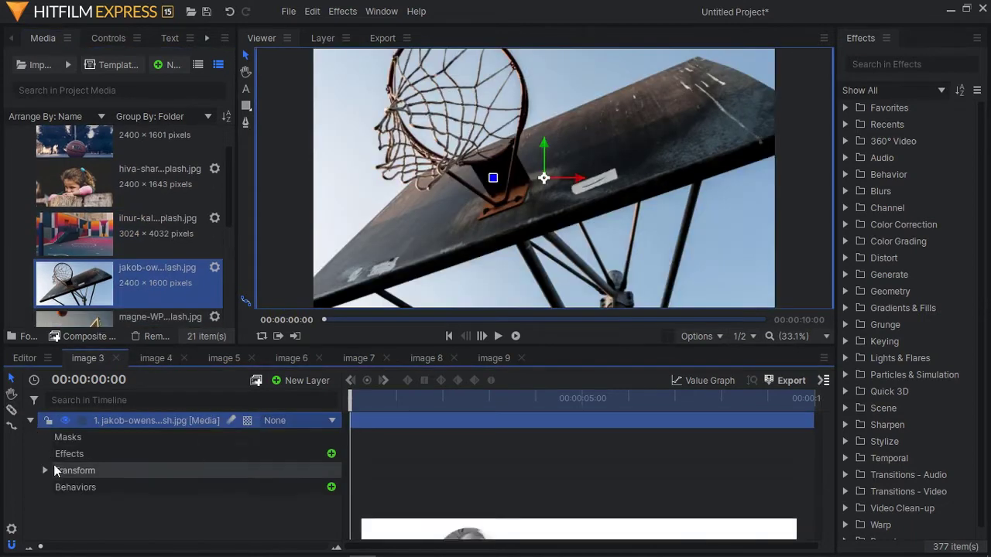
left_click(45, 470)
scroll(272, 514, "down", 1)
left_click_drag(281, 499, 266, 498)
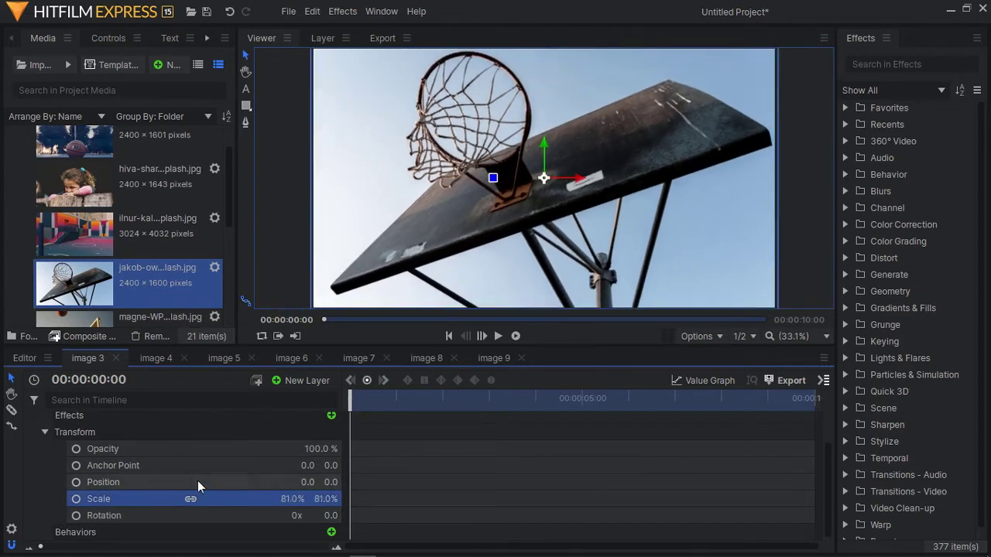
left_click(117, 357)
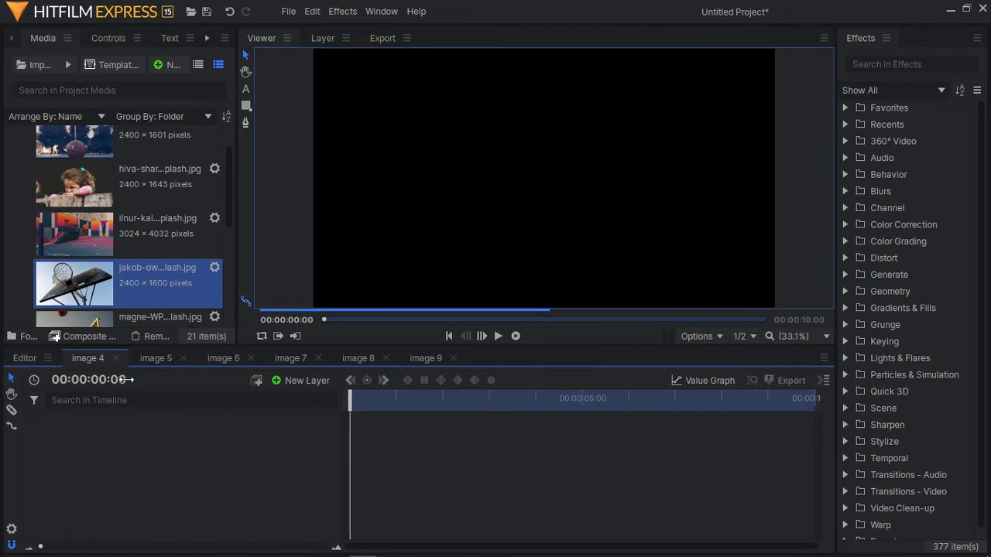
Add the 1920 × 2879 hoop photo to image 4, shift it upward to frame the hoop, and close the timeline
scroll(91, 289, "down", 2)
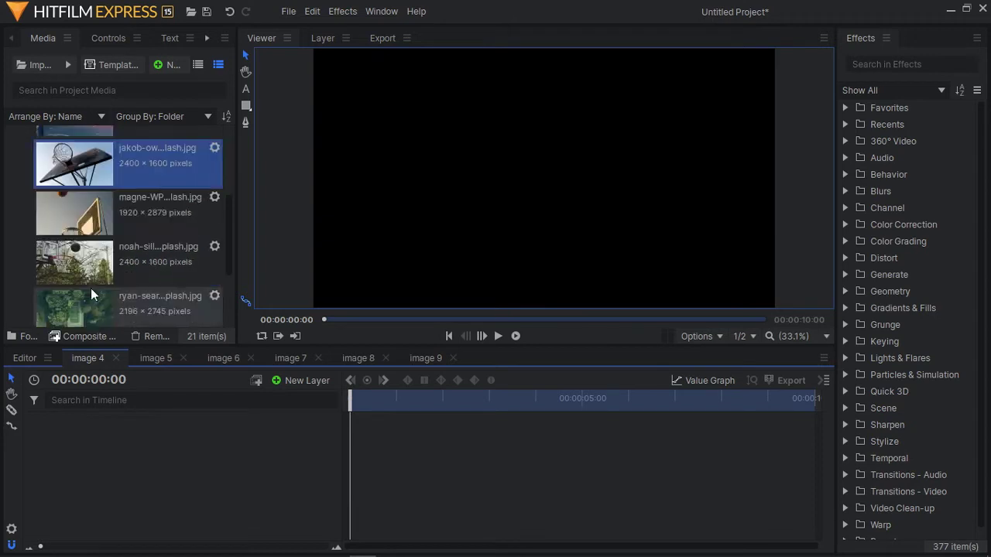
scroll(91, 287, "up", 2)
scroll(91, 285, "down", 2)
left_click_drag(72, 208, 78, 422)
left_click(30, 421)
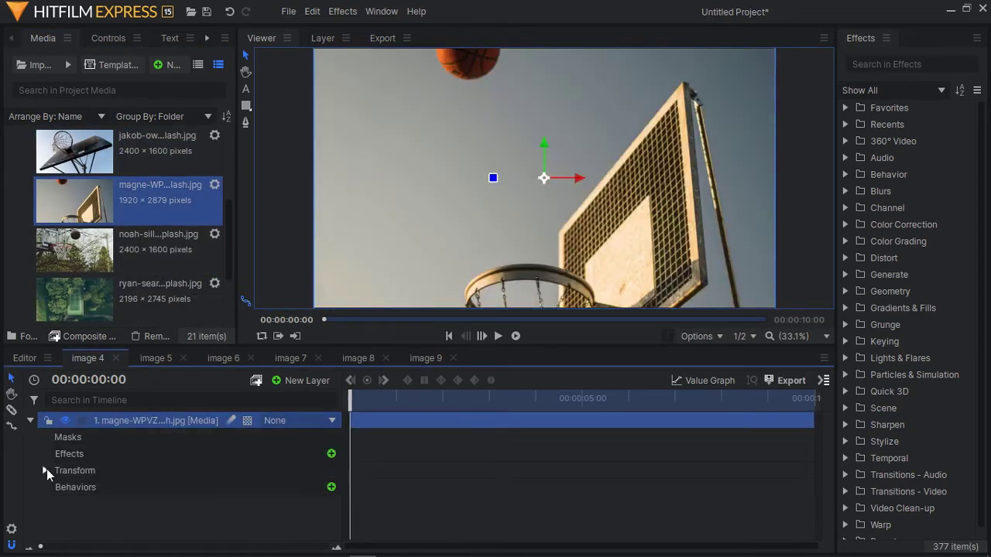
left_click(44, 470)
left_click(30, 420)
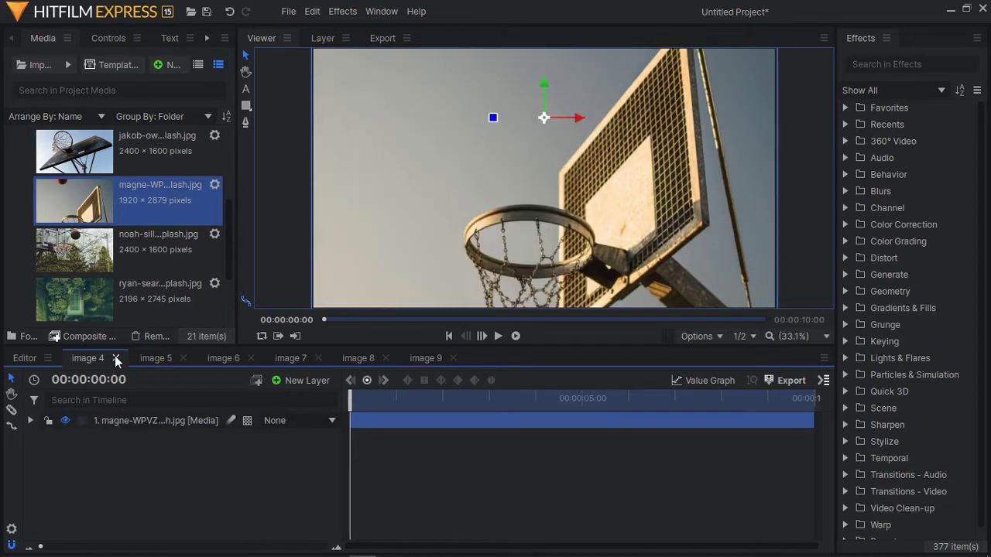
left_click(116, 358)
left_click_drag(80, 257, 49, 422)
left_click(30, 421)
left_click(45, 471)
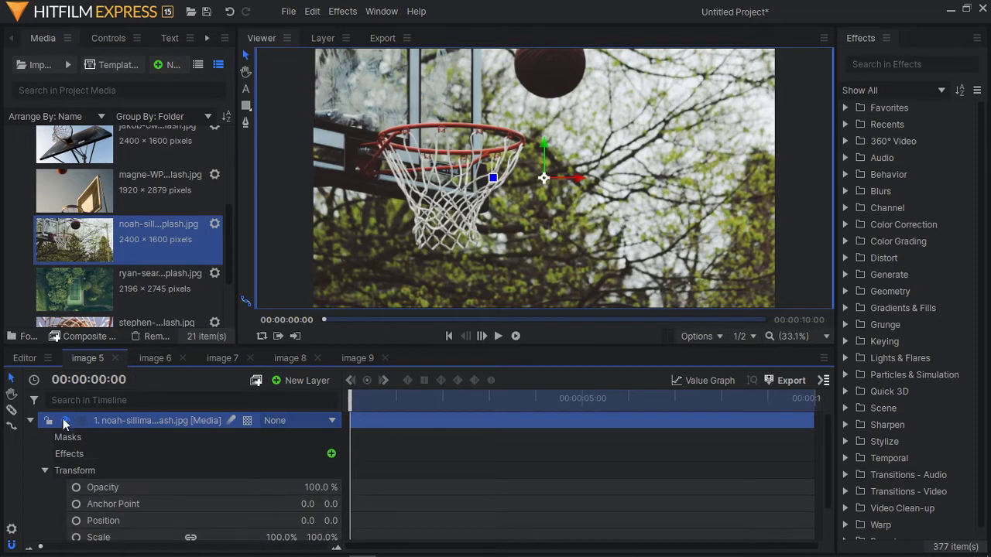
left_click(30, 420)
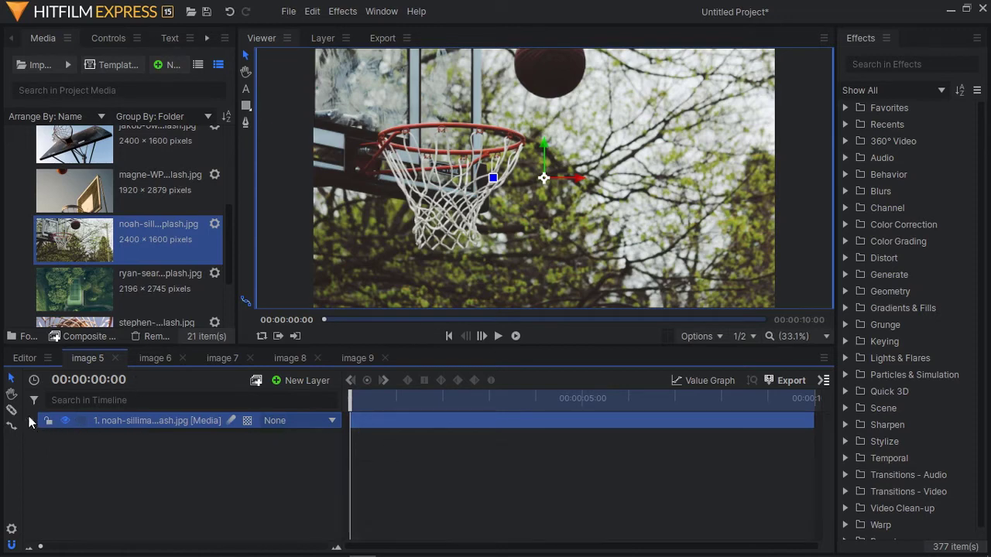
key("Delete")
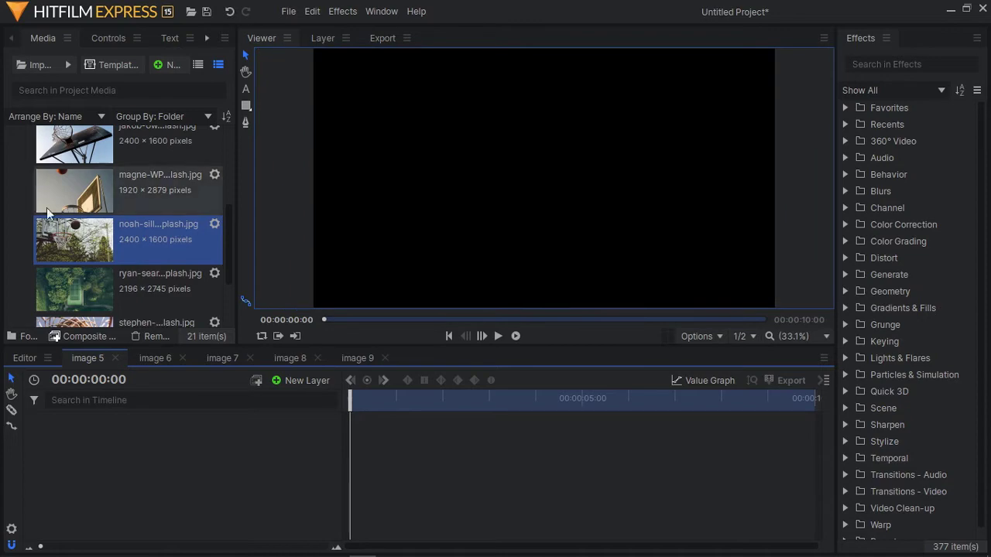
Import the video "Royalty Free Stock Footage of Slow motion shot of a slam dunk" and move it into the images folder
scroll(46, 208, "up", 5)
left_click(12, 151)
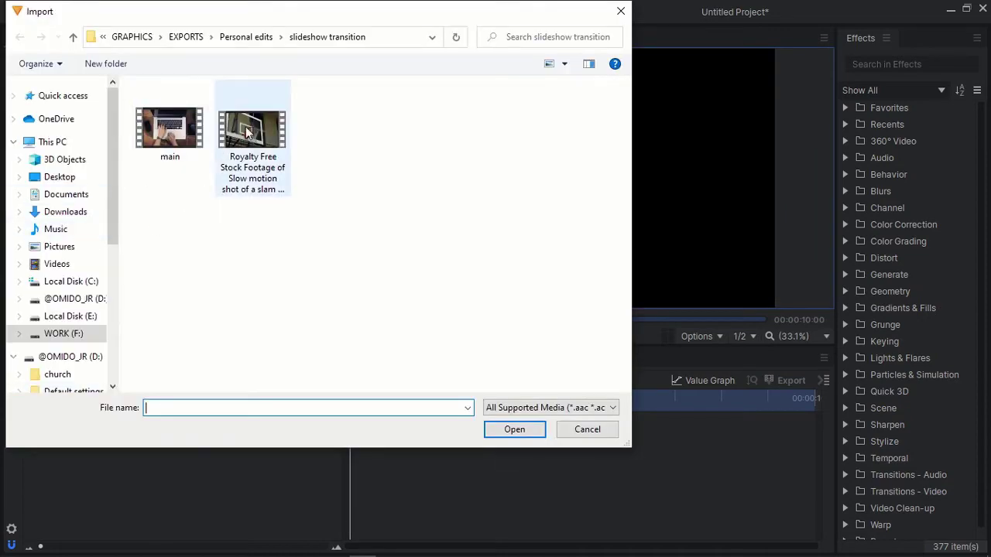
left_click(248, 133)
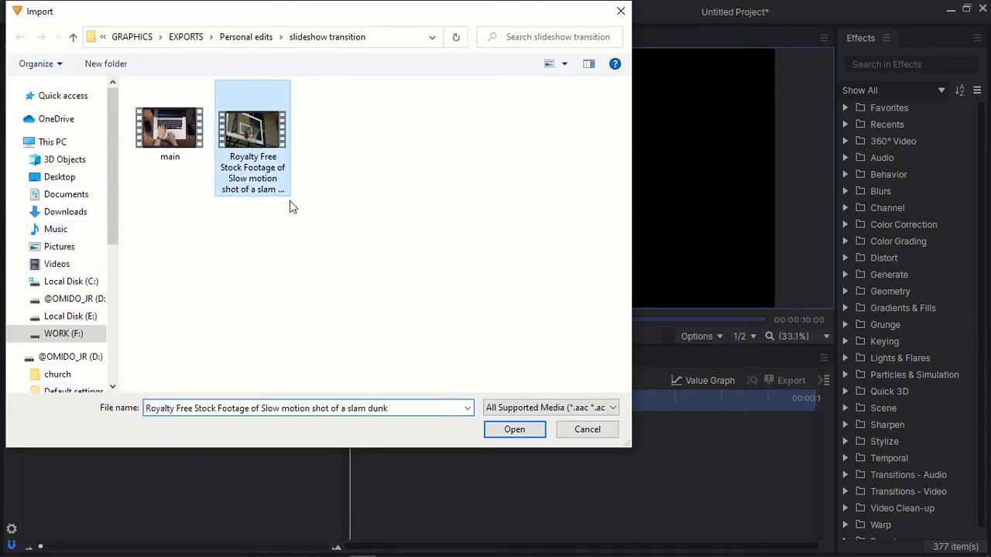
left_click(513, 430)
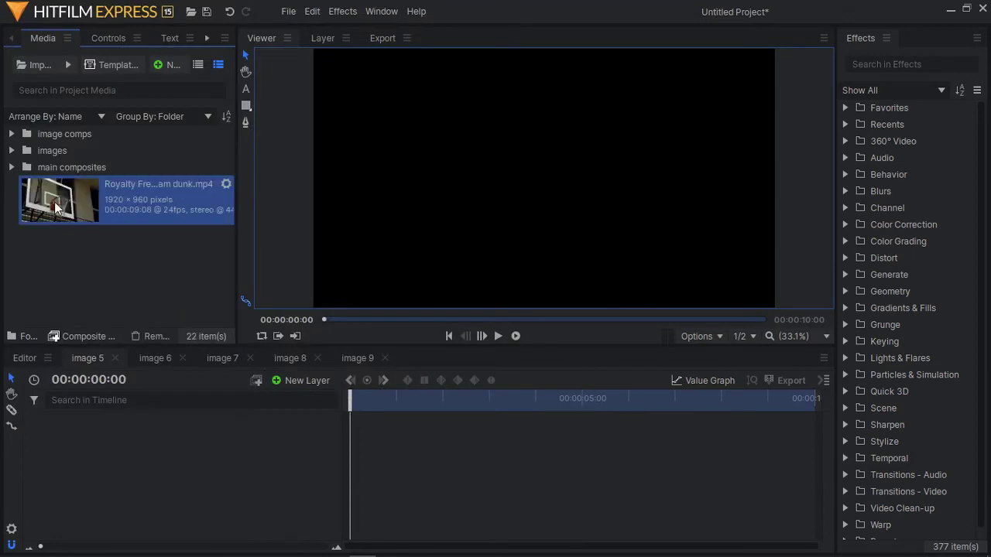
left_click_drag(55, 207, 59, 153)
scroll(82, 252, "down", 5)
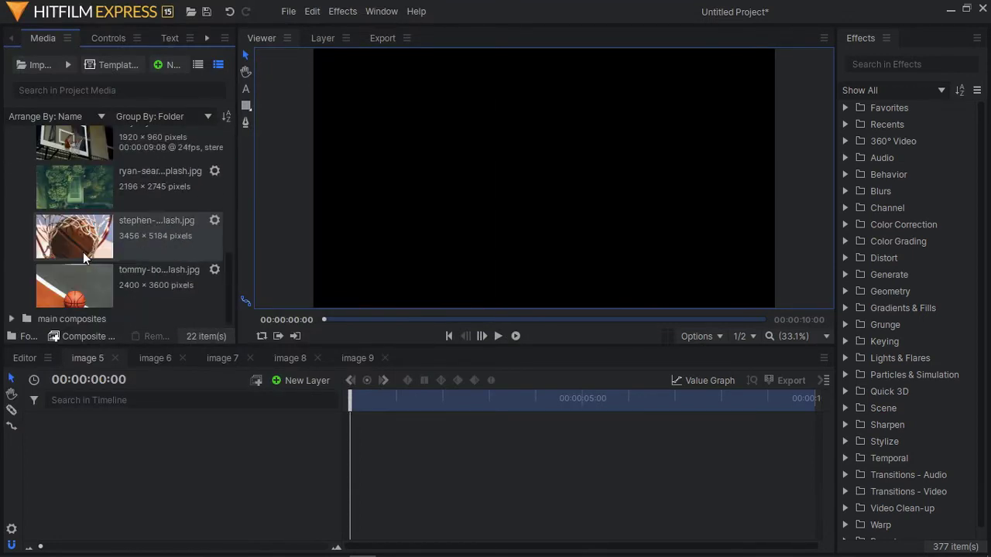
Add the slam dunk video to the image 5 composite shot, scale it to 115% and close that timeline
left_click_drag(93, 137, 129, 417)
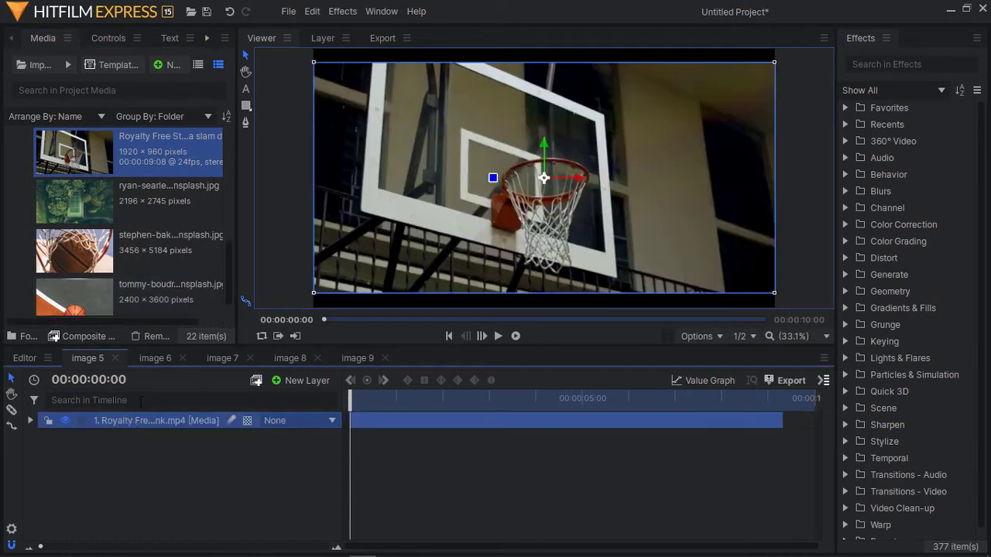
left_click(30, 420)
left_click(45, 487)
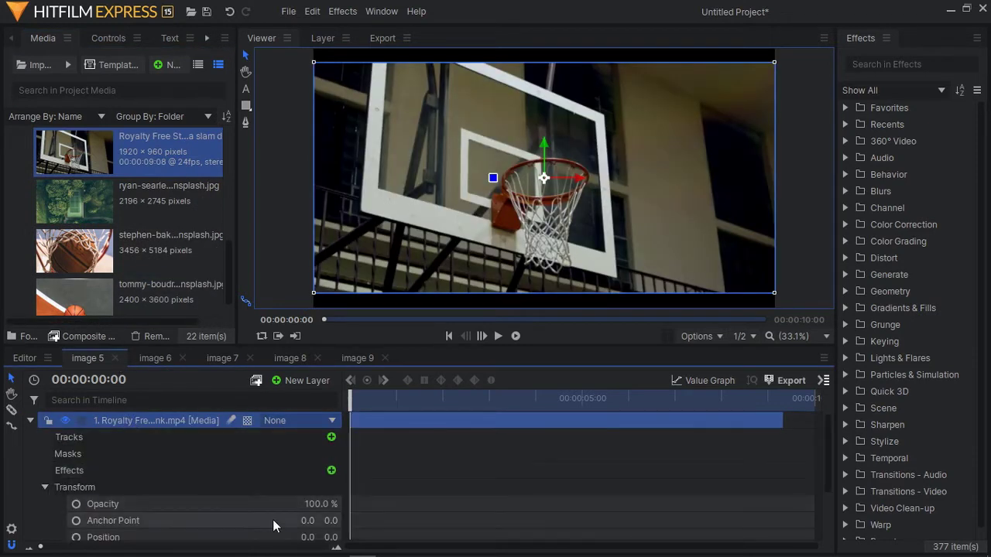
scroll(279, 523, "down", 1)
left_click_drag(282, 506, 306, 506)
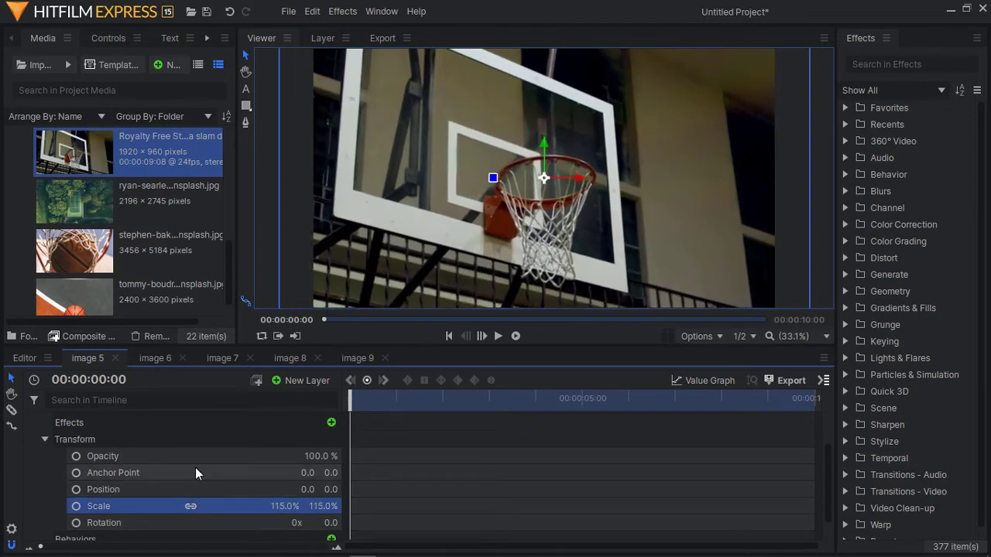
left_click(114, 359)
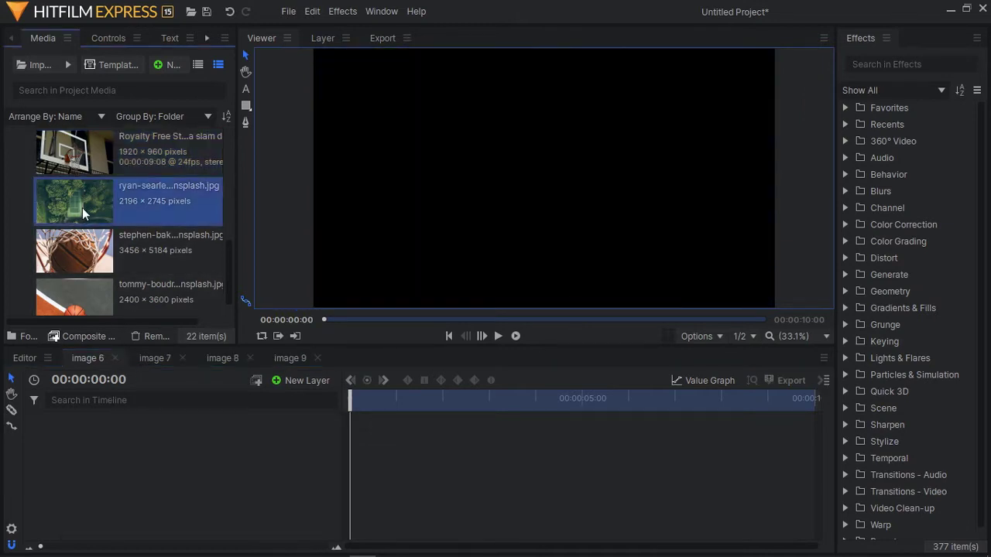
Place the 2196 × 2745 aerial court photo in image 6, scale it to 87% and close the timeline
left_click_drag(82, 207, 35, 415)
left_click(31, 421)
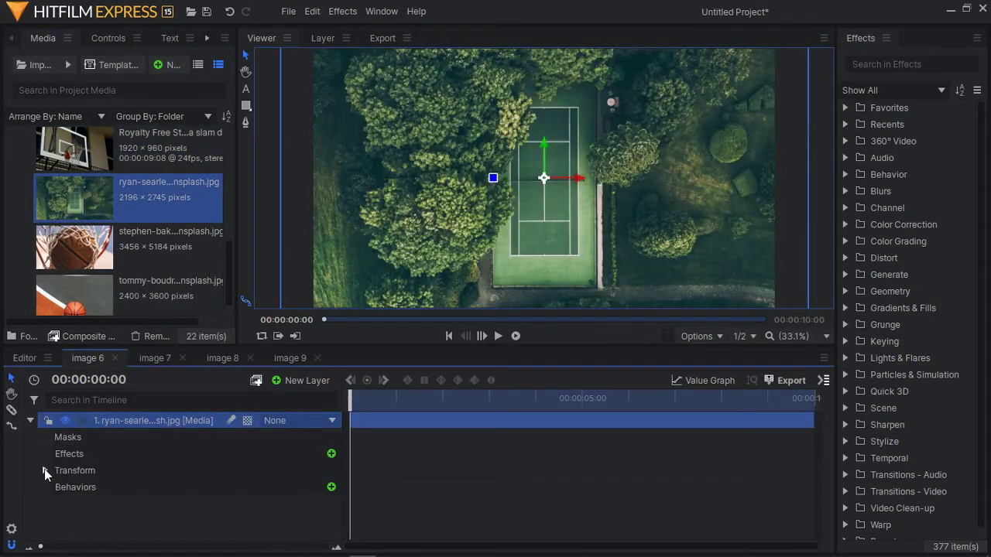
left_click(45, 470)
left_click_drag(267, 537, 236, 537)
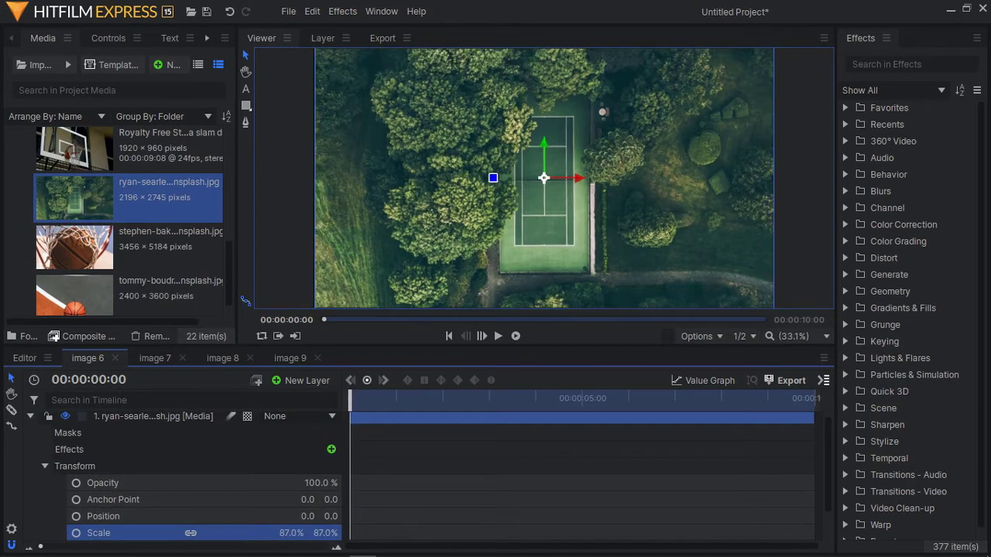
left_click(114, 356)
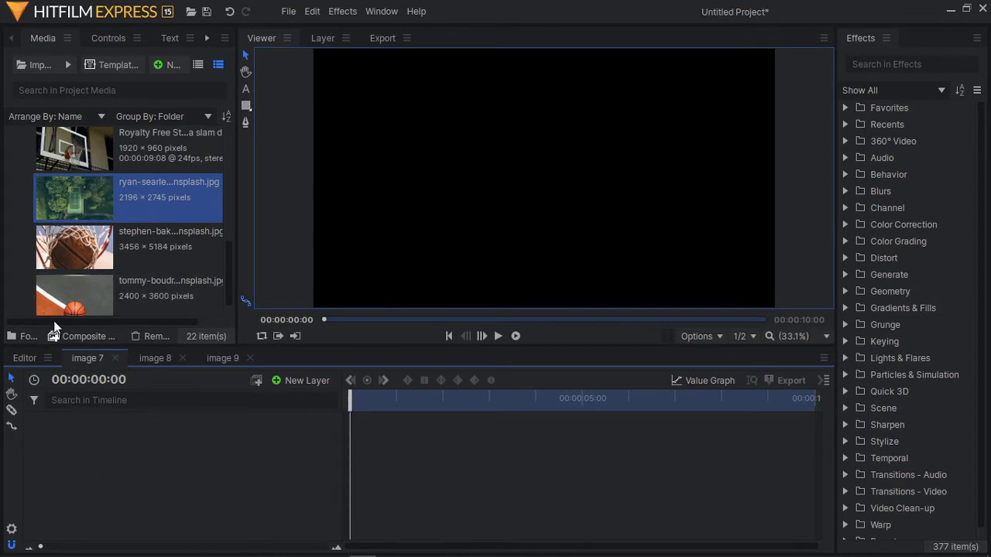
Add the 3456 × 5184 photo of the ball in the net to image 7, scale it to 56% and close it
left_click_drag(77, 249, 55, 421)
left_click(30, 422)
left_click(44, 470)
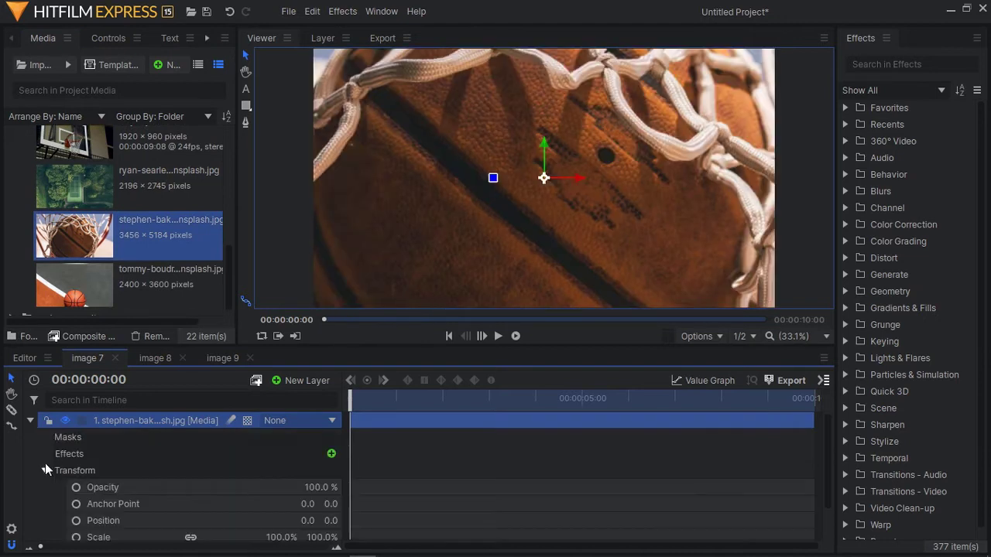
left_click_drag(289, 537, 257, 538)
scroll(90, 435, "up", 1)
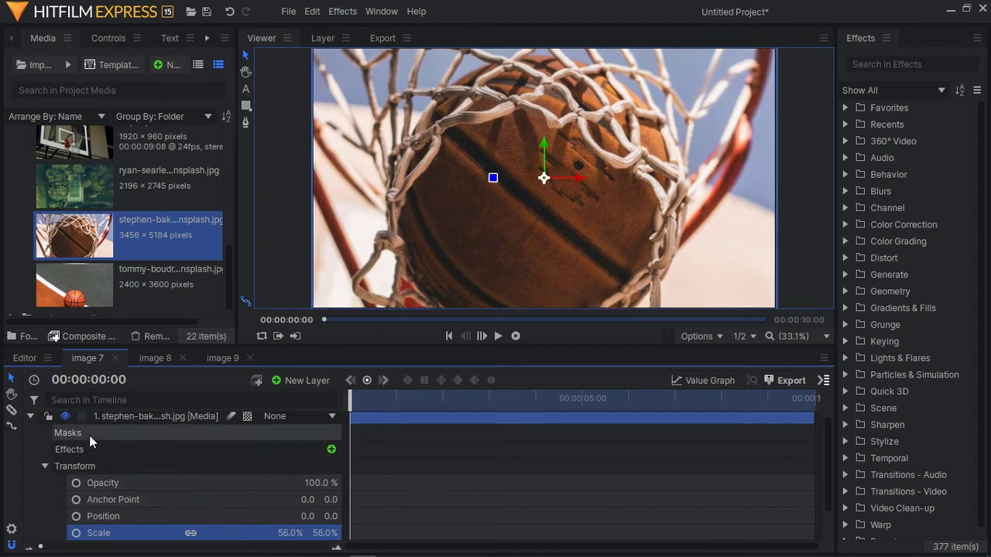
left_click(115, 358)
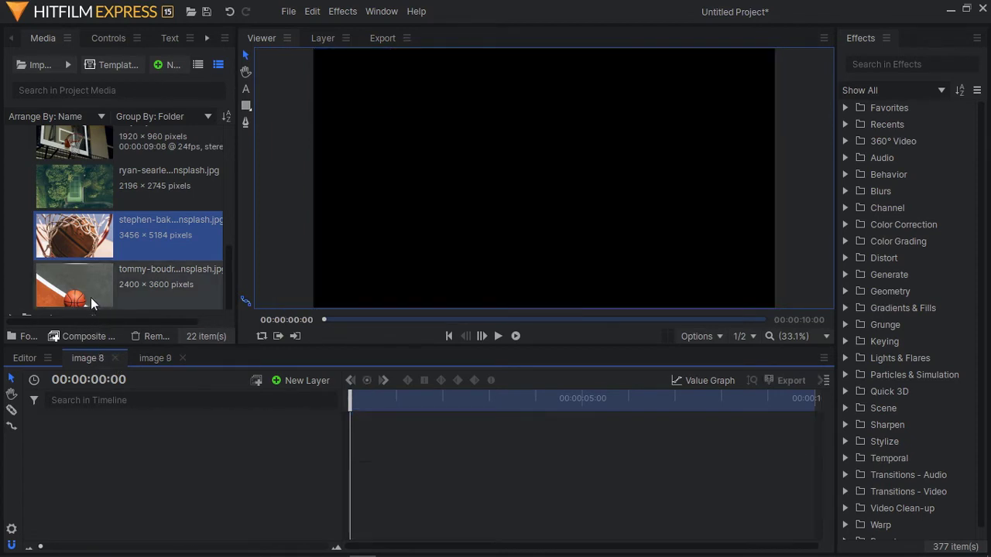
Add the 2400 × 3600 photo of the ball on the court line to image 8, scale it to 81% and close it
left_click(91, 297)
left_click(38, 422)
left_click(29, 422)
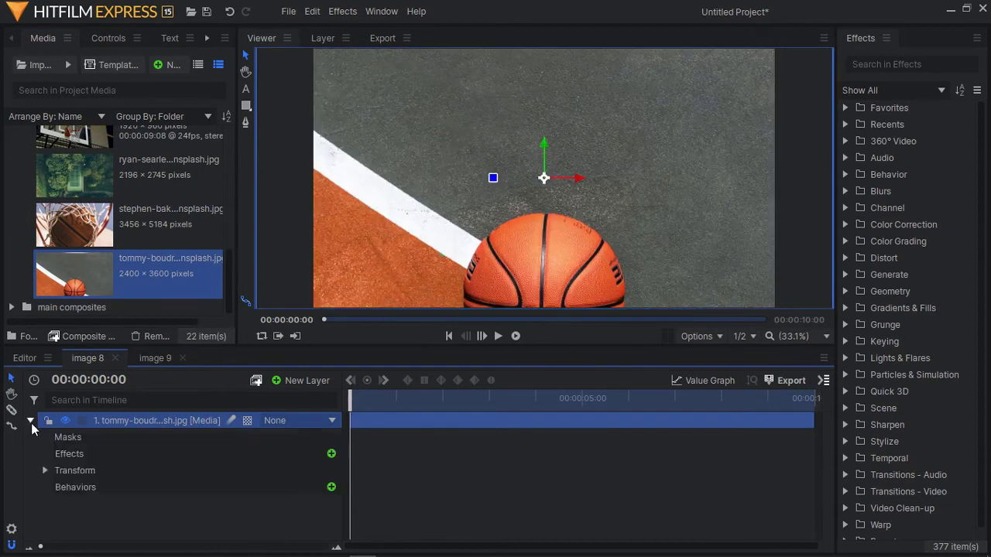
left_click(45, 471)
scroll(225, 542, "down", 1)
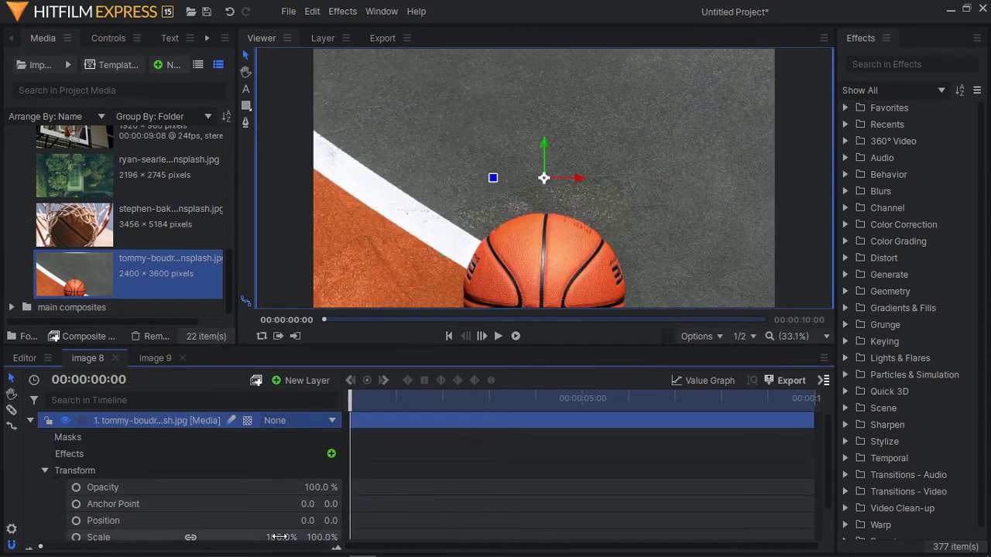
left_click_drag(285, 532, 226, 533)
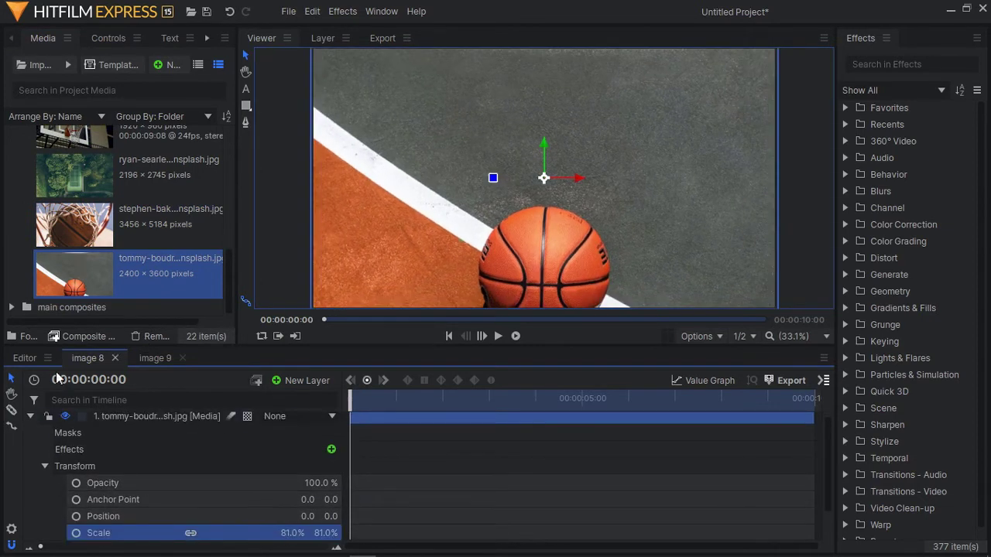
left_click(114, 358)
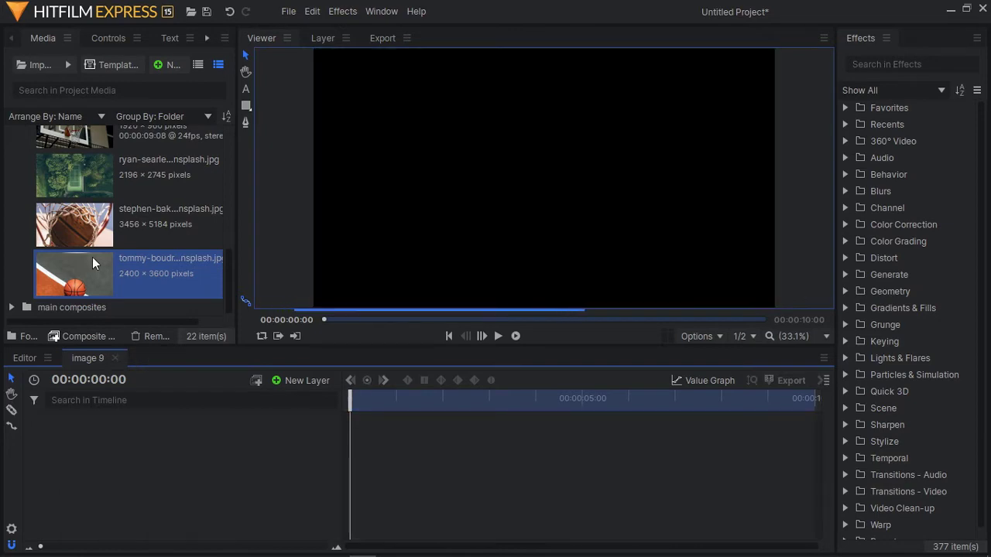
Add the 2400 × 1643 photo of the girl to image 9, adjust its scale to fit the frame and close the timeline
scroll(92, 260, "up", 5)
left_click_drag(75, 219, 146, 460)
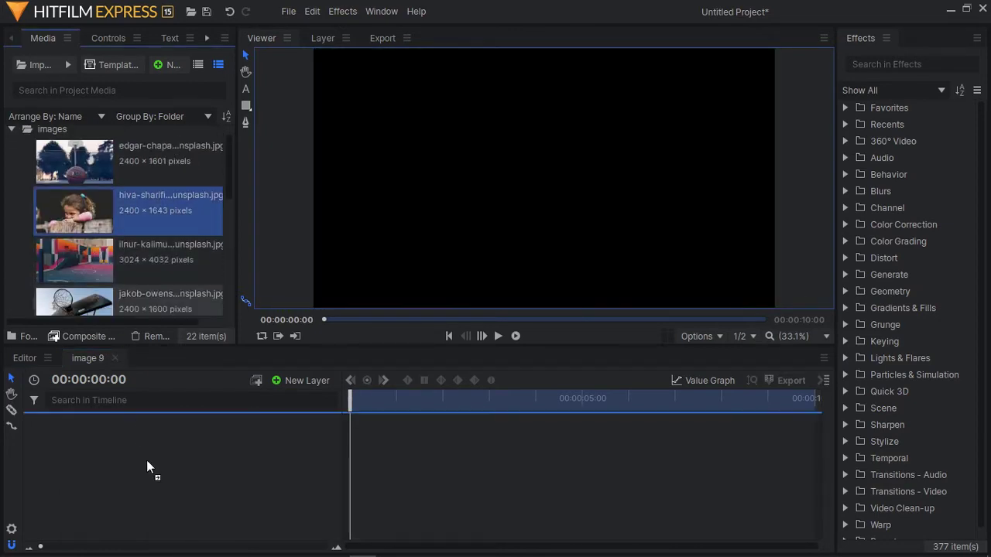
left_click(30, 421)
left_click(45, 473)
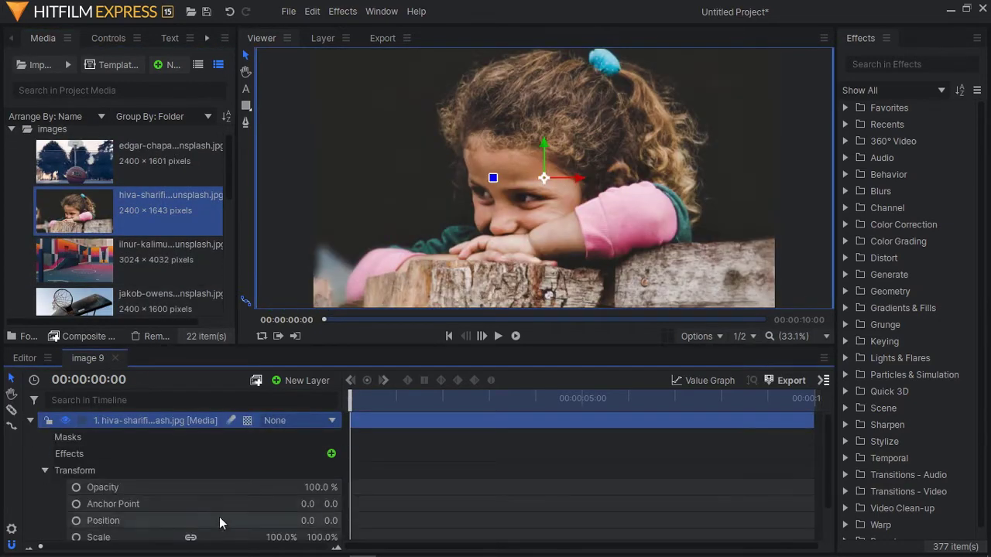
mouse_move(282, 537)
left_mouse_down()
mouse_move(259, 537)
mouse_move(298, 537)
mouse_move(274, 537)
mouse_move(286, 537)
left_mouse_up()
left_click(115, 358)
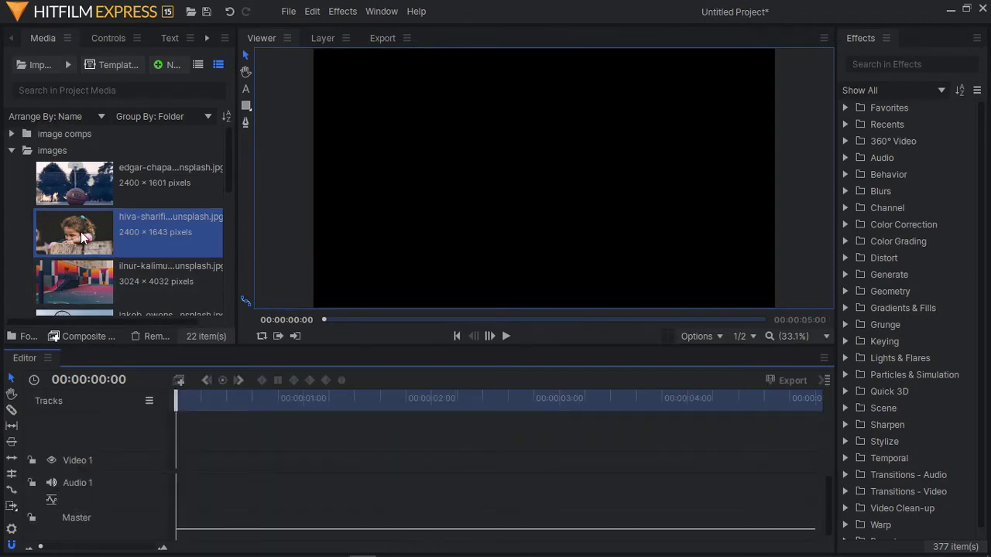
Show the project media as a compact list with only the main composites folder expanded
left_click(11, 151)
left_click(11, 134)
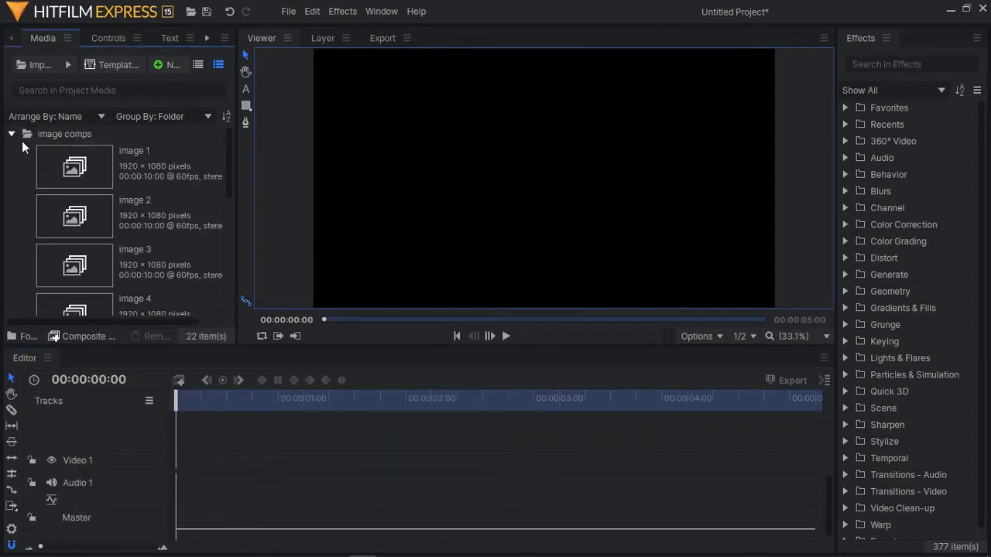
left_click(198, 65)
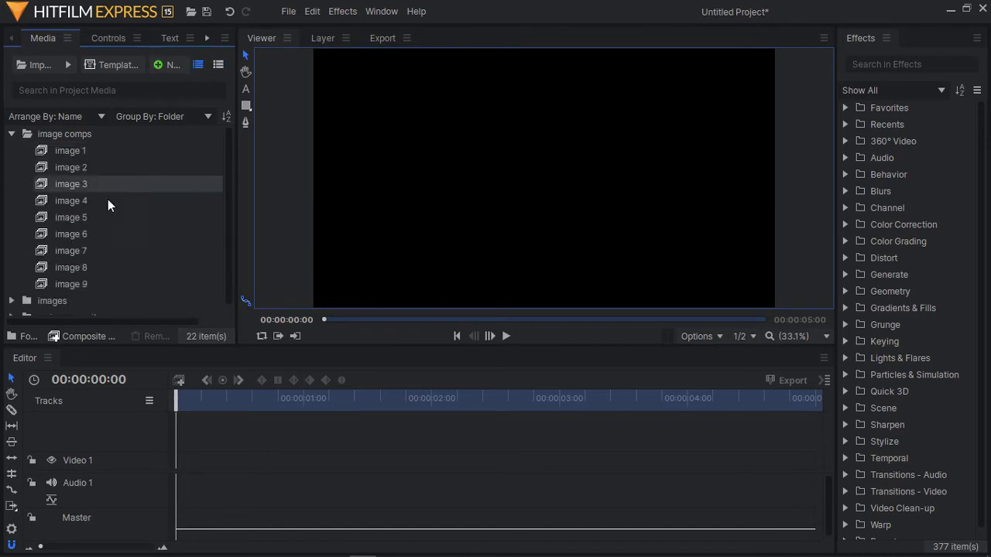
left_click(12, 134)
left_click(12, 151)
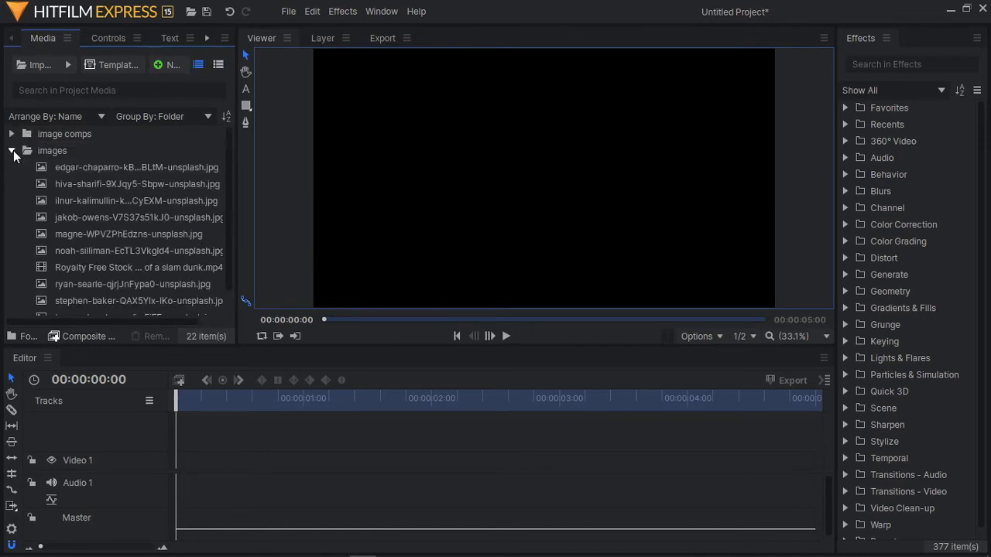
left_click(12, 151)
left_click(11, 167)
Open the main composite shot and add the scene one composite to its timeline as a layer
left_click(65, 185)
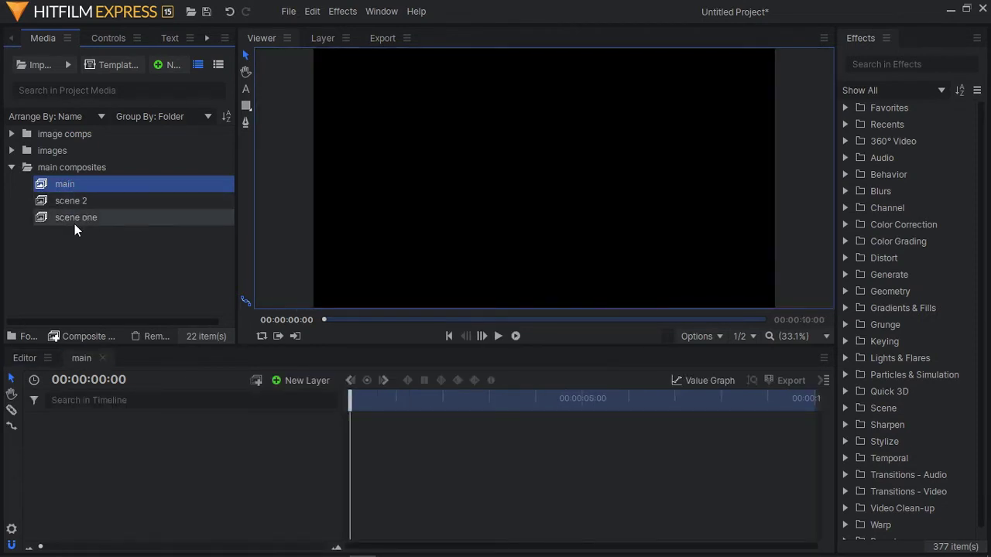
double_click(76, 217)
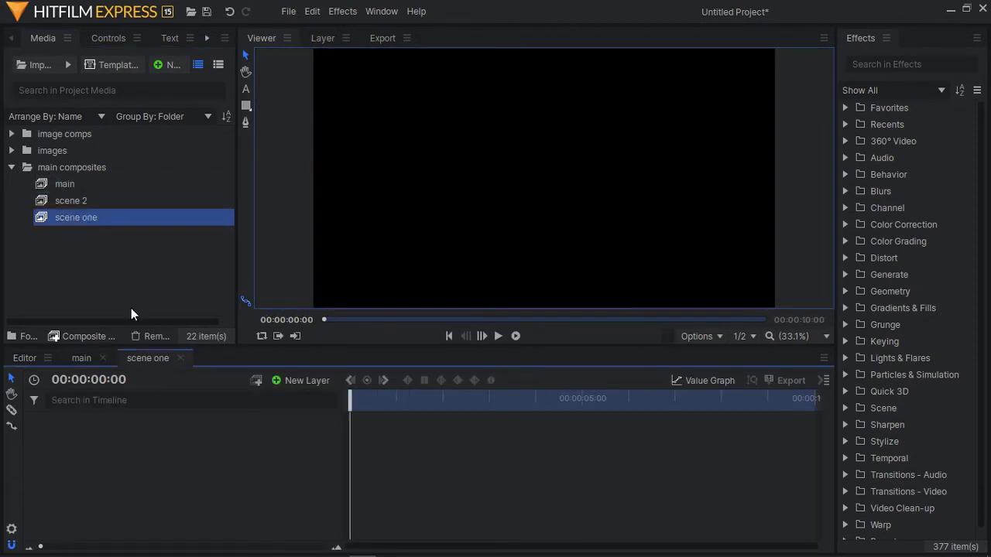
left_click(181, 359)
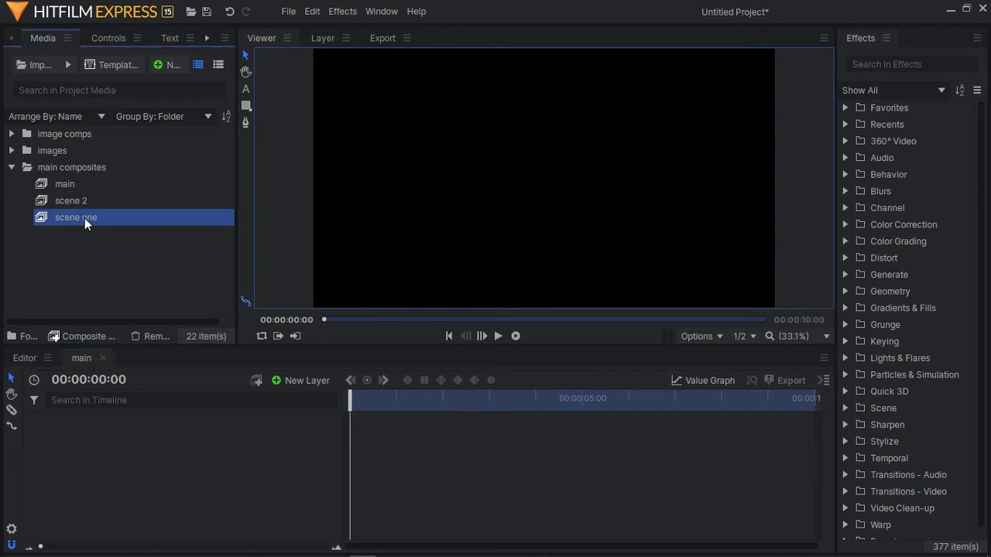
left_click_drag(85, 218, 123, 438)
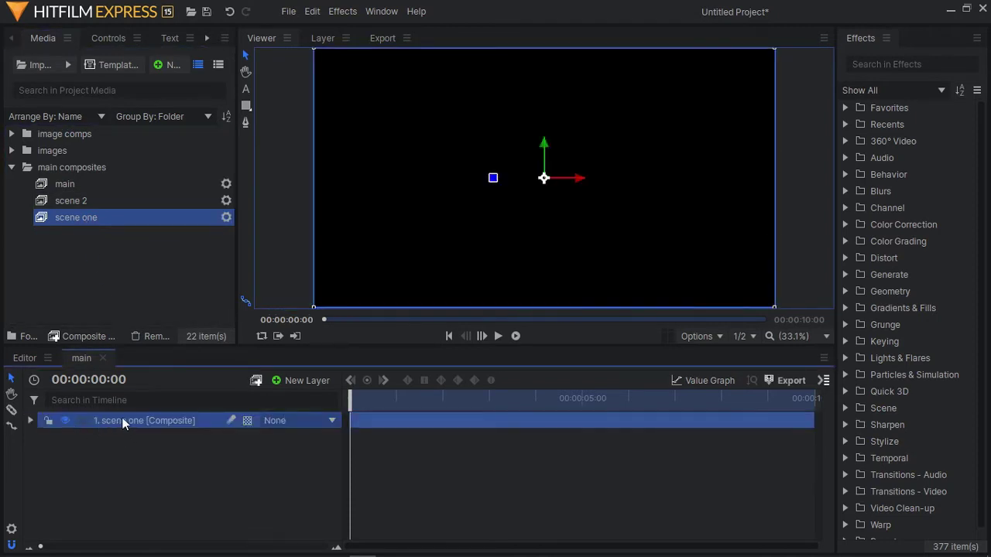
Open scene one from its layer, add the image 1 to image 9 composites as layers and close its timeline
double_click(122, 422)
left_click(12, 134)
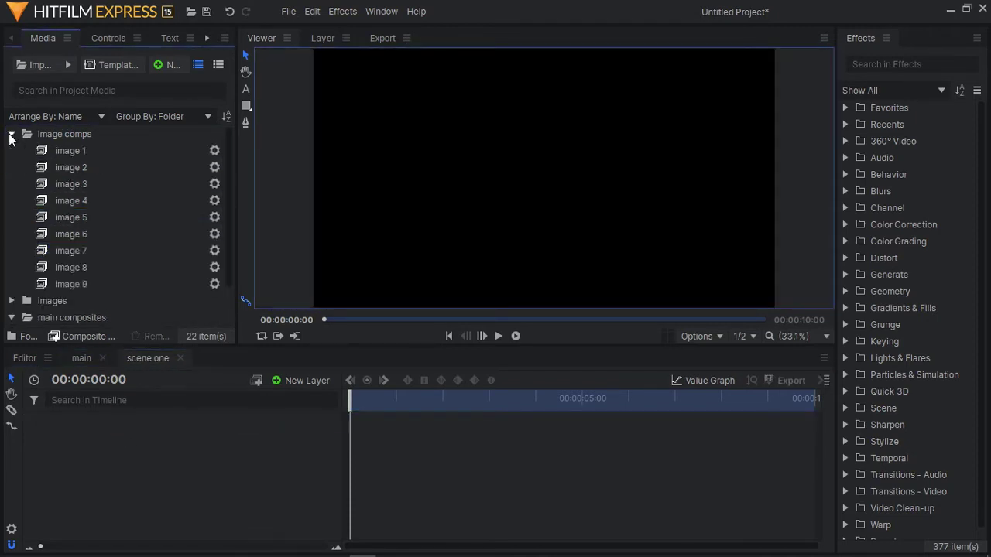
left_click(79, 156)
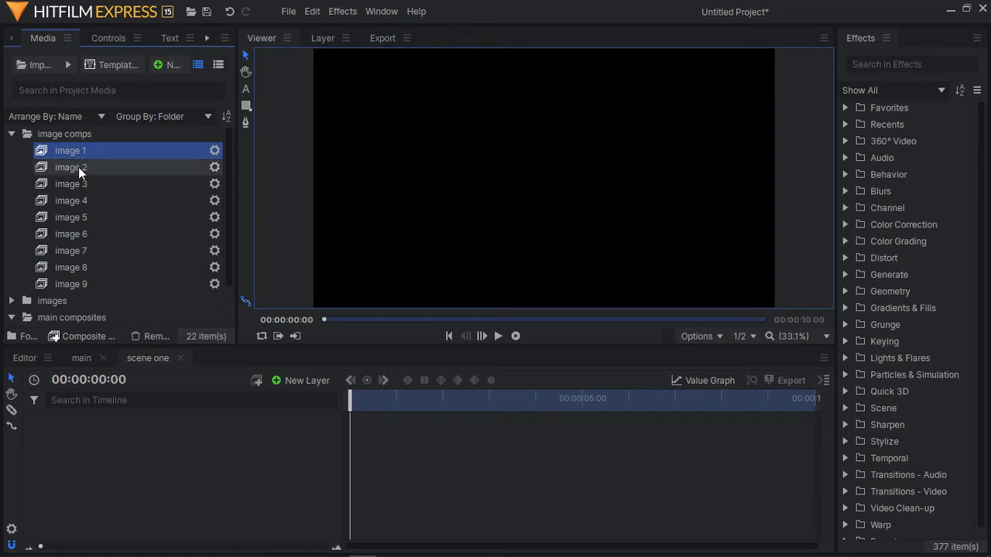
left_click(81, 281, "shift")
left_click_drag(80, 202, 147, 453)
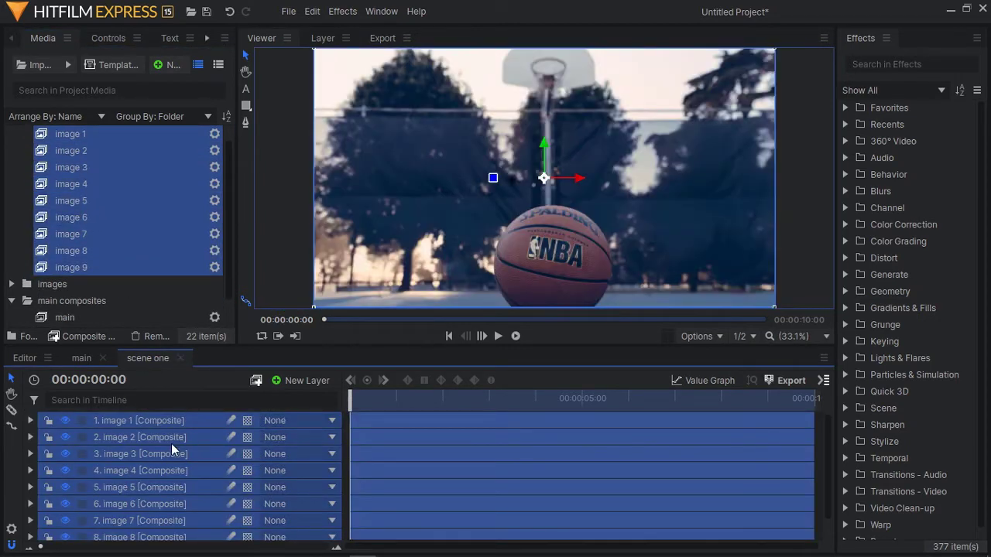
left_click(180, 358)
Create a folder named "images 2" in image comps and move duplicates of the image 1 to image 9 composites into it
scroll(46, 248, "up", 1)
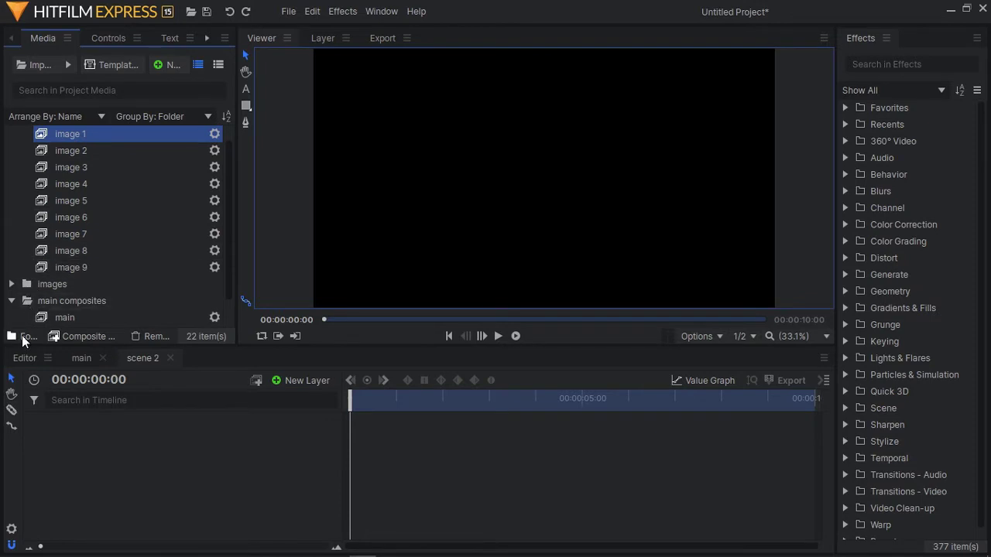
left_click(13, 334)
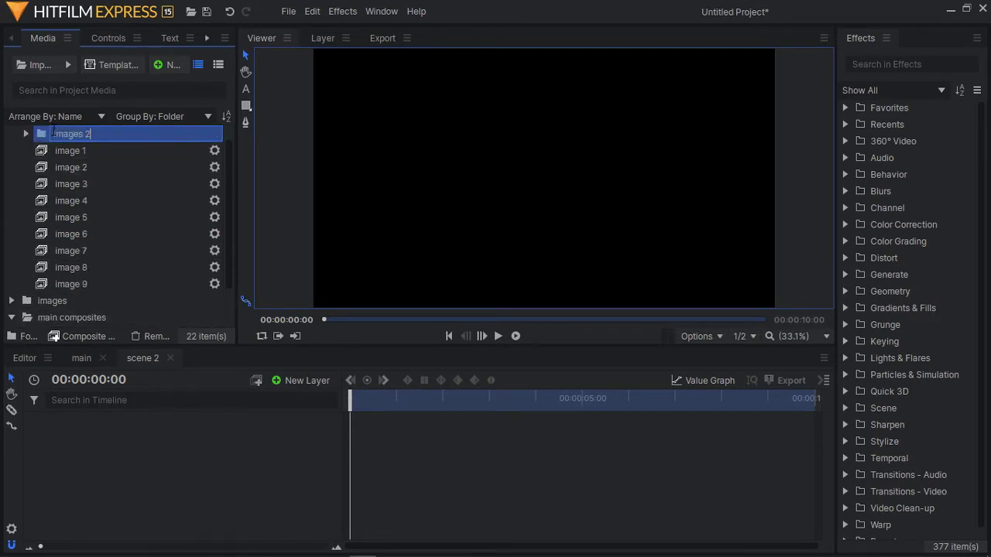
left_click(79, 149)
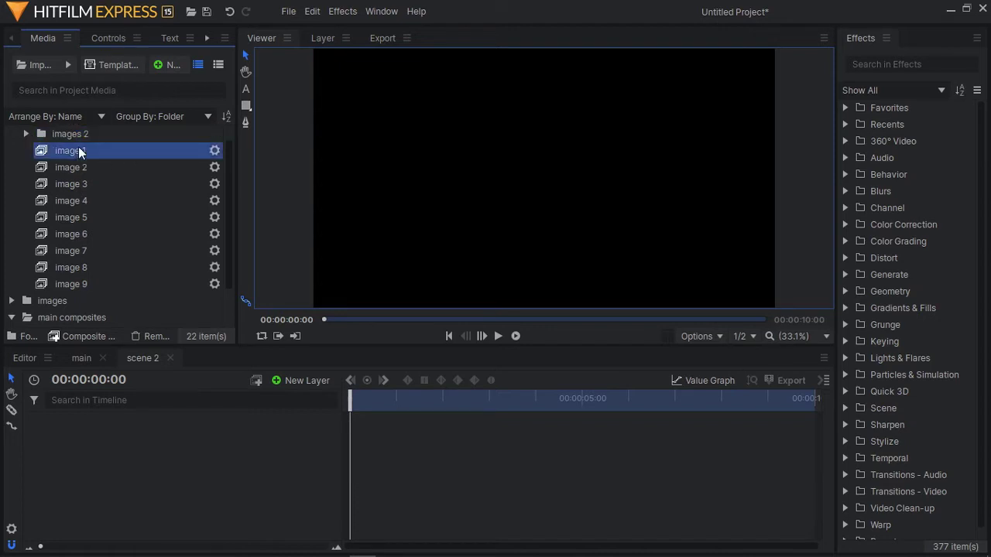
left_click(114, 281, "shift")
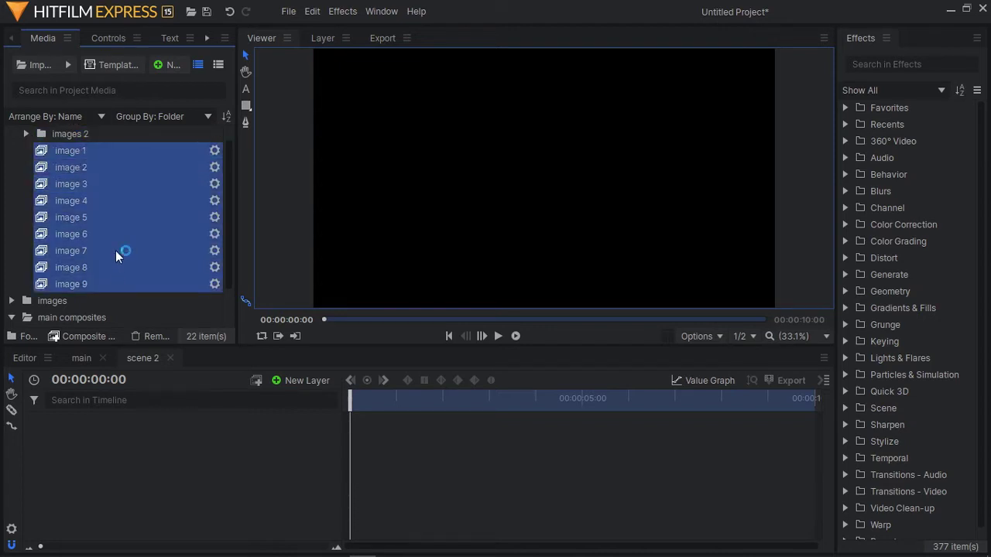
key("ctrl+d")
left_click_drag(88, 201, 83, 148)
Move the images 2 folder out of image comps to the project's top level and list the contents of the images folder
left_click(27, 151)
left_click(15, 146)
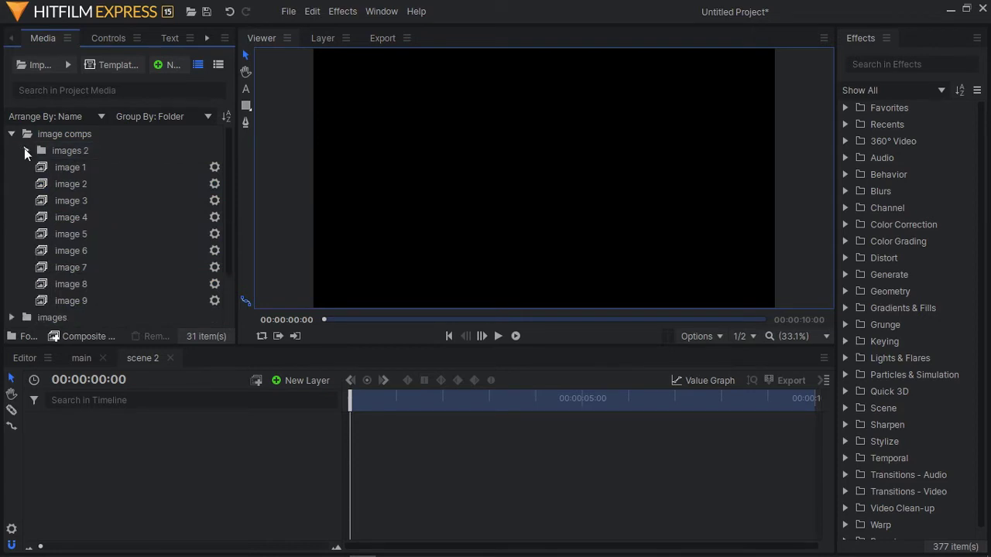
left_click(65, 150)
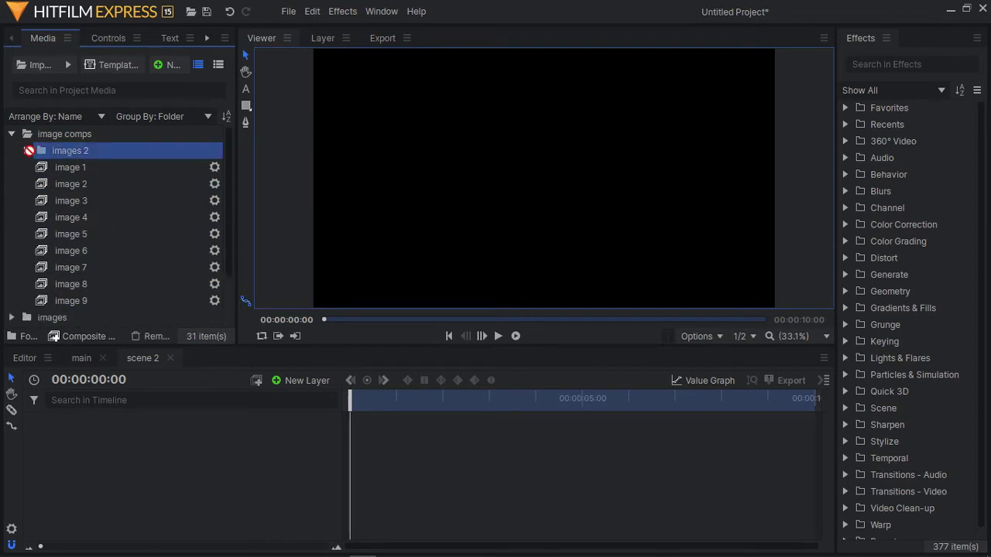
left_click_drag(27, 149, 14, 135)
left_click(12, 134)
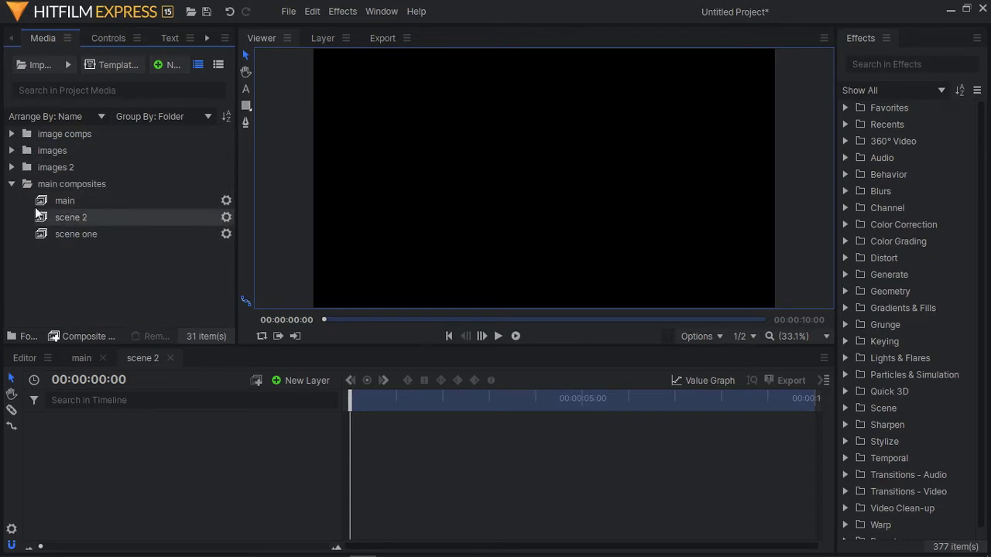
left_click(12, 150)
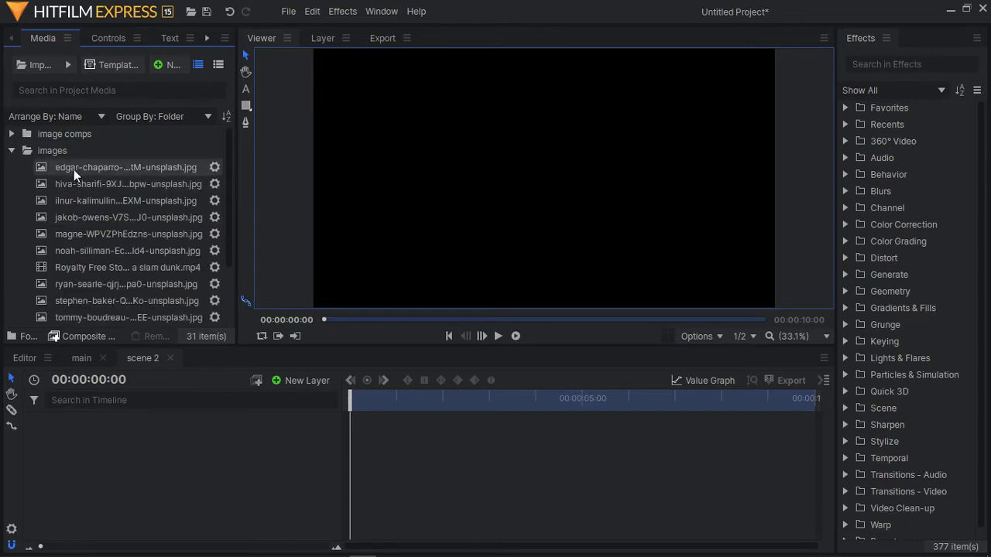
Add the image 1 to image 9 composites from the images 2 folder to scene 2 as layers and close its timeline
left_click(11, 151)
left_click(11, 167)
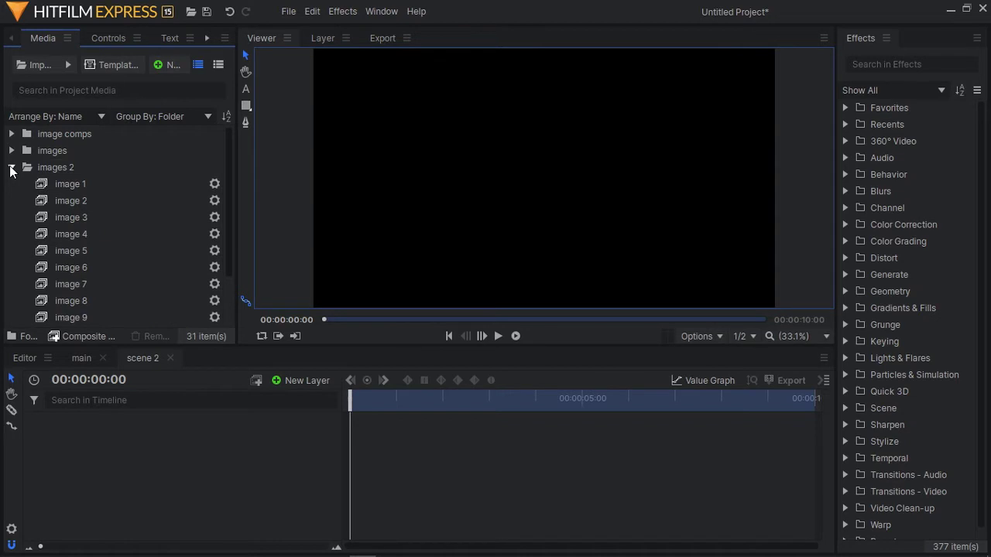
left_click(78, 187)
scroll(88, 271, "down", 2)
left_click(86, 273, "shift")
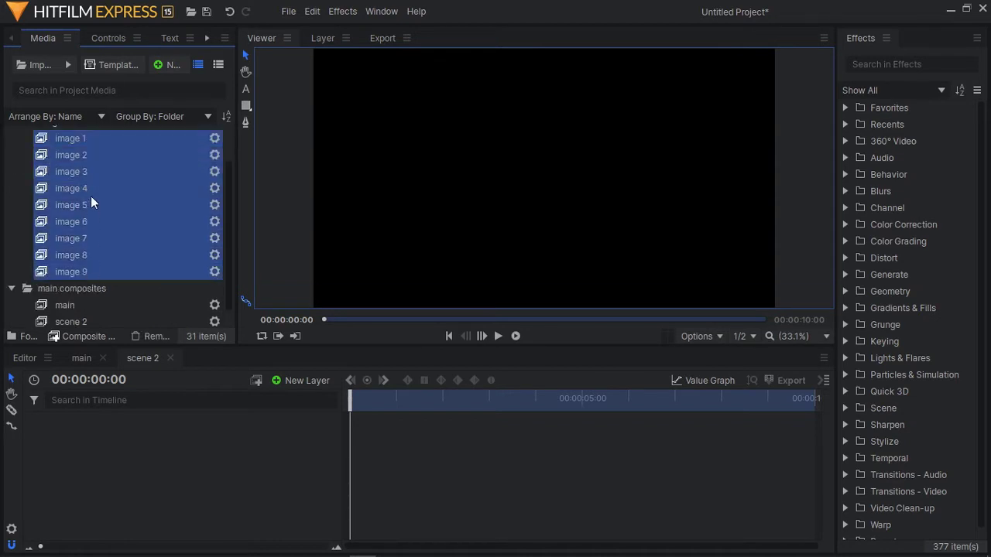
left_click_drag(90, 196, 166, 492)
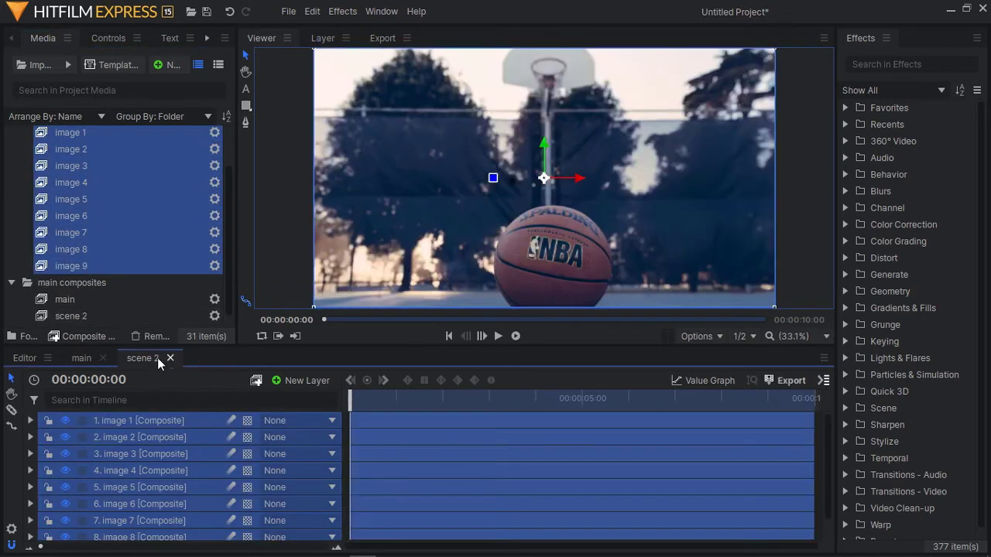
left_click(171, 357)
Add the scene 2 composite to the main timeline as a layer below scene one
left_click(30, 421)
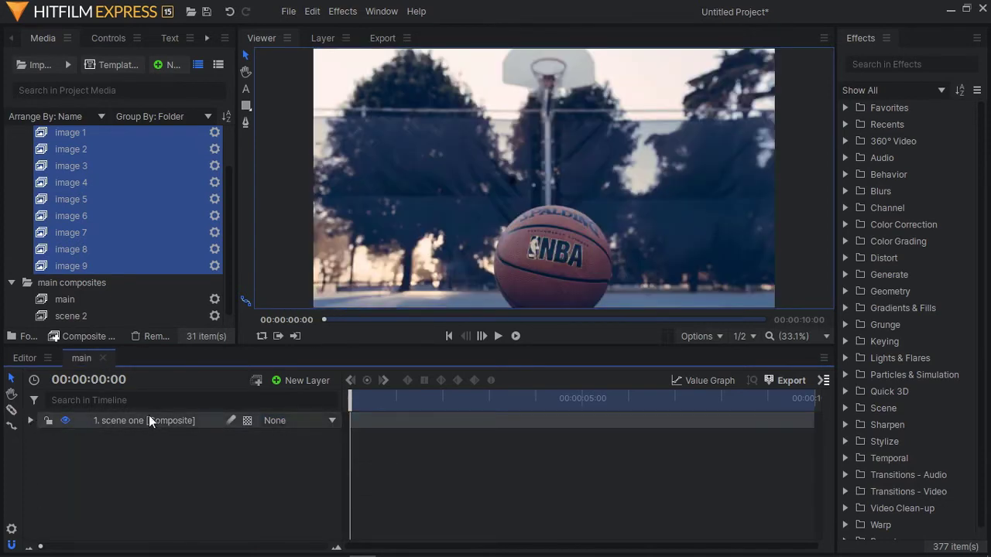
scroll(19, 144, "up", 1)
left_click(11, 167)
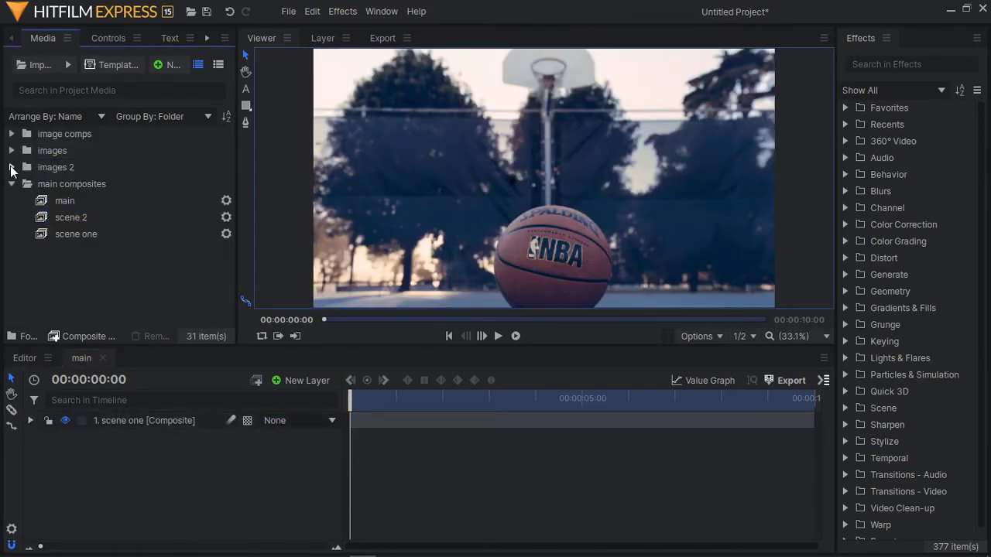
left_click_drag(90, 220, 124, 453)
left_click(241, 465)
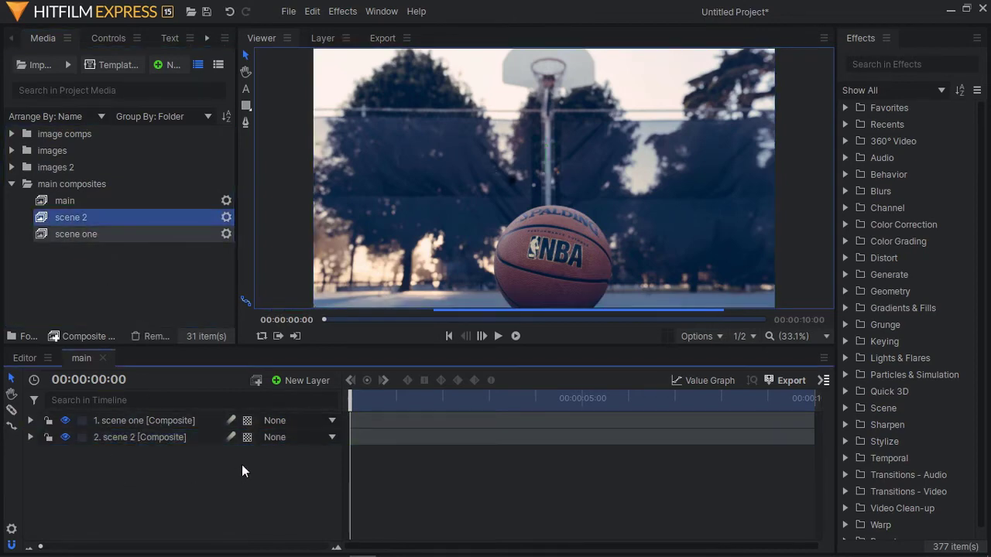
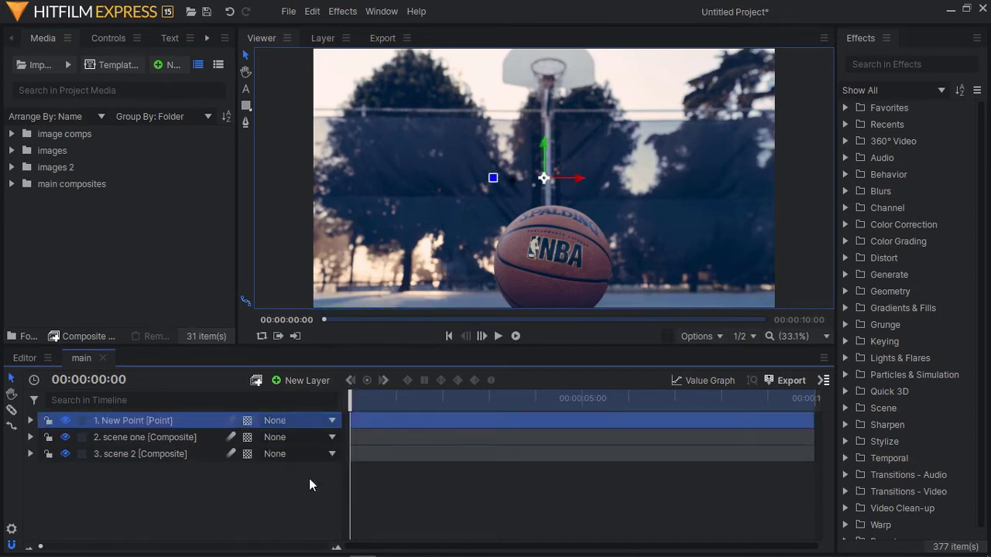
Rename the new point layer in the main timeline as "control one"
key("F2")
type("contro")
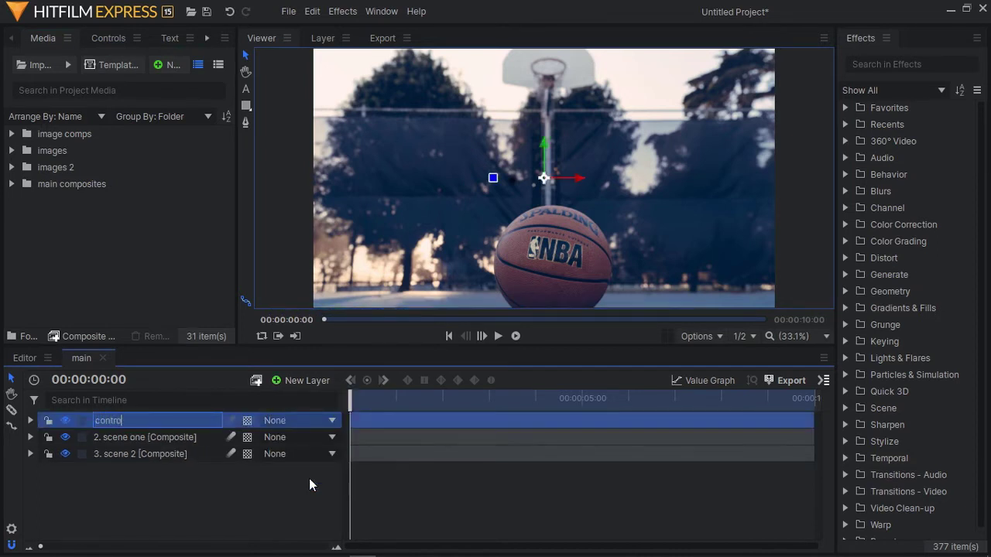
type("l onw")
key("BackSpace")
type("e")
key("Return")
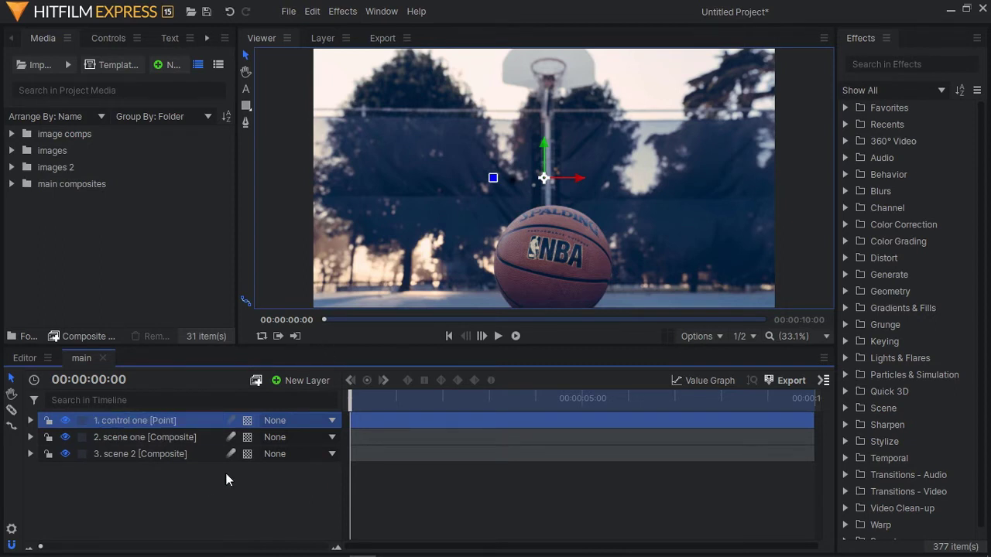
Parent the scene one and scene 2 layers to the control one point layer
left_click(219, 454)
left_click(233, 440, "shift")
left_click(290, 438)
left_click(294, 476)
left_click(139, 421)
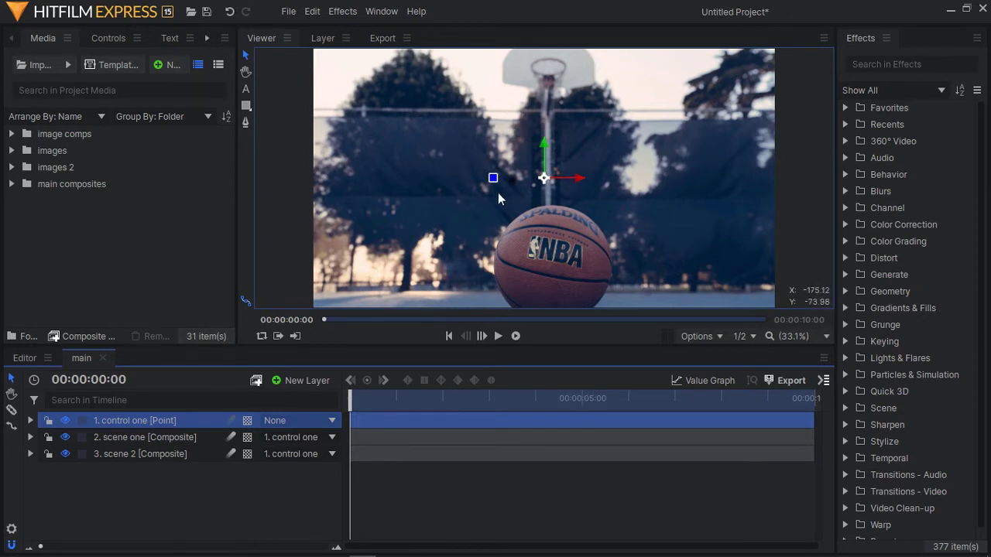
key("ctrl+z")
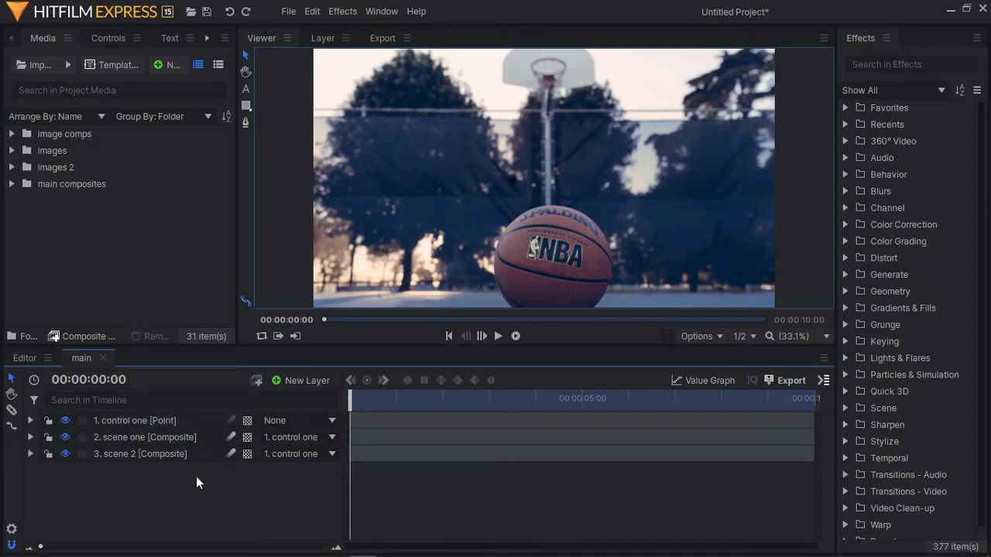
Open scene one from its layer in the main timeline and add a new point layer to it
left_click(132, 435)
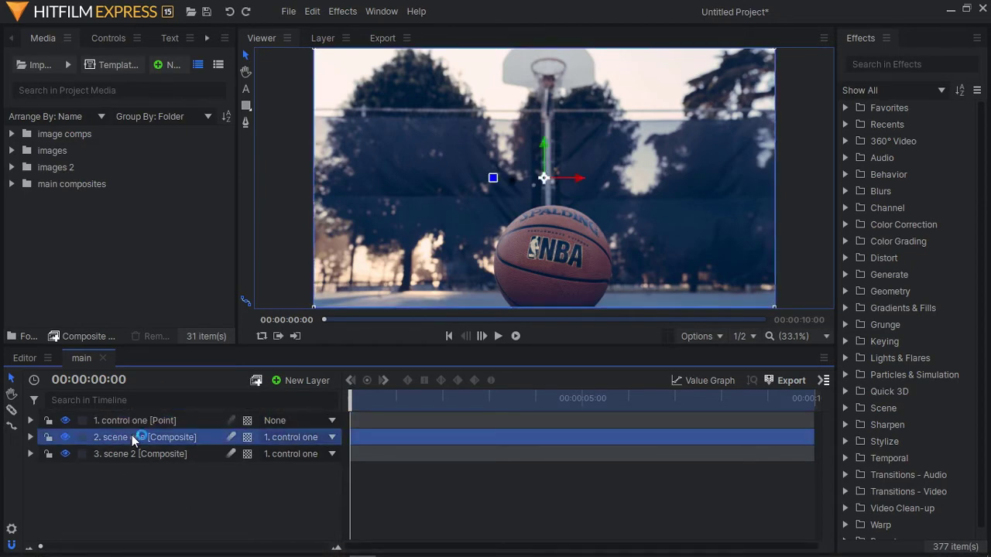
double_click(132, 435)
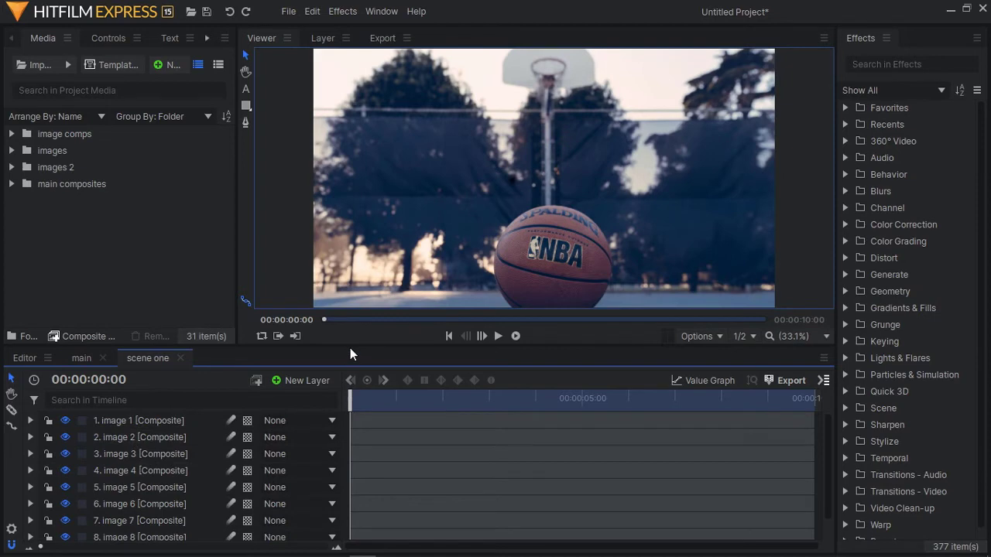
left_click_drag(349, 345, 353, 309)
left_click(276, 346)
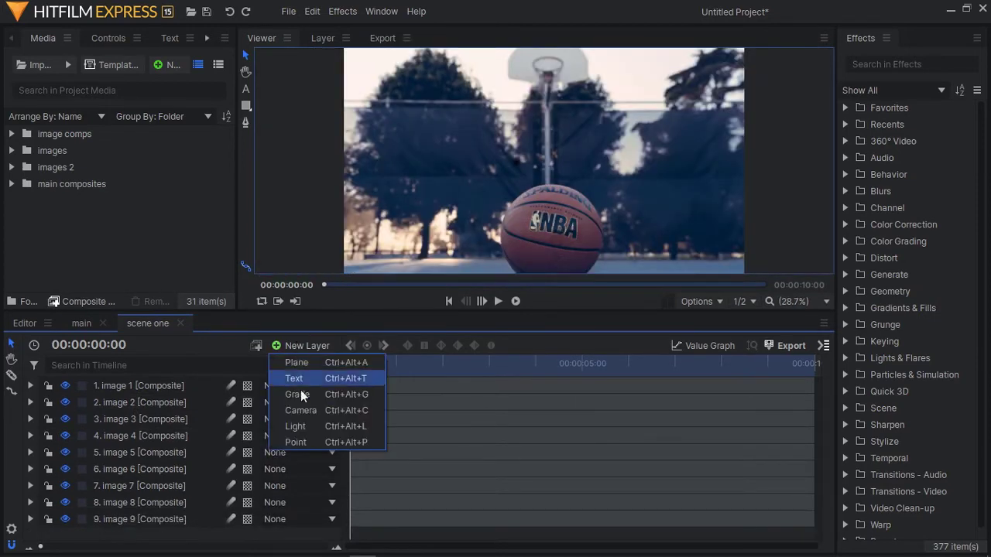
left_click(300, 445)
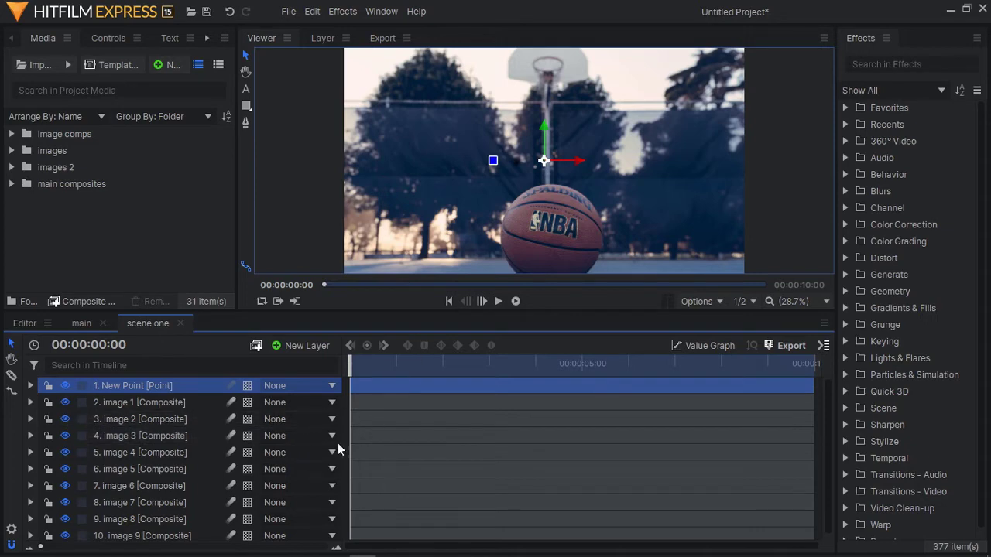
Parent the image 1 to image 9 layers in scene one to the New Point layer
left_click(148, 405)
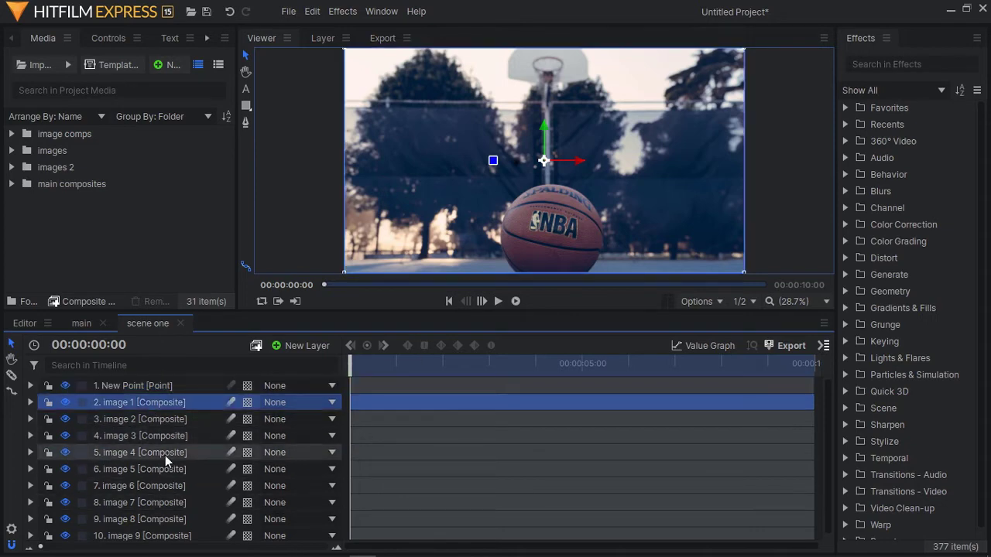
left_click(172, 536, "shift")
left_click(283, 401)
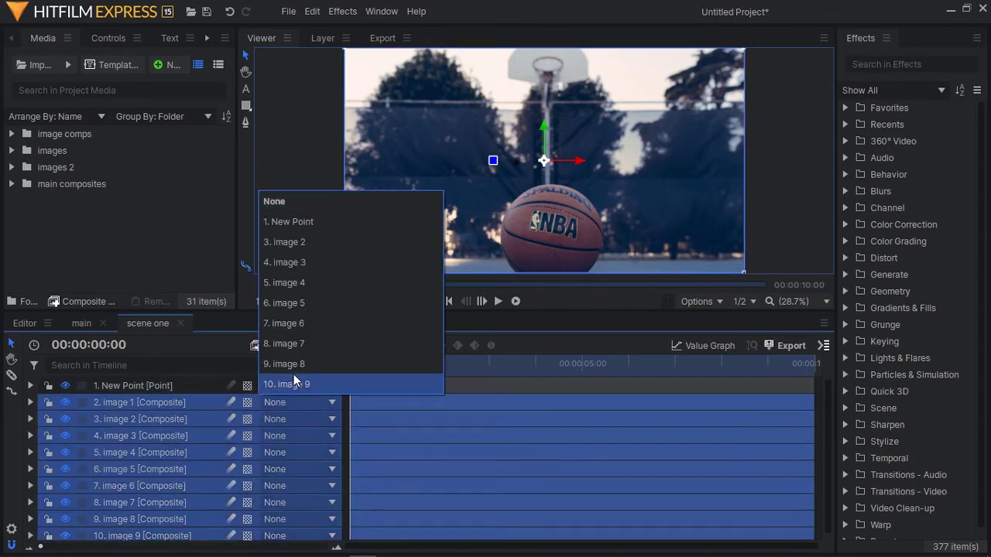
left_click(288, 221)
left_click(152, 386)
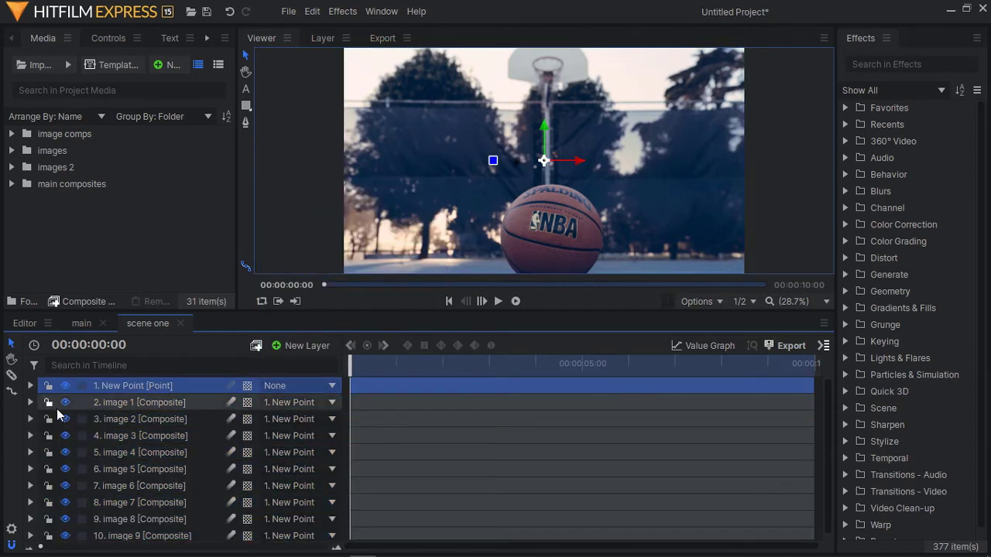
Set the New Point layer's scale to 33.3% in its transform properties
left_click(31, 386)
left_click(45, 402)
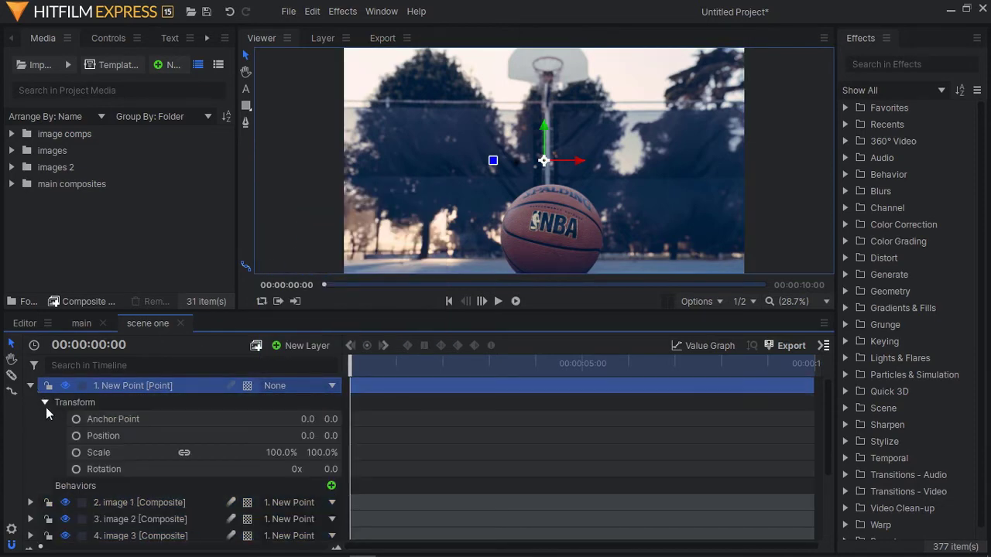
left_click(128, 452)
left_click(273, 452)
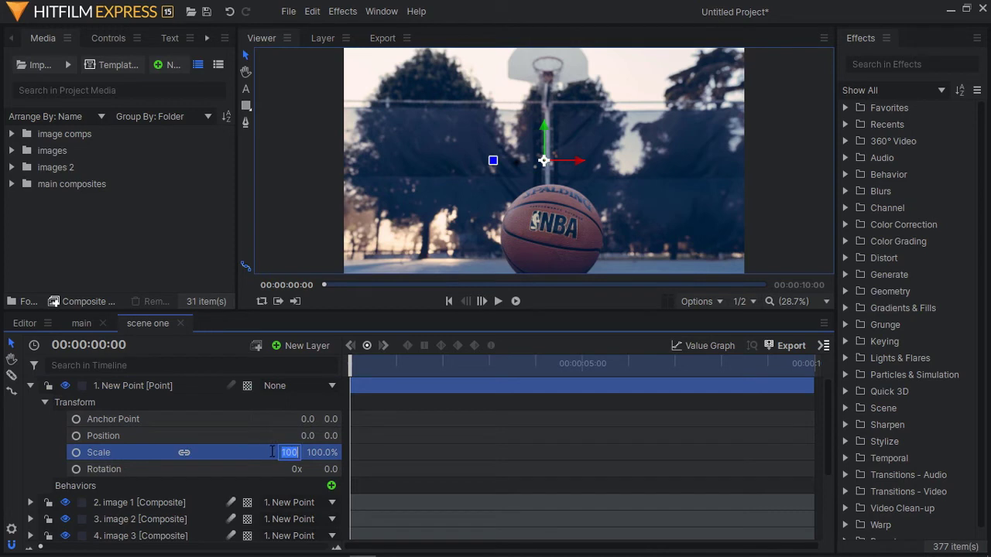
type("33.3")
key("Return")
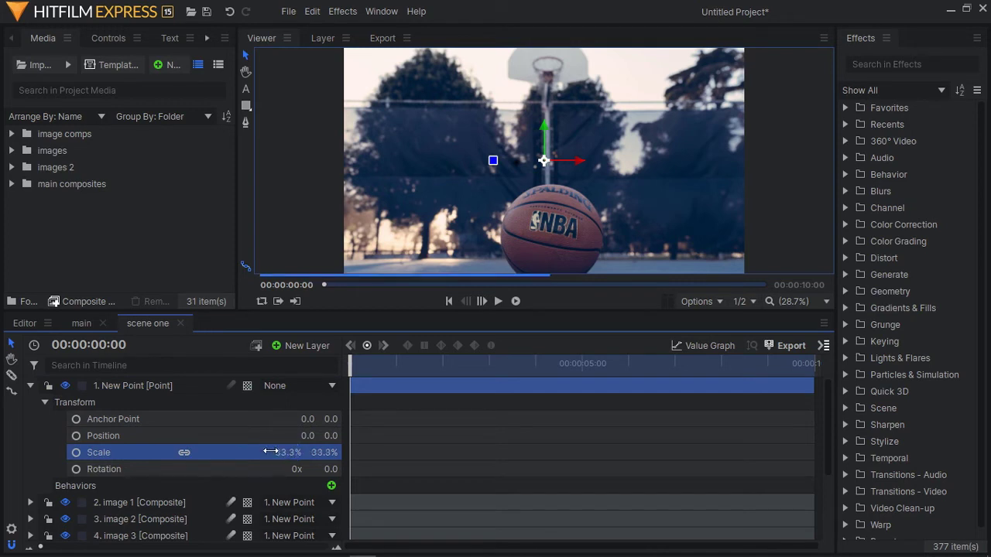
left_click(30, 385)
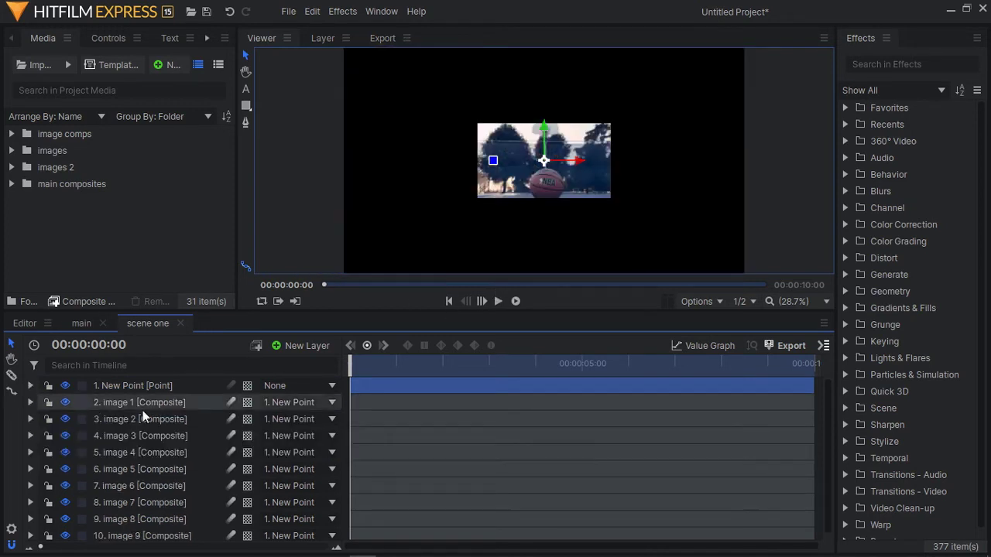
Bring up the layout options and align the image 1 layer to the frame's left and top edges
left_click(137, 404)
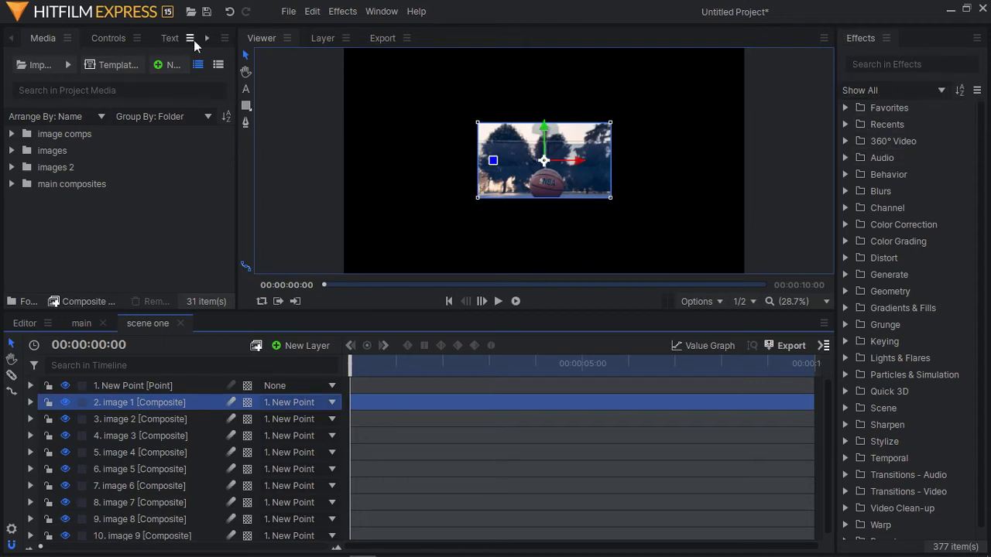
left_click(380, 11)
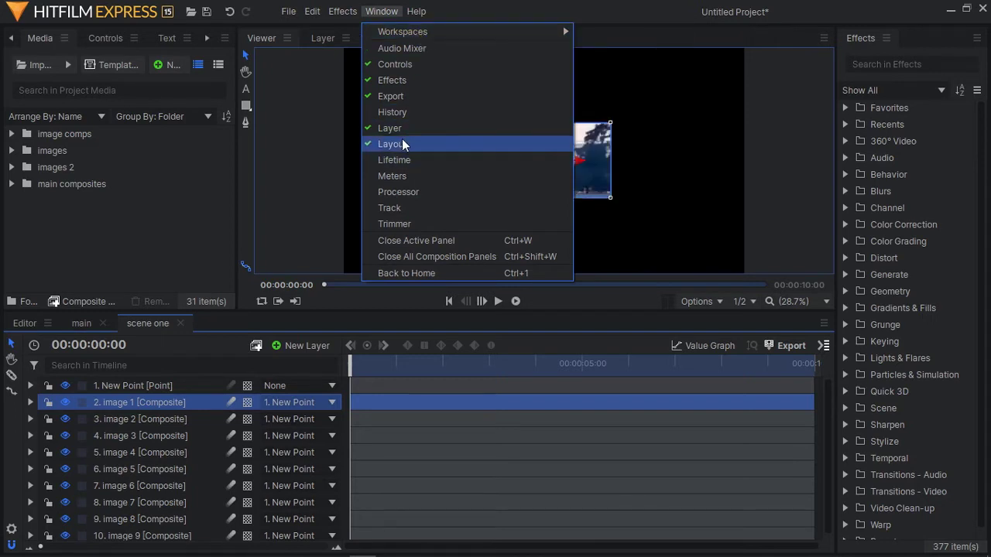
left_click(224, 38)
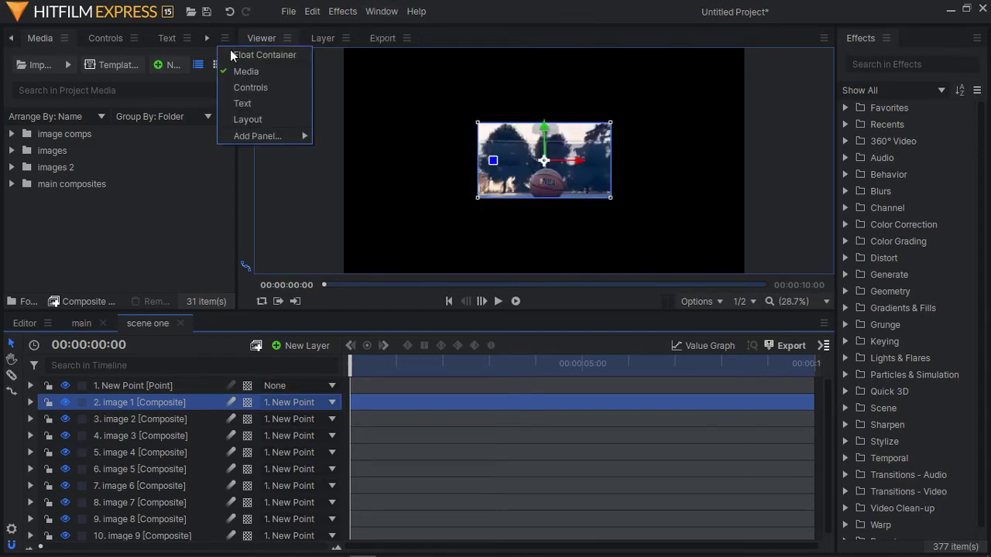
left_click(240, 121)
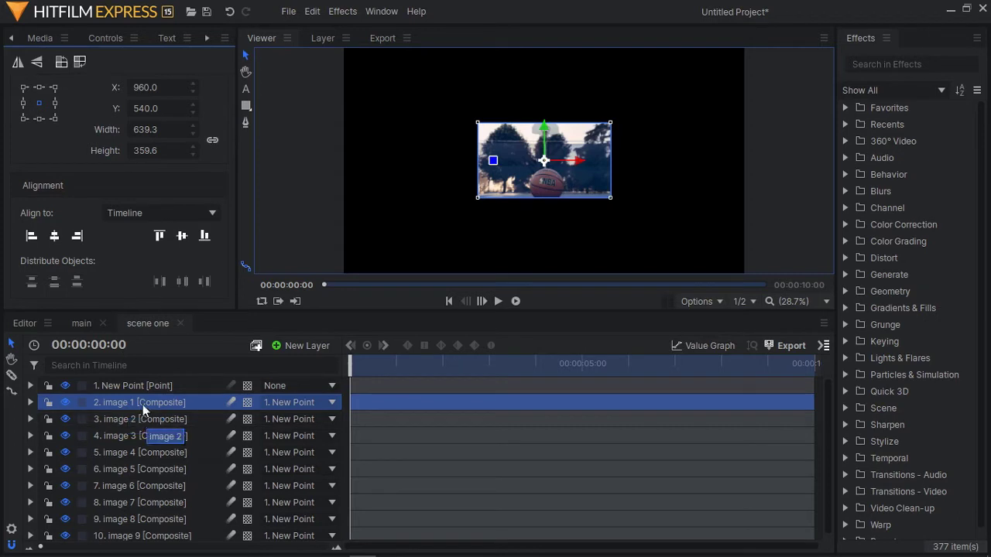
left_click(32, 236)
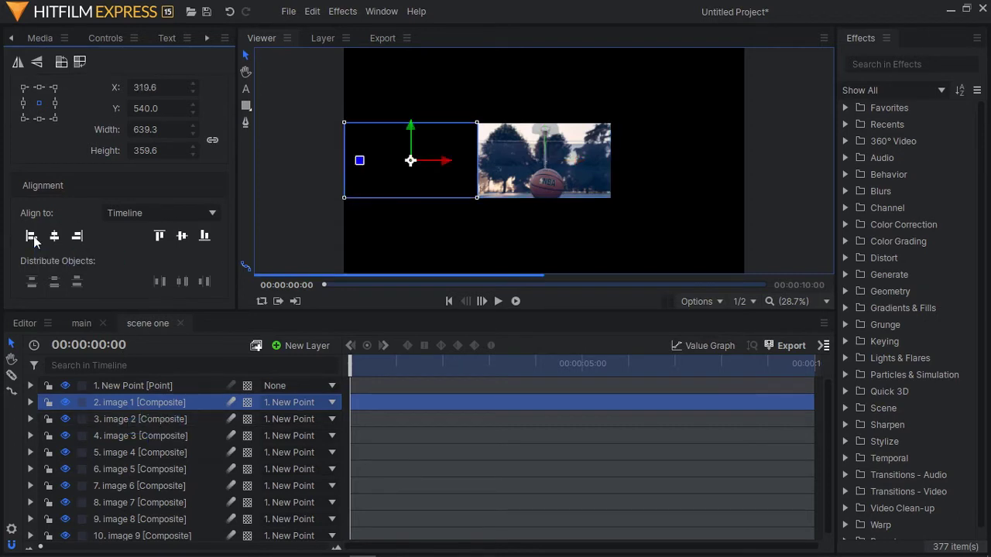
left_click(159, 236)
Align the image 2 layer to the frame's top edge and centre it horizontally, beside image 1
left_click(159, 417)
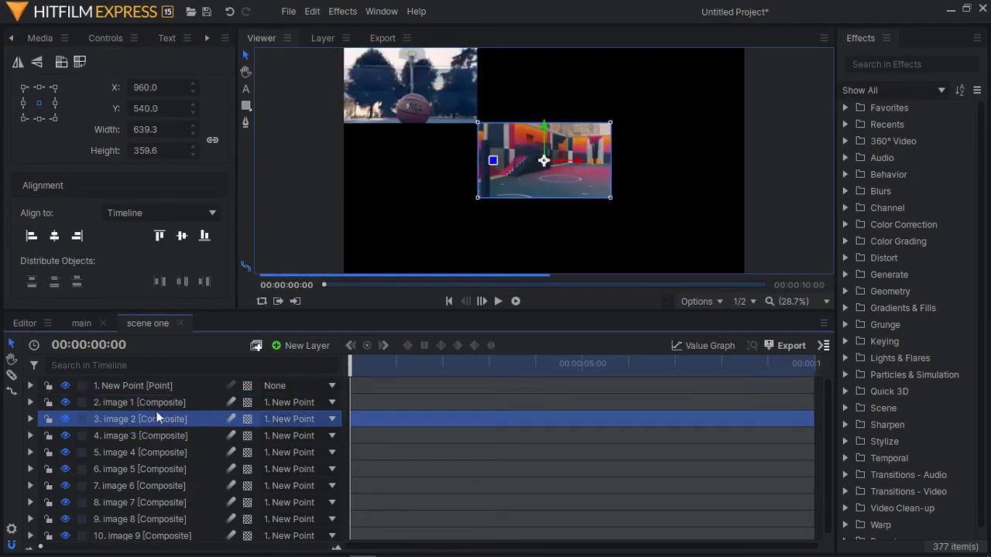
left_click(204, 236)
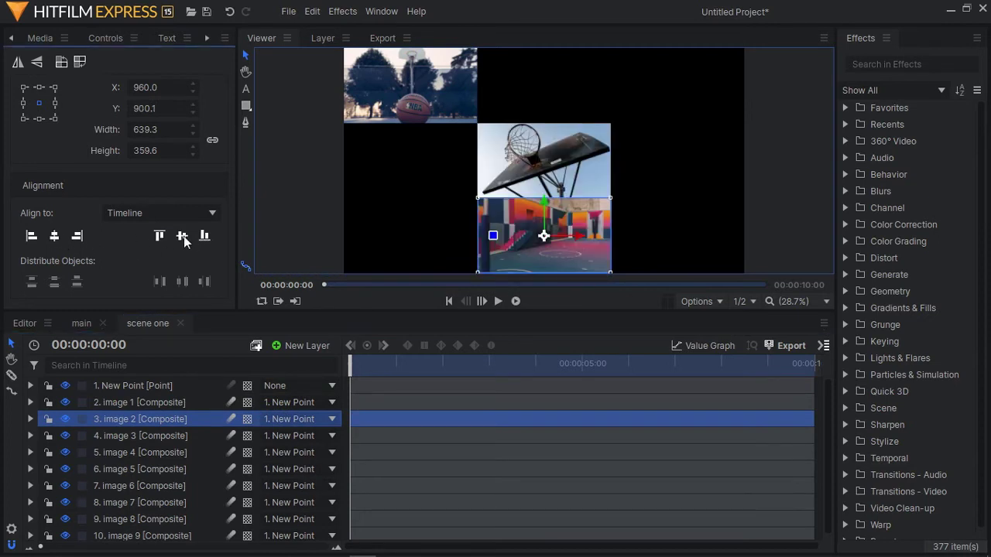
left_click(32, 236)
left_click(159, 236)
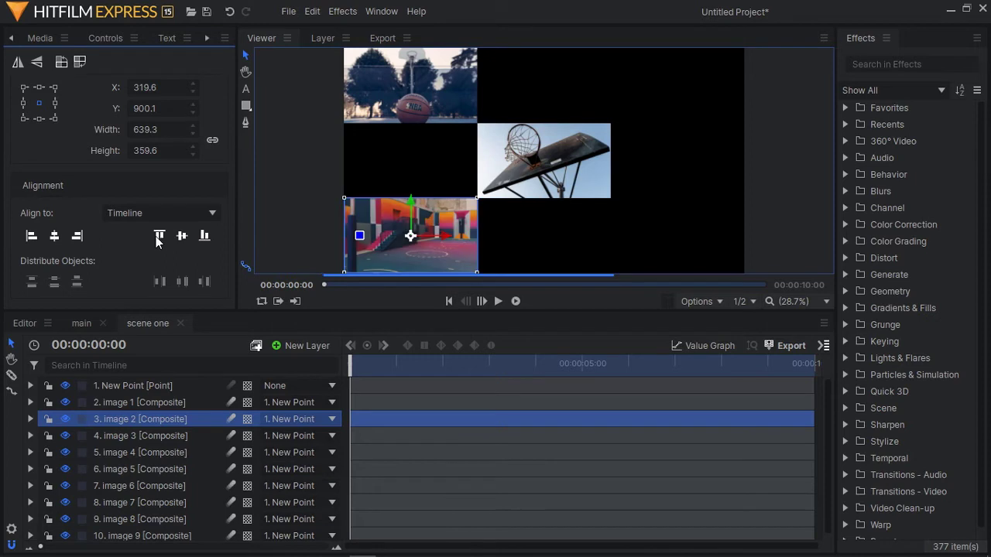
left_click(78, 241)
left_click(54, 237)
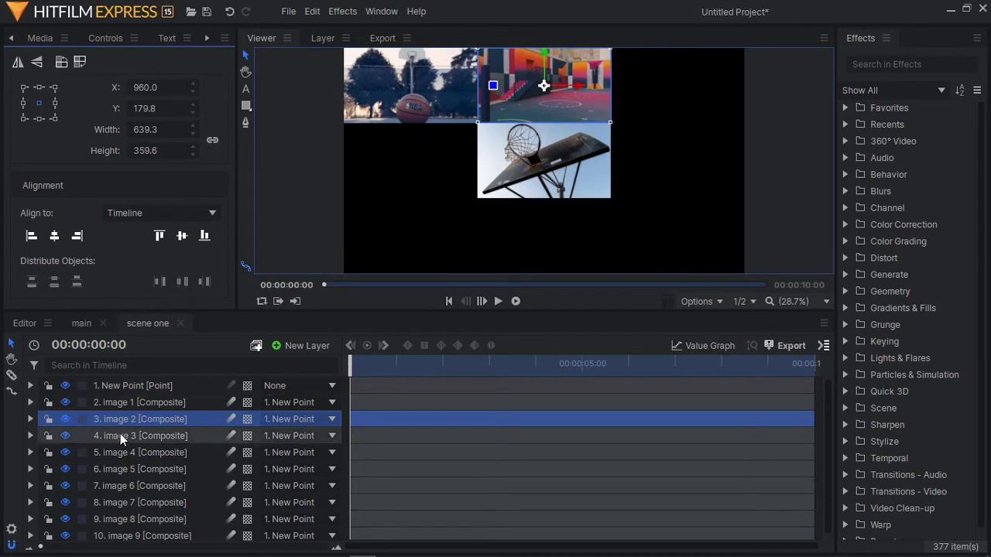
Align the image 3 layer to the frame's right and top edges
left_click(120, 435)
left_click(78, 237)
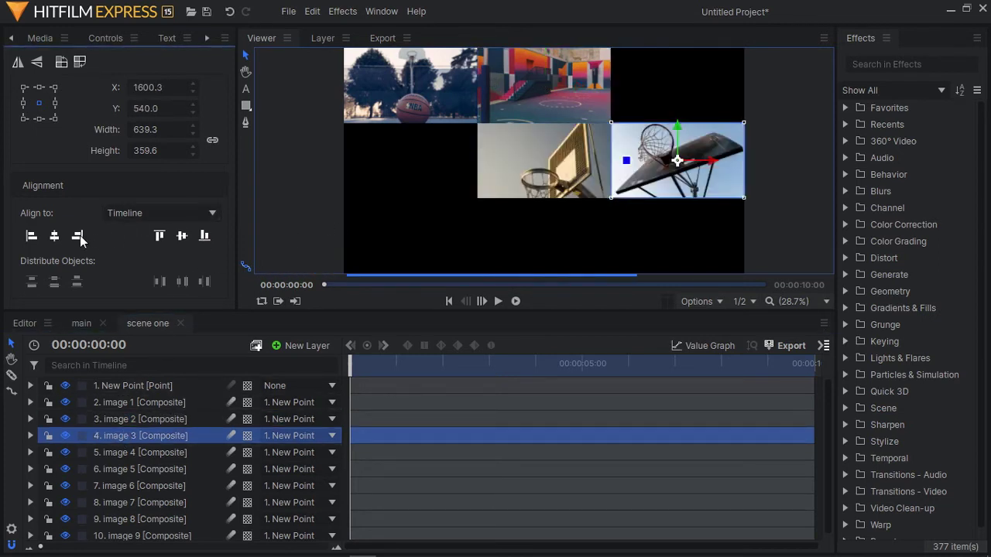
left_click(159, 237)
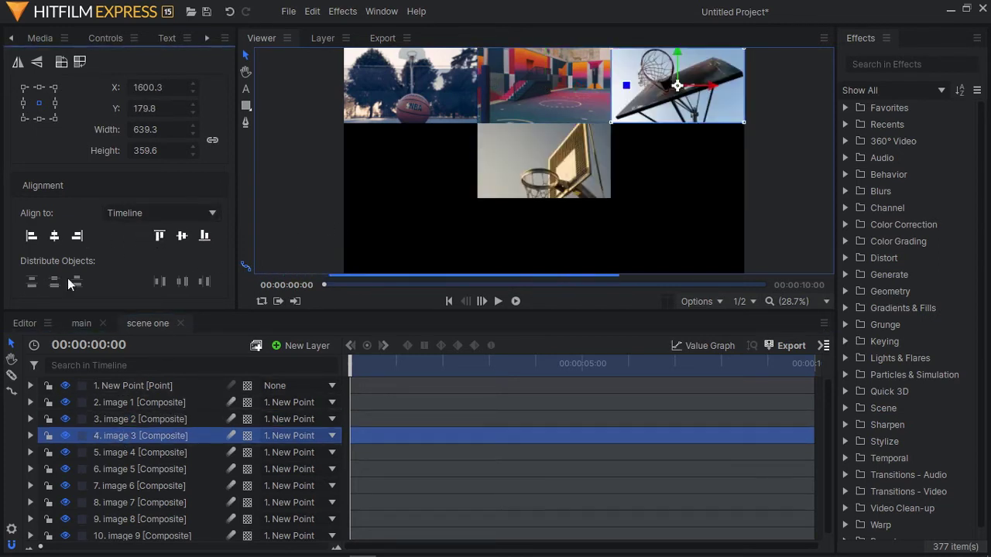
Align the image 4 layer to the frame's left edge in the middle row and select the image 5 layer
left_click(109, 453)
left_click(31, 236)
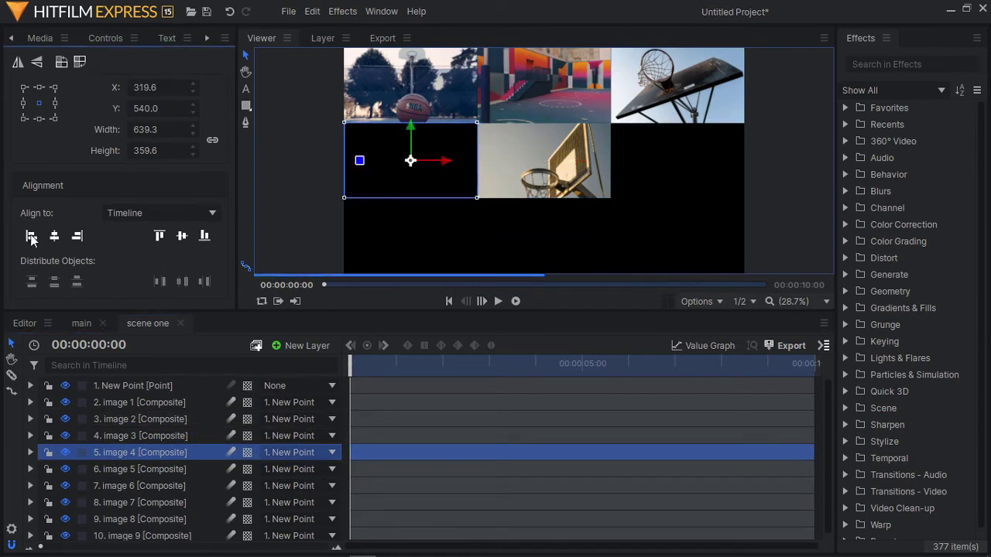
left_click(144, 469)
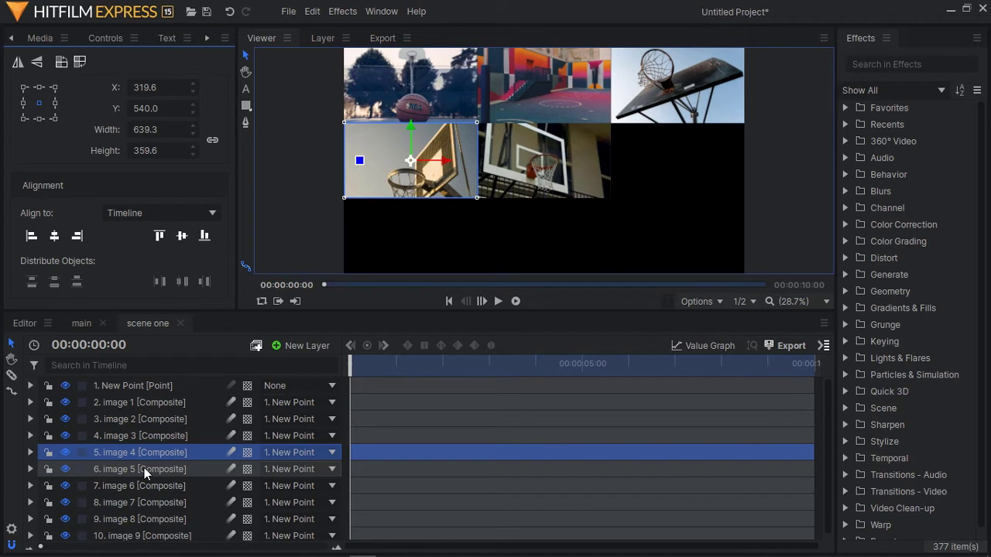
Centre the image 5 layer horizontally in the middle row and align the image 6 layer to the frame's right edge
left_click(77, 236)
left_click(54, 236)
left_click(140, 485)
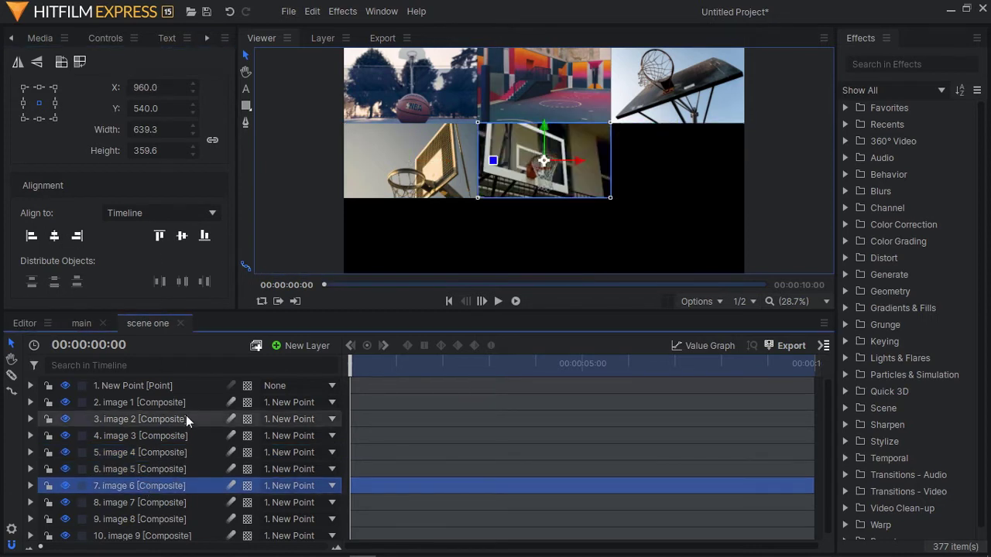
left_click(77, 236)
Fill the grid's bottom row in scene one by aligning image 7 left, image 8 centred and image 9 right along the frame's bottom edge
left_click(126, 503)
left_click(32, 236)
left_click(157, 518)
left_click(55, 240)
left_click(204, 237)
left_click(143, 535)
left_click(77, 236)
left_click(205, 236)
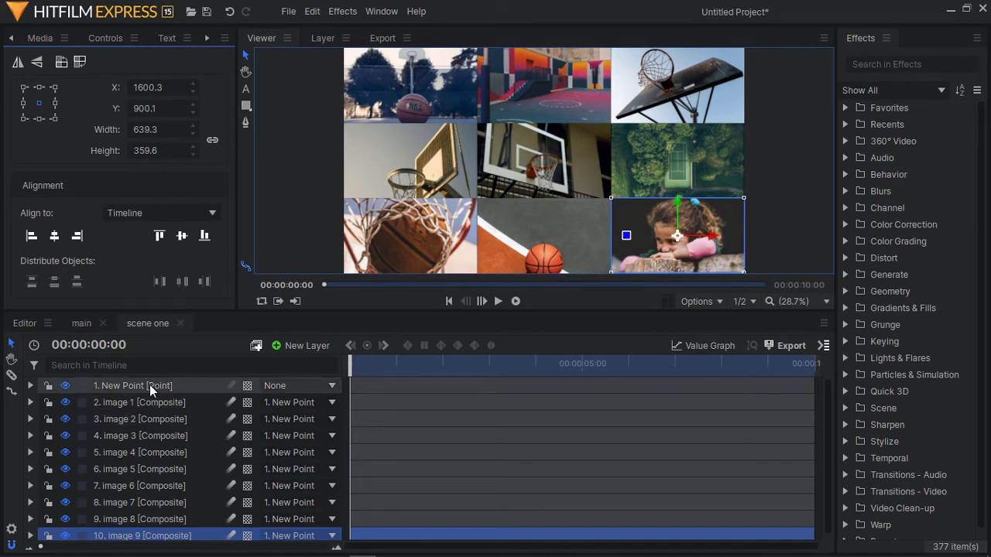
Close the scene one composite and hide the scene one layer in the main composite
left_click(180, 322)
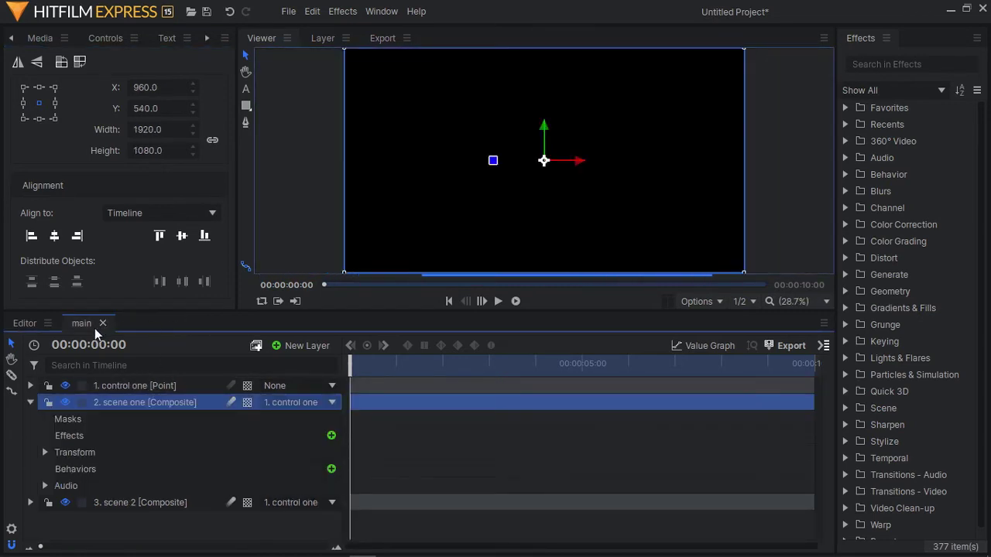
left_click(30, 402)
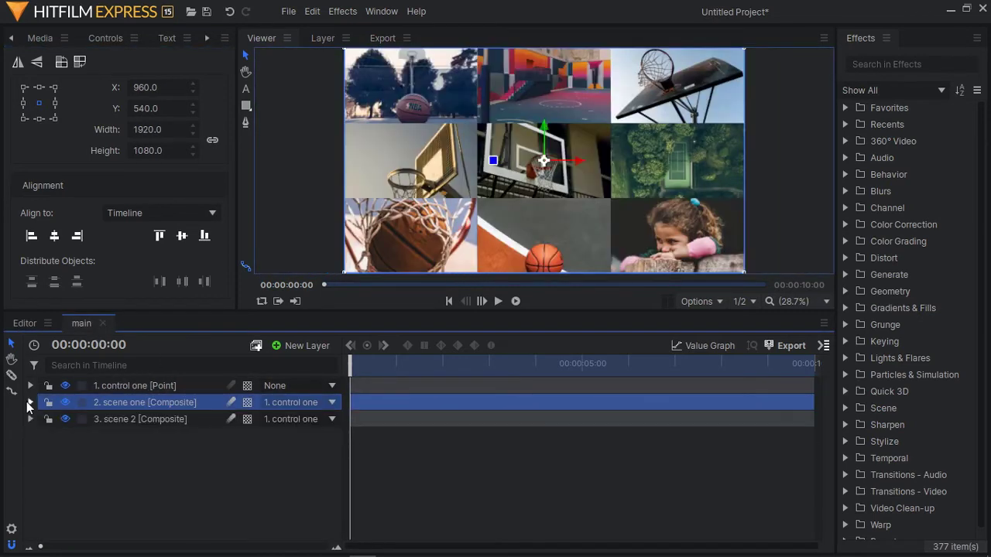
left_click(141, 422)
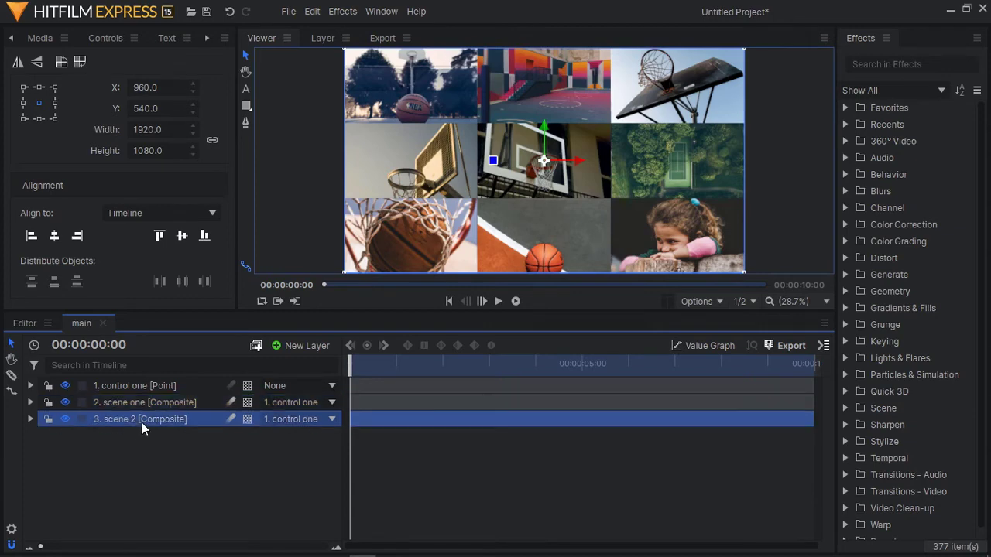
left_click(50, 400)
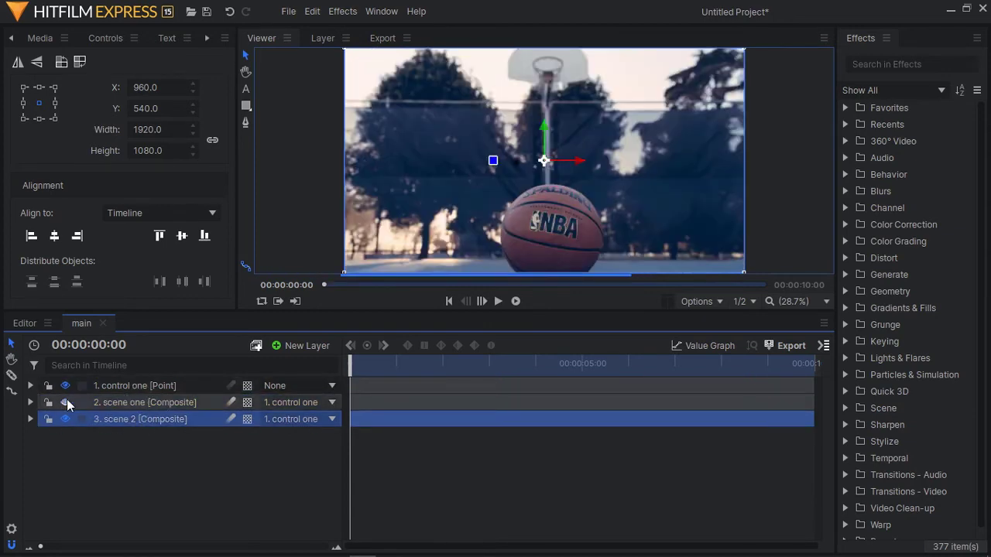
Open the scene 2 composite and add a new point layer above its images
double_click(142, 417)
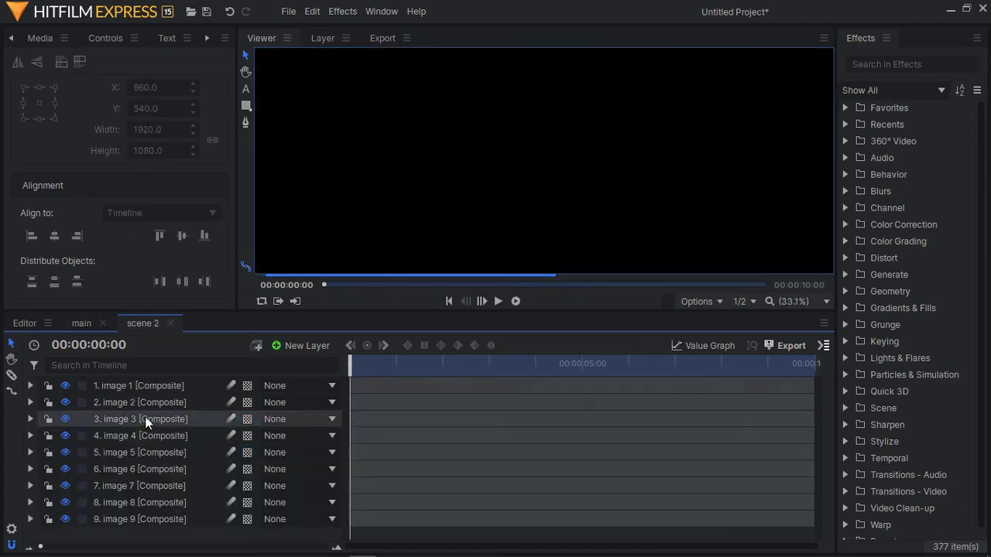
left_click(306, 345)
left_click(300, 443)
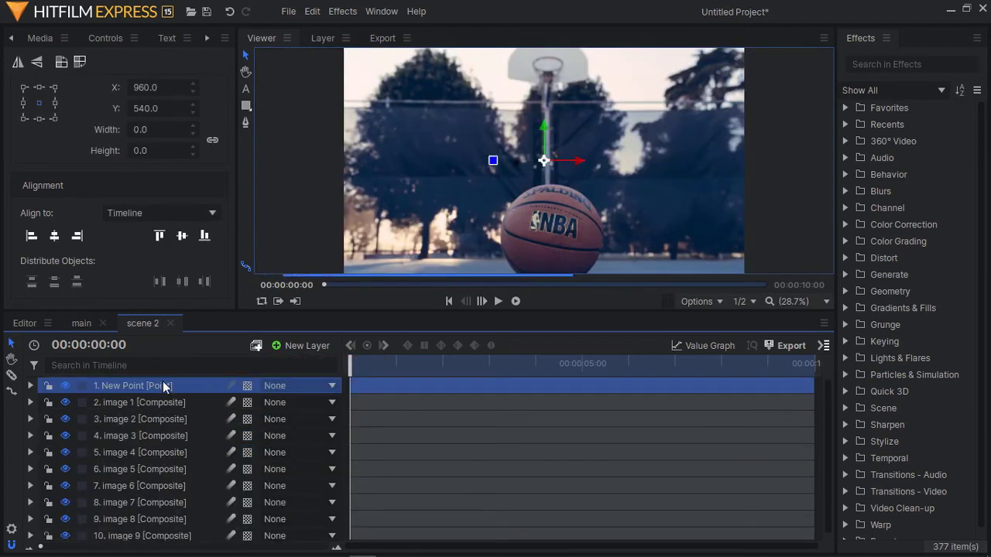
Parent all nine image layers in scene 2 to the New Point layer
left_click(147, 404)
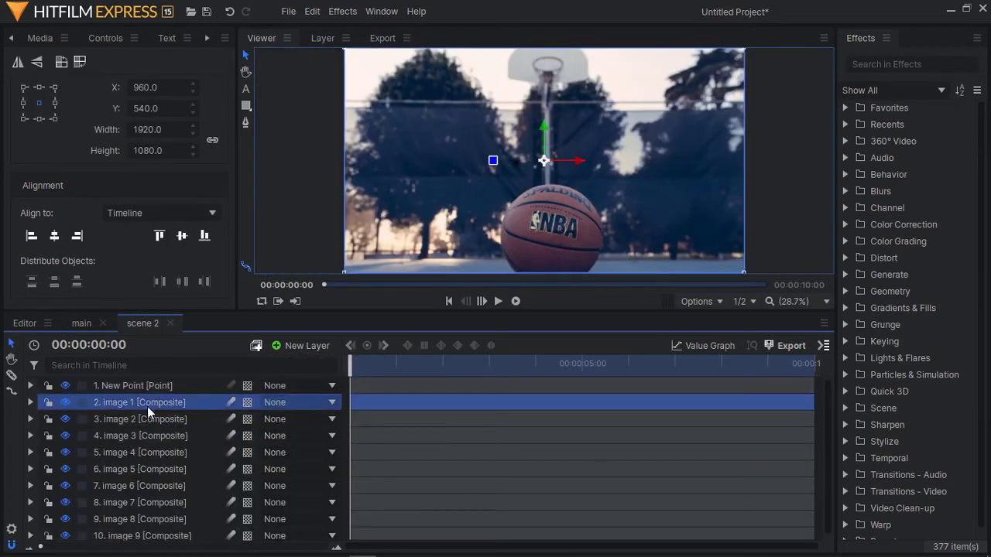
left_click(147, 537, "shift")
left_click(309, 402)
left_click(293, 222)
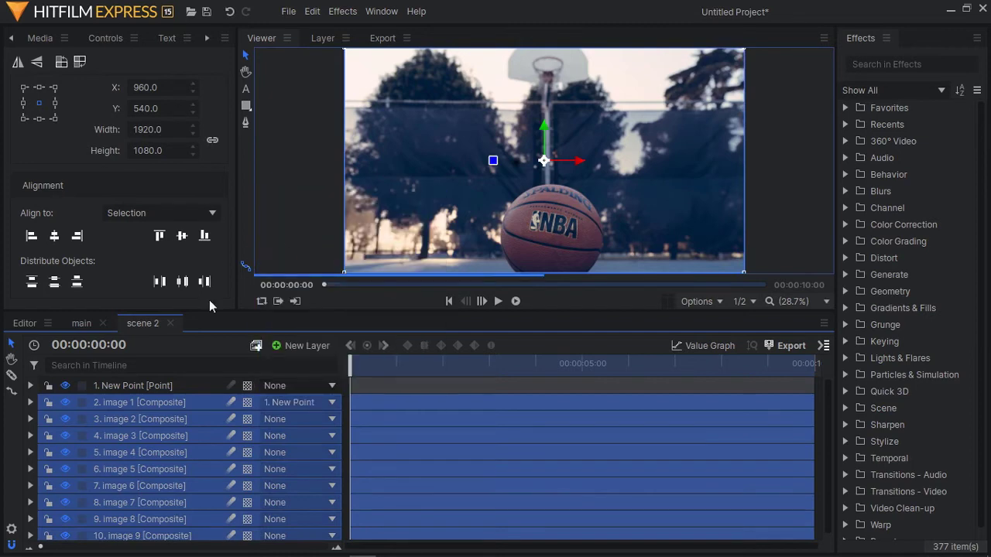
Set the New Point layer's scale to 33.3% in scene 2 and collapse its properties
left_click(135, 387)
left_click(31, 386)
left_click(45, 402)
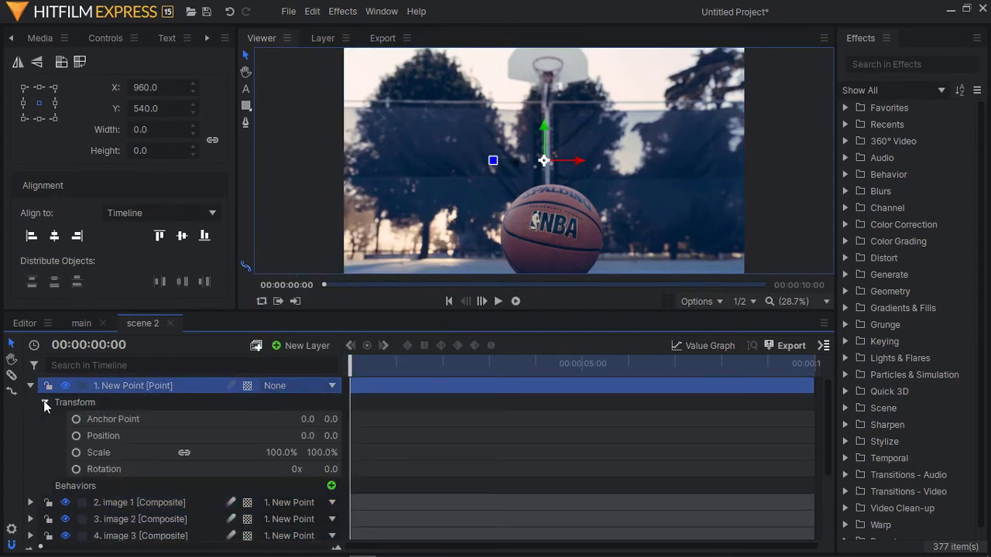
left_click(272, 451)
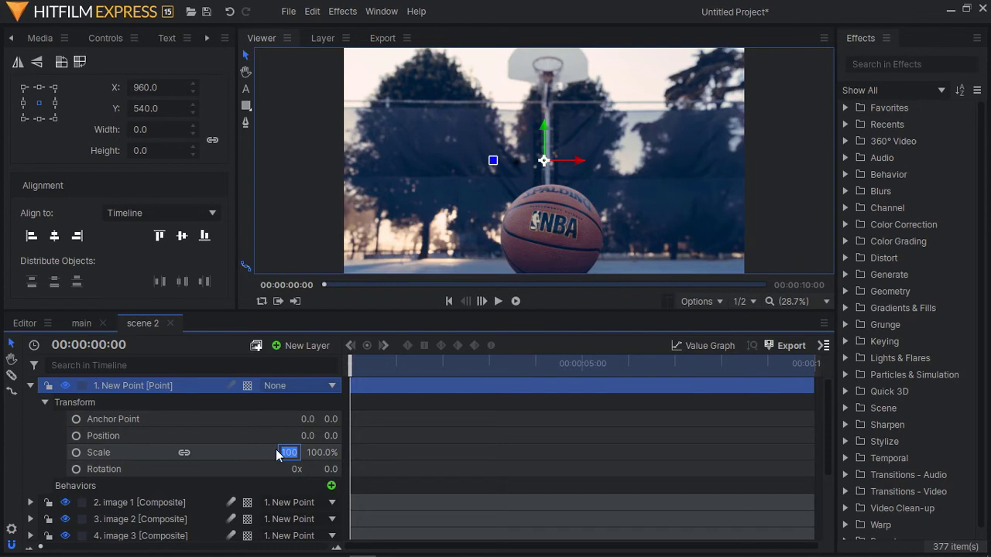
key("Return")
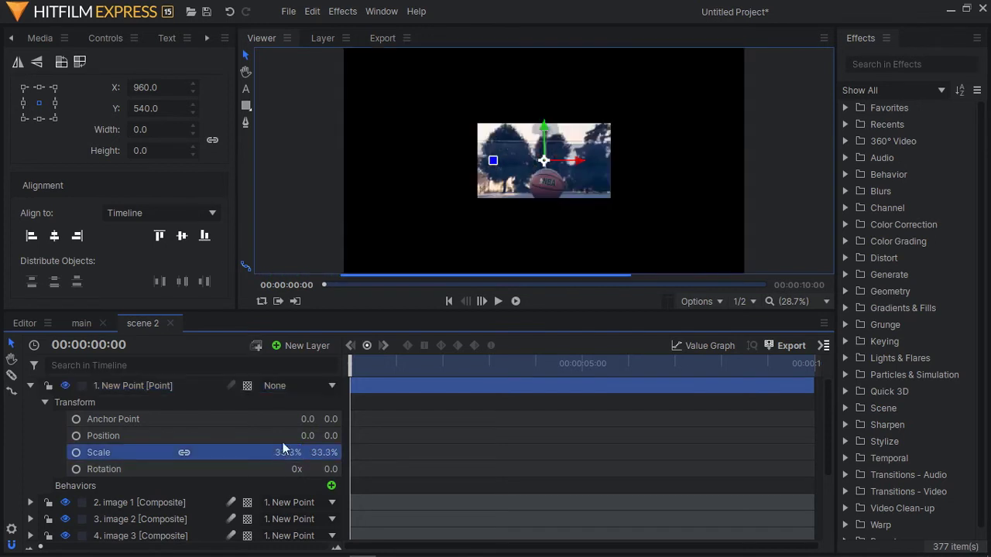
left_click(31, 386)
Fill scene 2's top row by aligning image 1 left, image 2 centred and image 3 right along the frame's top edge
left_click(134, 402)
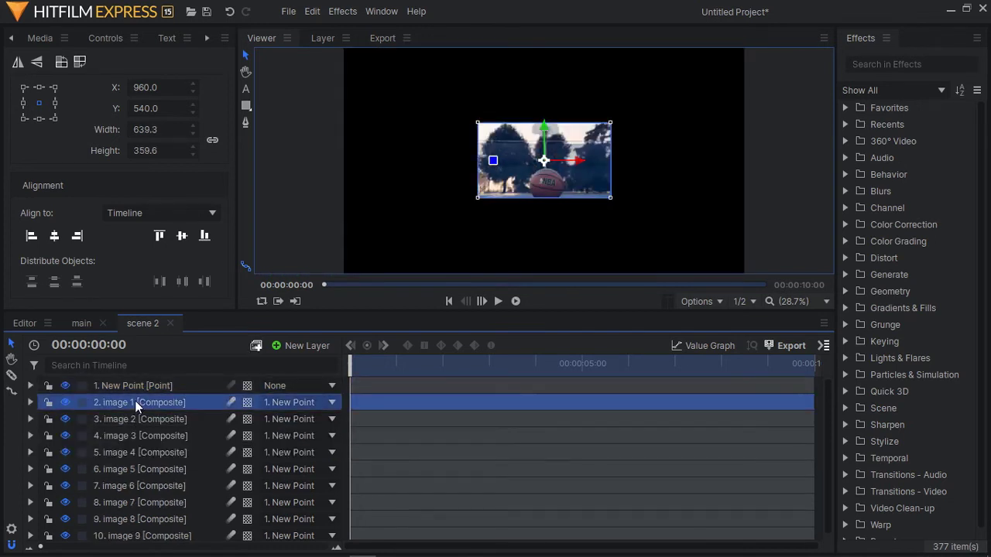
left_click(31, 237)
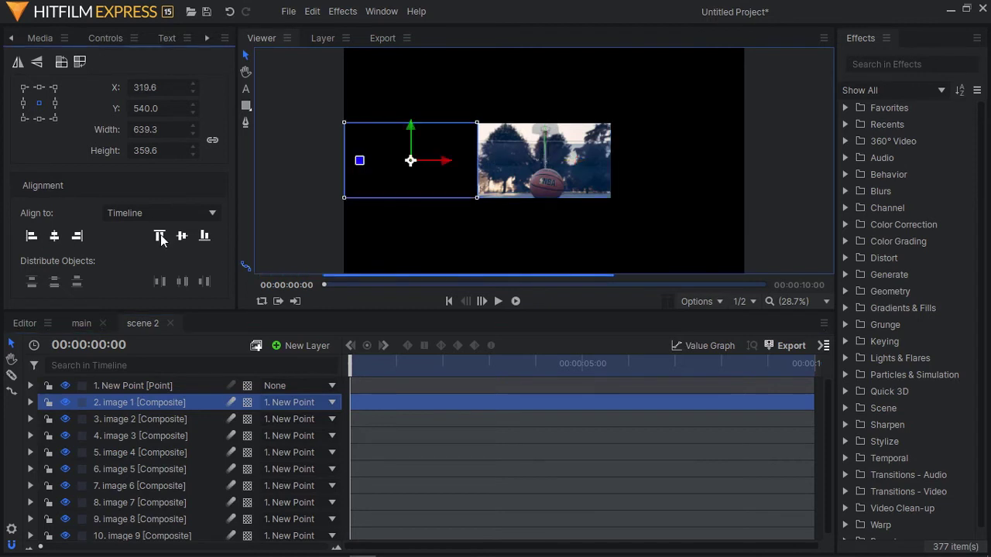
left_click(159, 236)
left_click(133, 419)
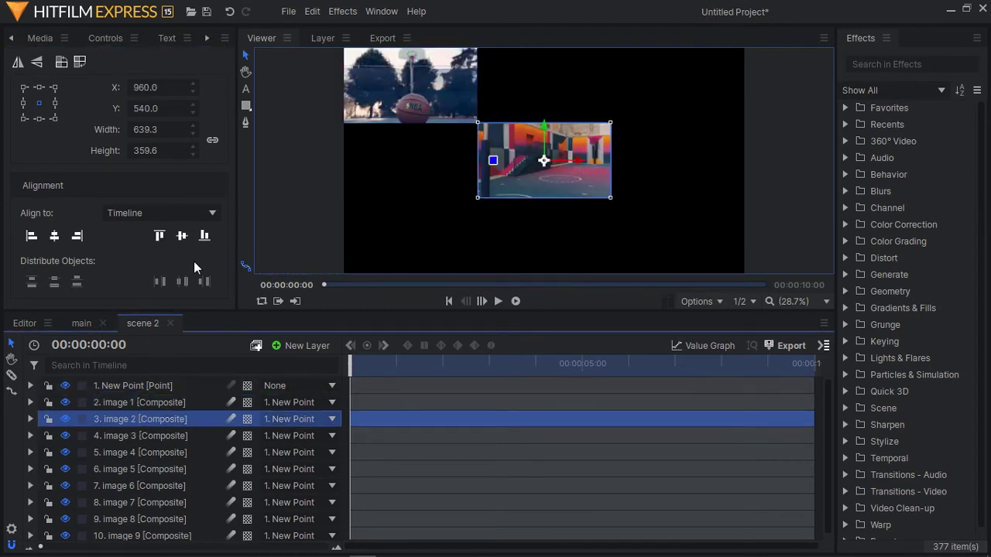
left_click(159, 235)
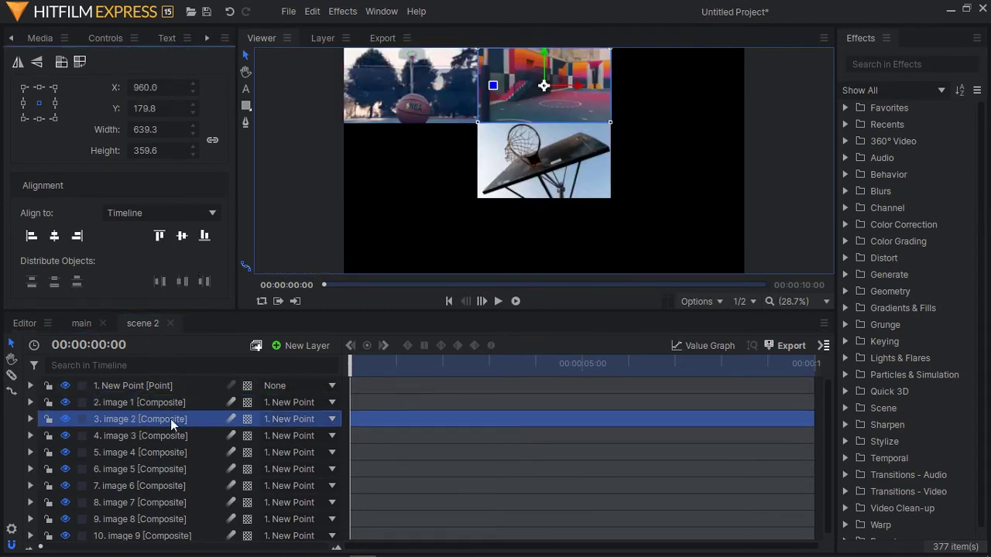
left_click(139, 436)
left_click(77, 236)
left_click(159, 235)
Arrange scene 2's middle row by aligning image 4 to the frame's left edge and image 6 to its right edge, leaving image 5 centred
left_click(139, 452)
left_click(31, 236)
left_click(135, 469)
left_click(134, 486)
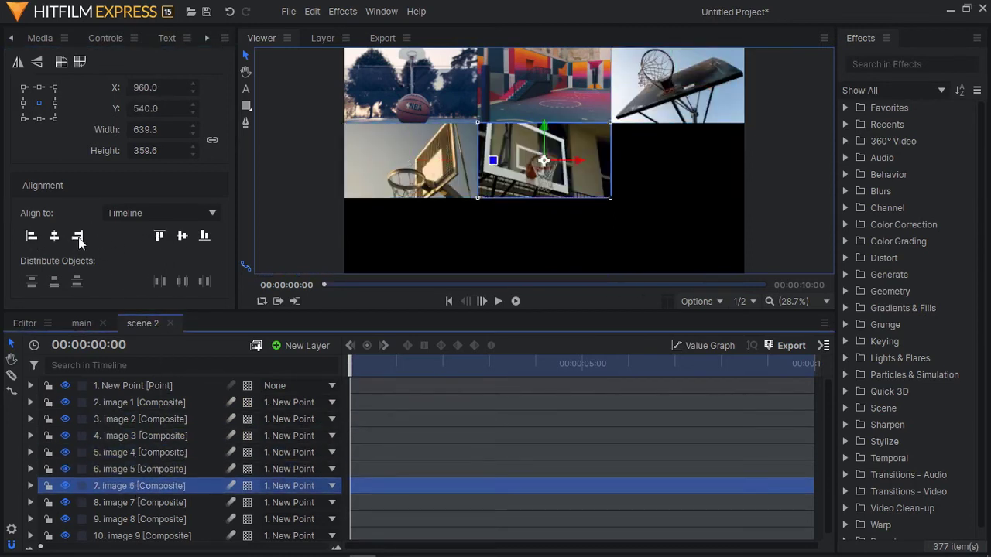
left_click(77, 236)
Fill scene 2's bottom row by aligning image 7 left, image 8 centred and image 9 right along the frame's bottom edge
left_click(133, 501)
left_click(205, 236)
left_click(31, 237)
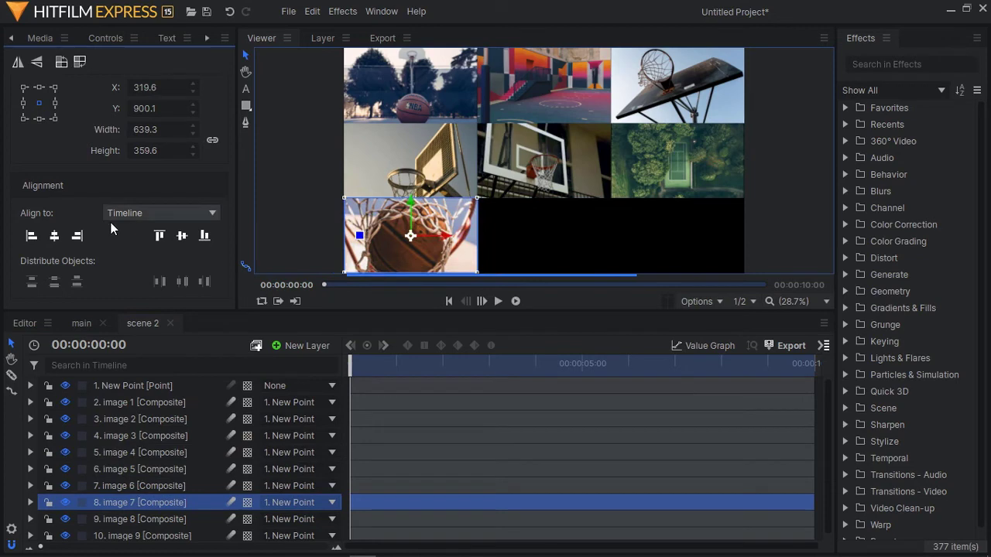
left_click(139, 519)
left_click(204, 235)
left_click(140, 535)
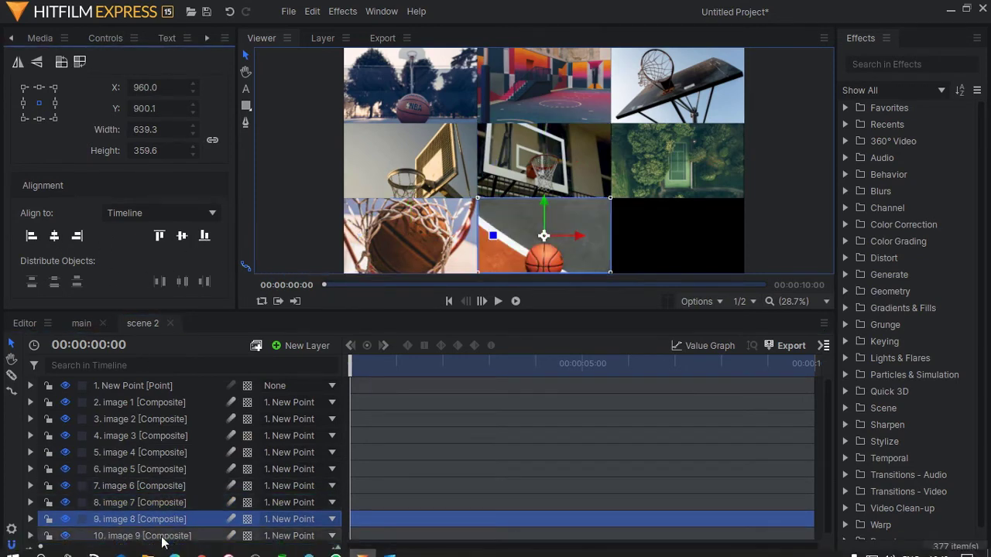
left_click(76, 236)
left_click(205, 241)
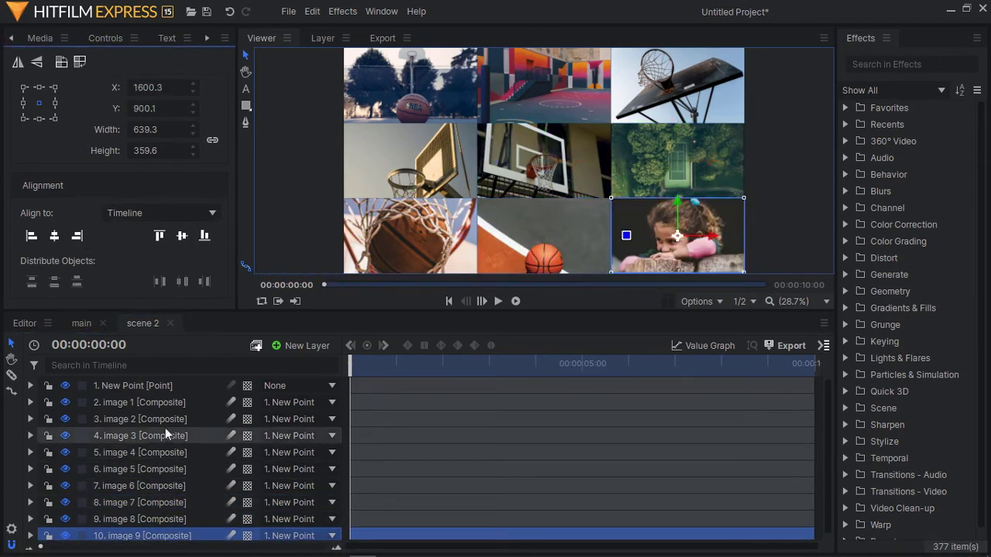
Close the scene 2 composite, then collapse and deselect its layer in the main composite
left_click(171, 323)
left_click(30, 419)
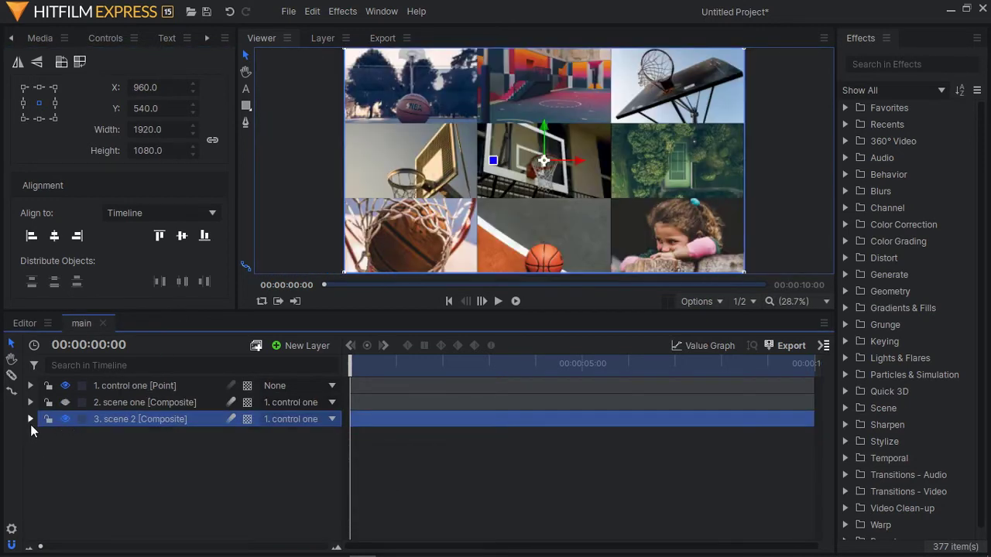
left_click(138, 452)
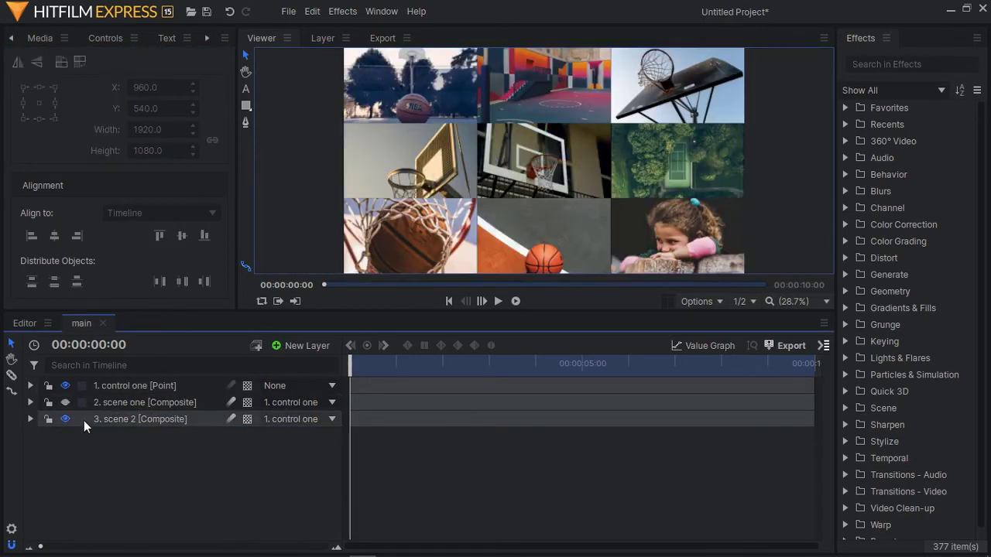
Make the scene one layer visible again and move the playhead to 00:00:05:00 in the main composite
left_click(111, 418)
left_click(118, 403)
left_click(122, 444)
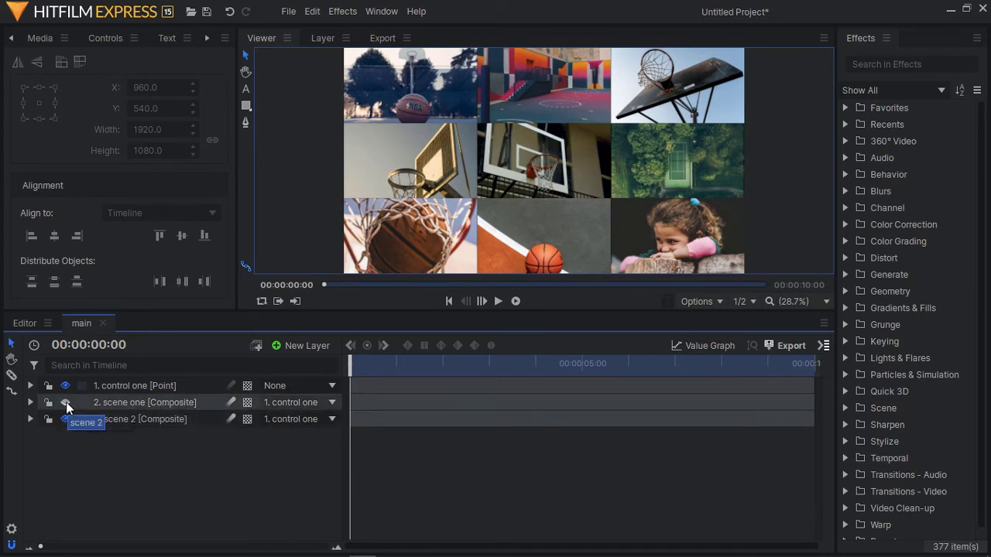
left_click(131, 384)
left_click(30, 386)
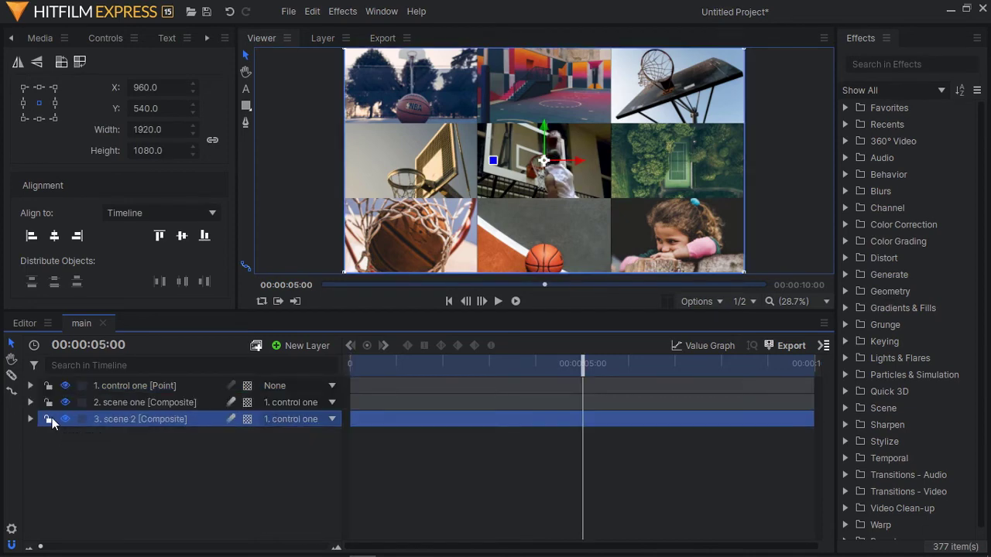
Set the scene 2 layer's horizontal position to 1920 so it sits directly beside scene one, and collapse its properties
left_click(30, 419)
left_click(44, 466)
scroll(127, 468, "down", 3)
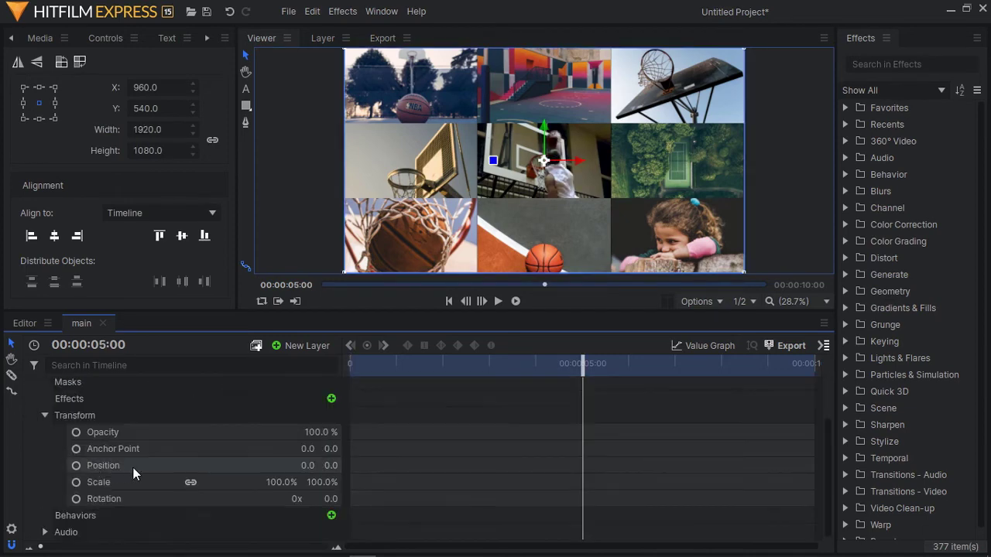
left_click(147, 468)
left_click_drag(304, 467, 651, 467)
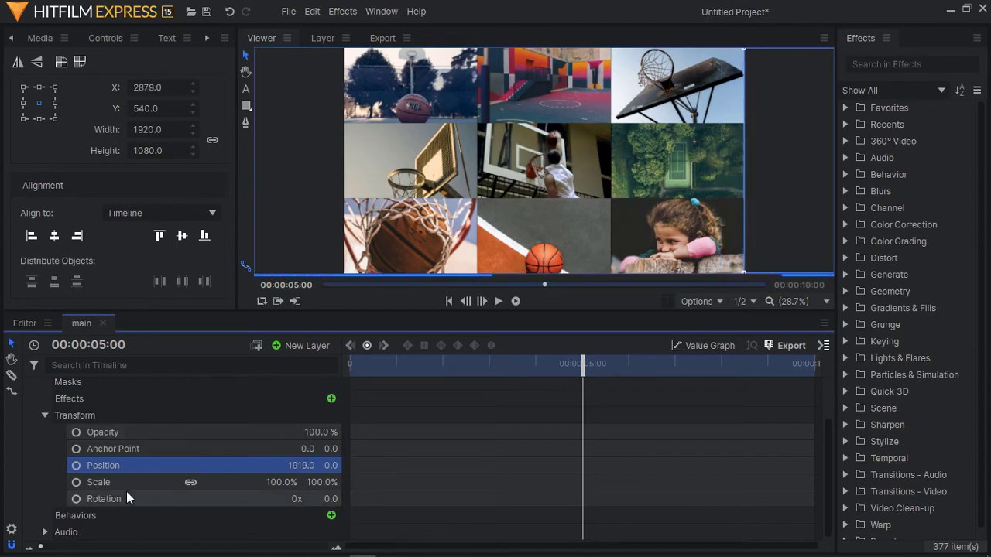
left_click(305, 466)
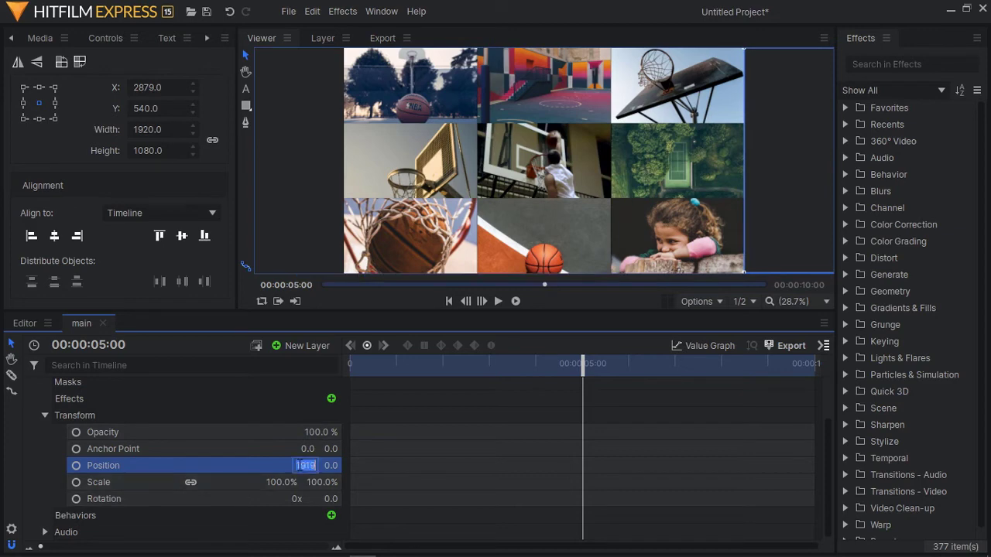
type("19")
key("Return")
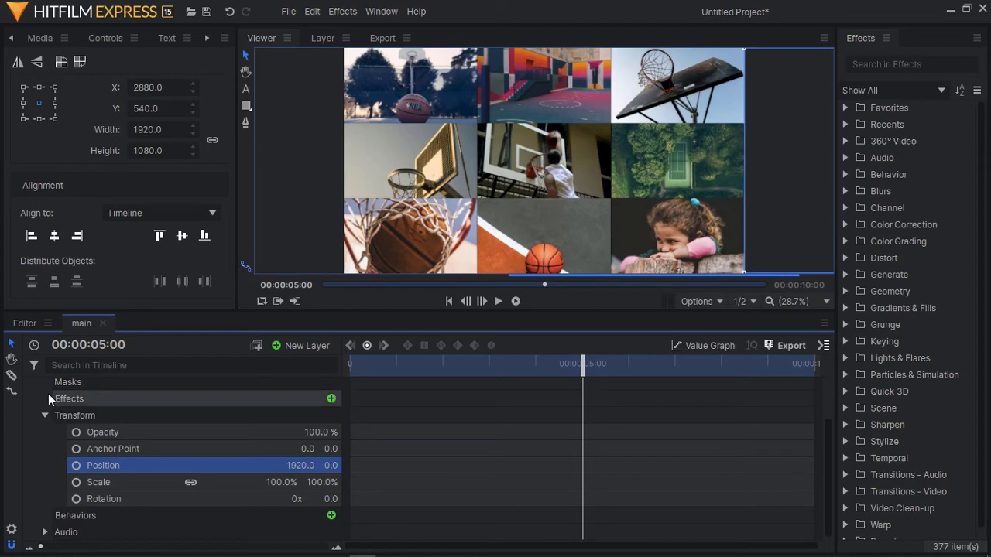
scroll(42, 403, "up", 1)
left_click(32, 419)
left_click(178, 457)
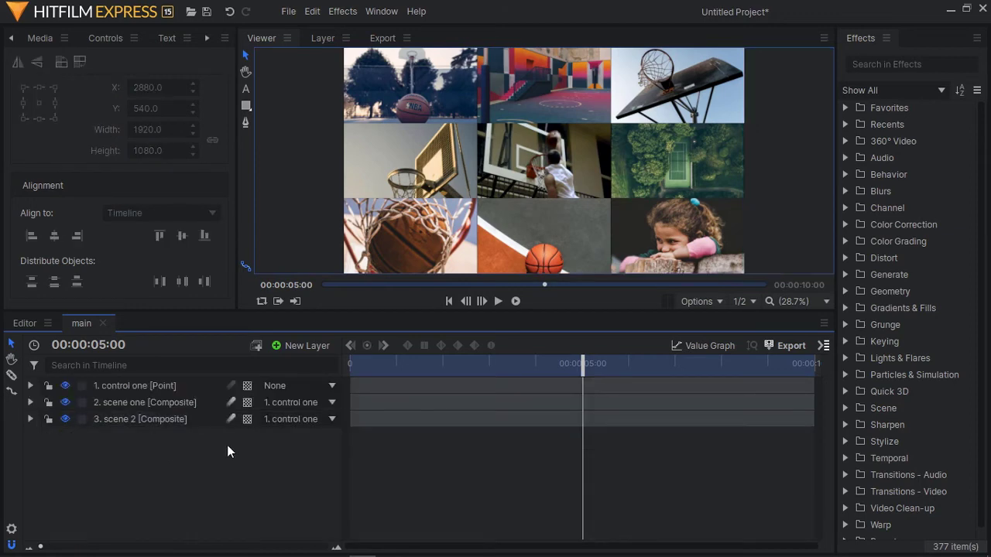
Return the playhead to the start and examine where the scene 2 layer sits relative to scene one
left_click_drag(419, 365, 350, 365)
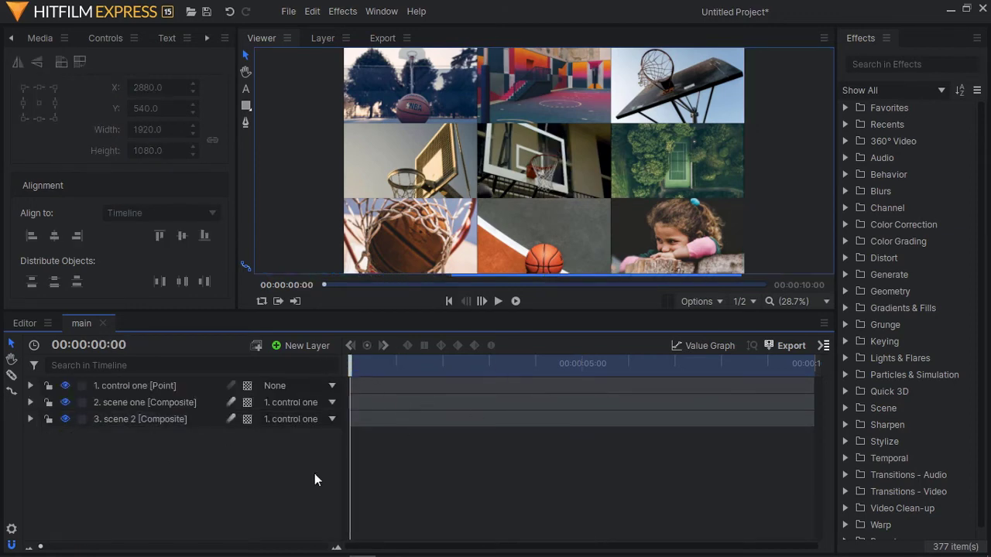
scroll(406, 153, "down", 4)
left_click(152, 422)
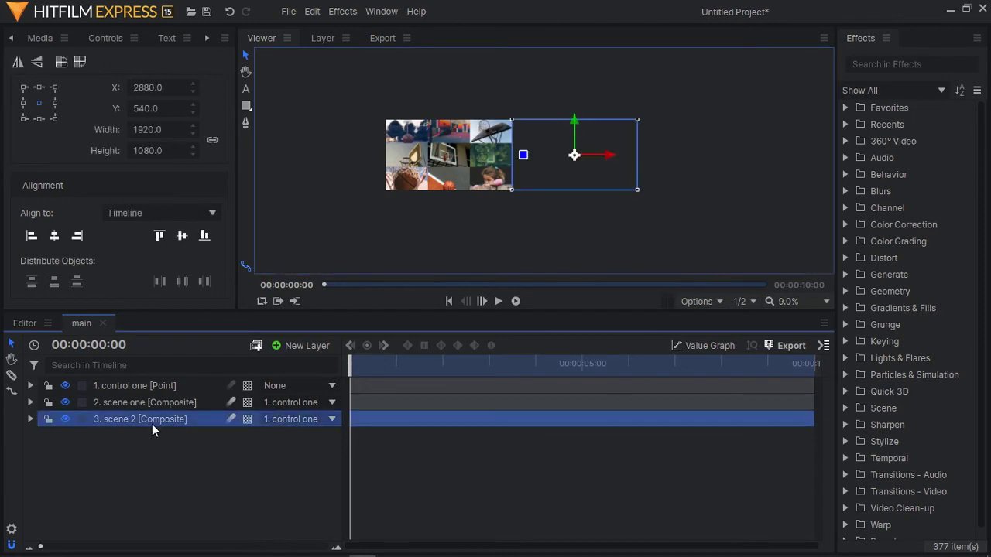
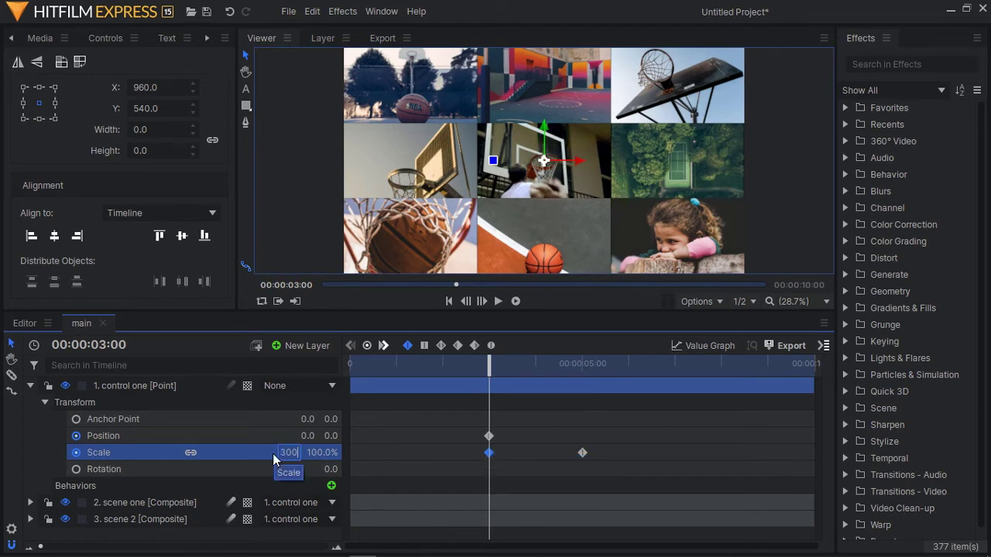
Set the control one point's scale to 300% at the 00:00:03:00 keyframe and scrub to about five seconds to preview the zoom-out
key("Return")
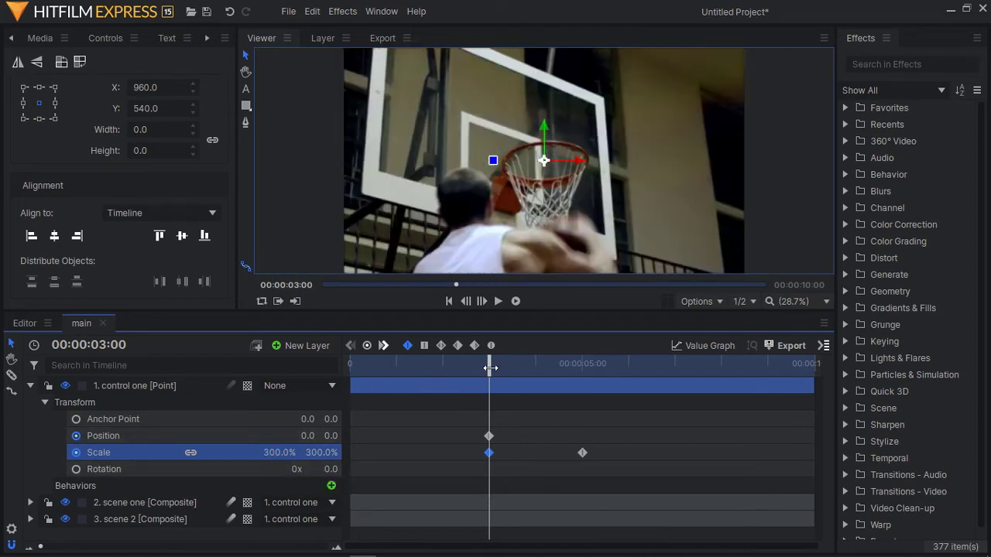
left_click_drag(488, 370, 583, 366)
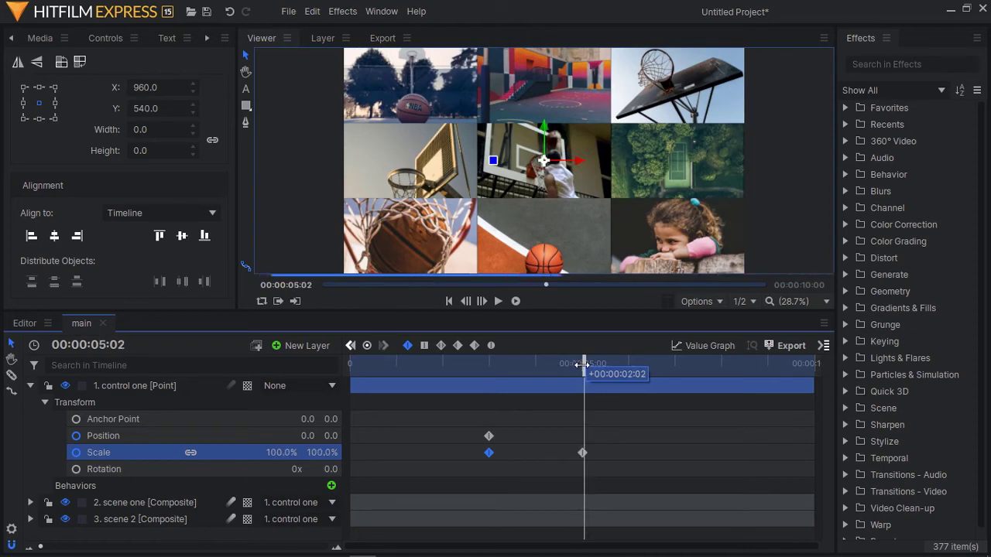
Convert control one's two scale keyframes to Bezier and stretch the curve handles so the zoom-out starts slowly and ends abruptly at 00:00:05:00
left_click(582, 453)
left_click_drag(602, 449, 482, 457)
left_click(491, 346)
left_click(697, 346)
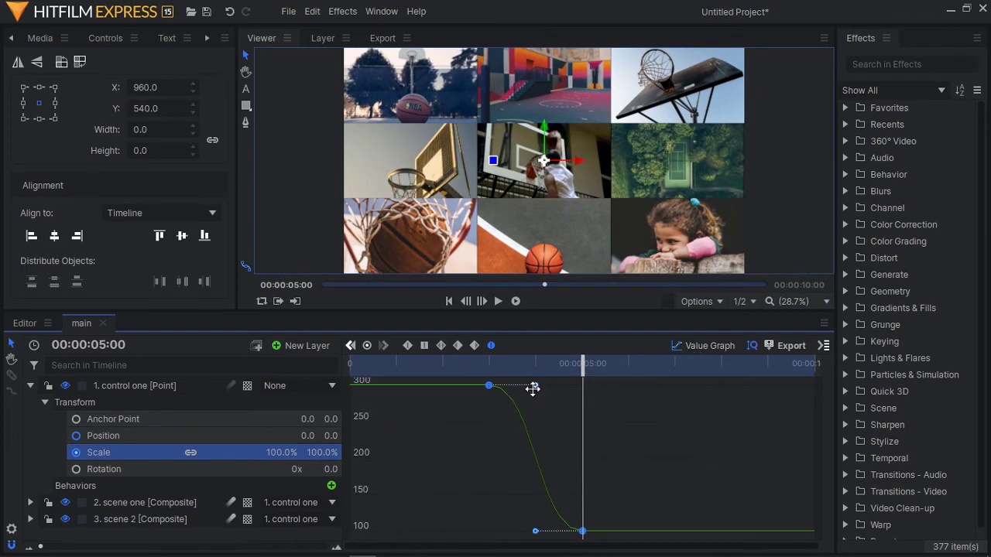
left_click_drag(534, 387, 601, 392)
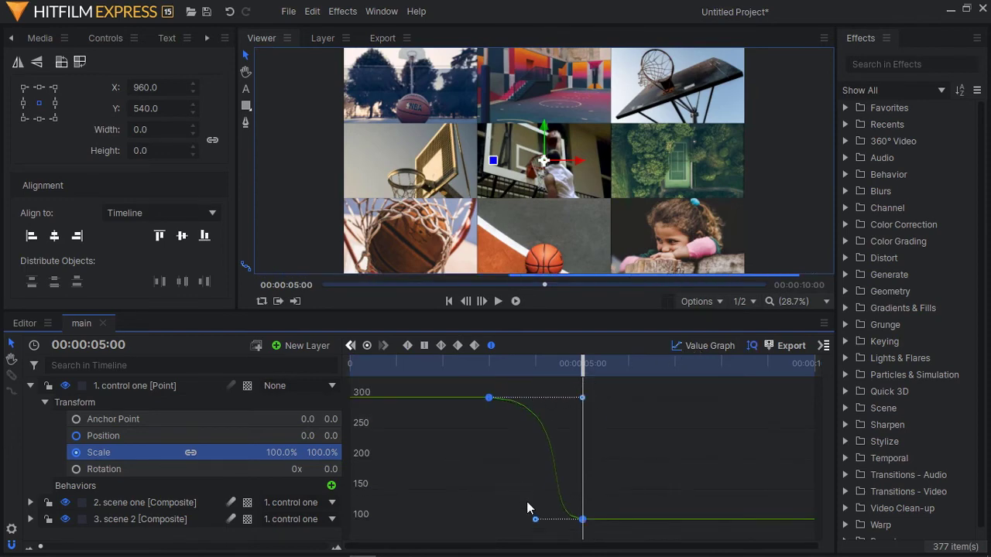
left_click_drag(535, 518, 553, 518)
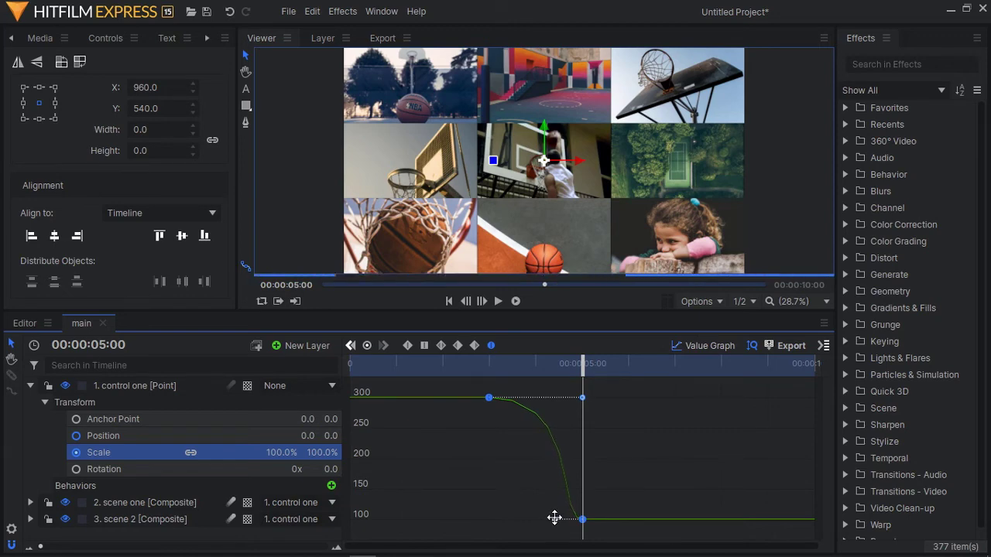
left_click(699, 354)
left_click(31, 386)
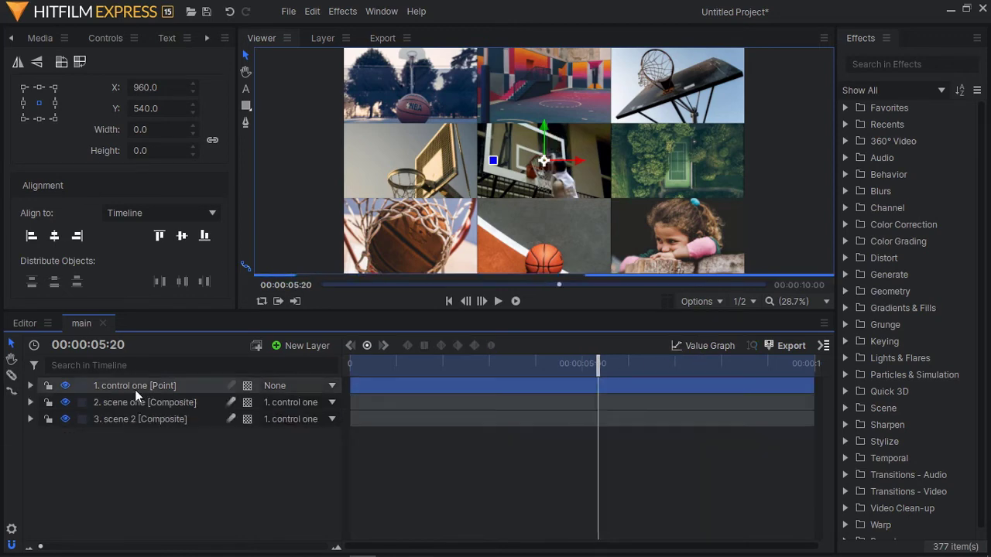
Keyframe the control one point's position at 00:00:05:00 and about 00:00:05:30, with the playhead left at 00:00:06:00
left_click(30, 386)
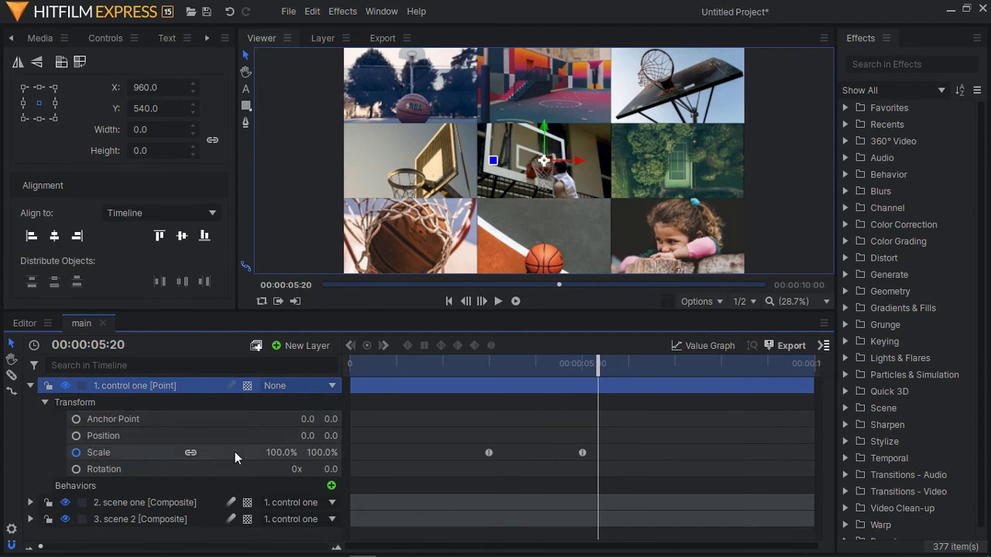
left_click(580, 454)
left_click_drag(594, 364, 628, 364)
left_click(173, 439)
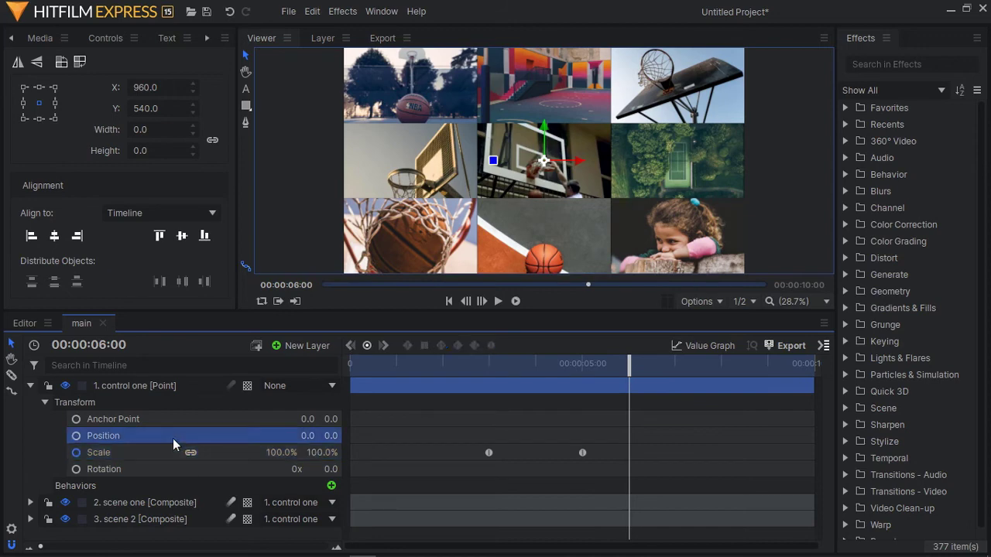
left_click(76, 438)
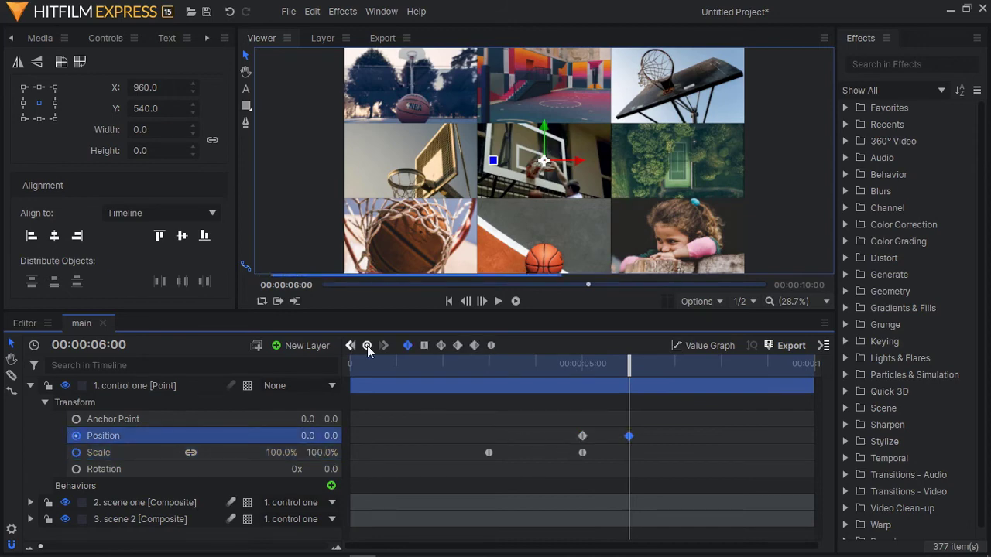
mouse_move(629, 364)
left_mouse_down()
mouse_move(619, 364)
mouse_move(641, 364)
mouse_move(628, 364)
left_mouse_up()
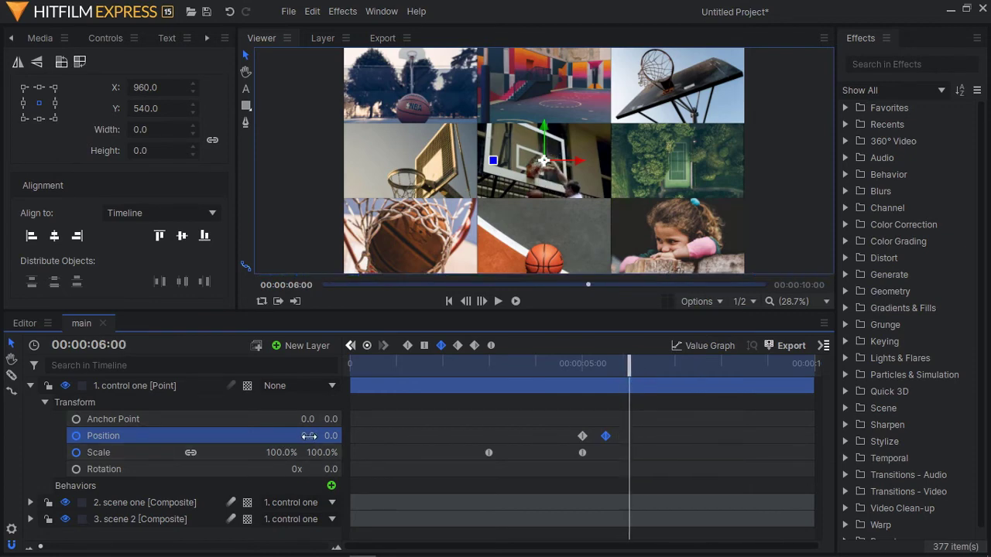
Set control one's horizontal position to -1920 at 00:00:06:00 and apply smooth interpolation to the last two position keyframes
scroll(406, 183, "down", 4)
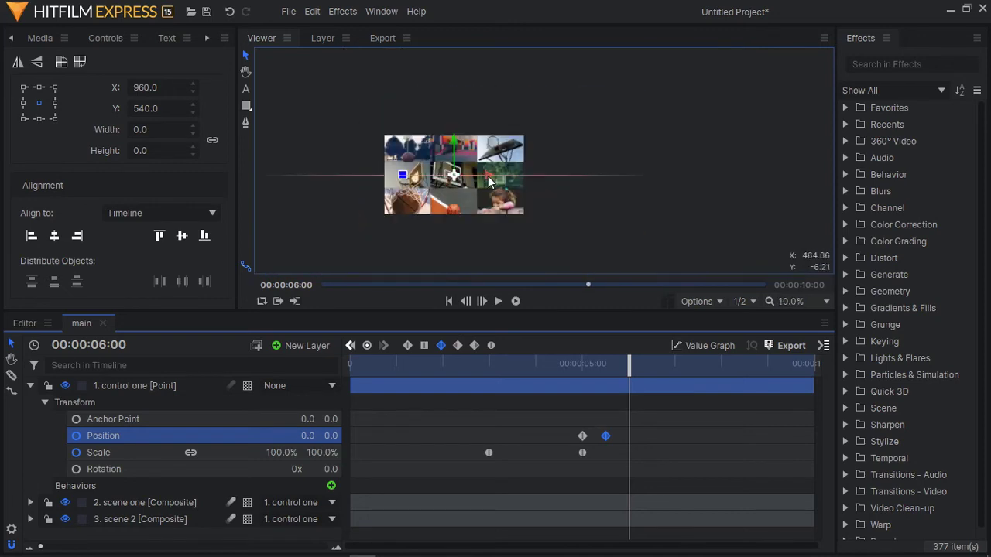
left_click_drag(483, 176, 342, 177)
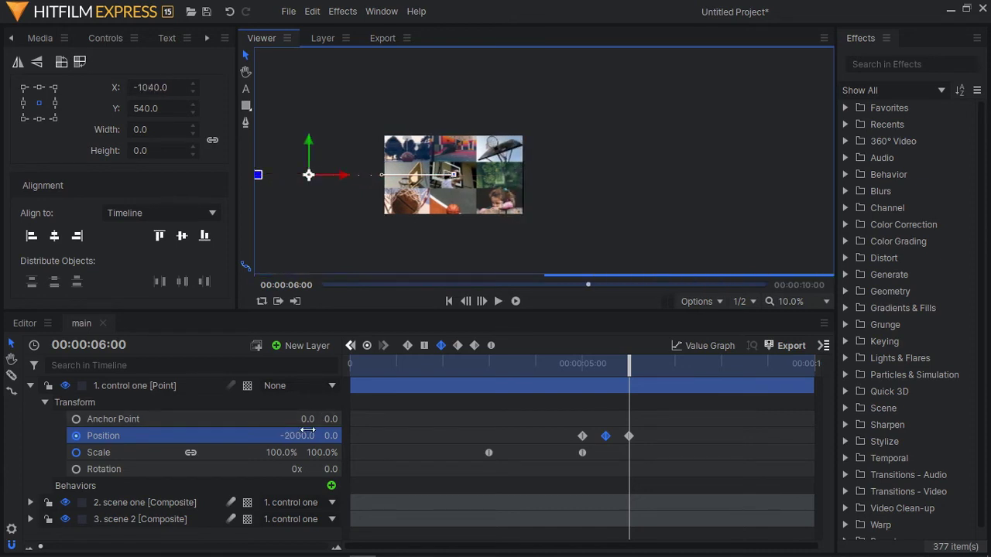
left_click(289, 436)
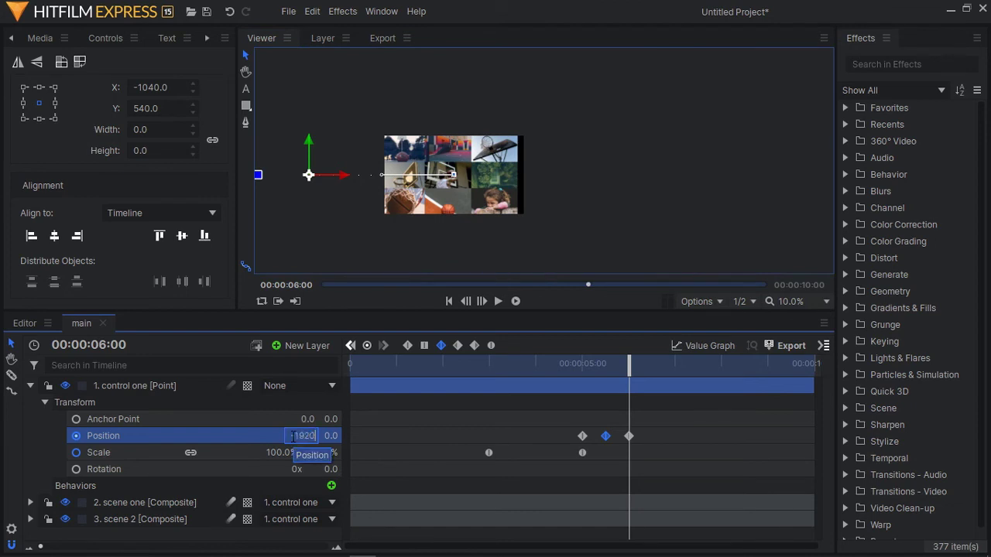
type("-1920")
key("Return")
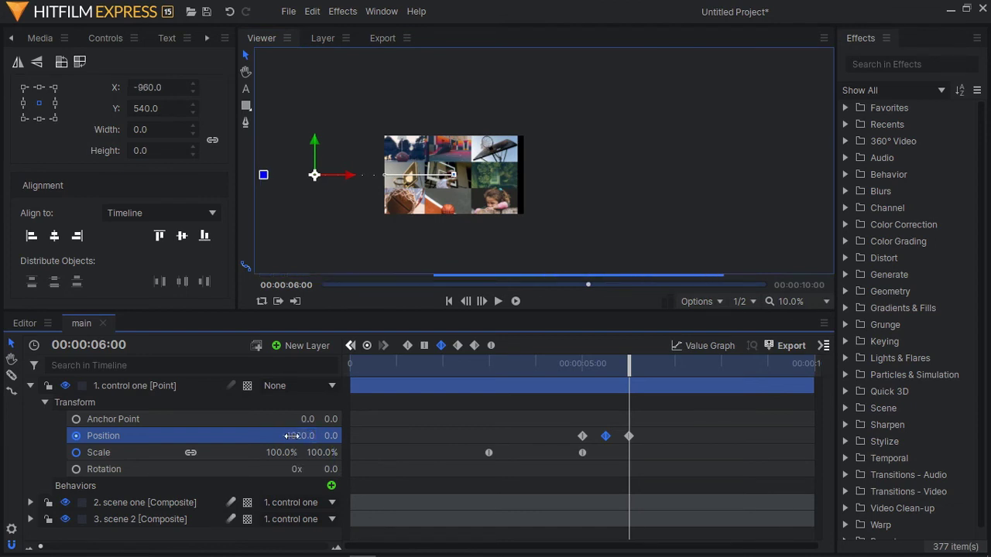
left_click_drag(647, 431, 603, 445)
left_click(438, 346)
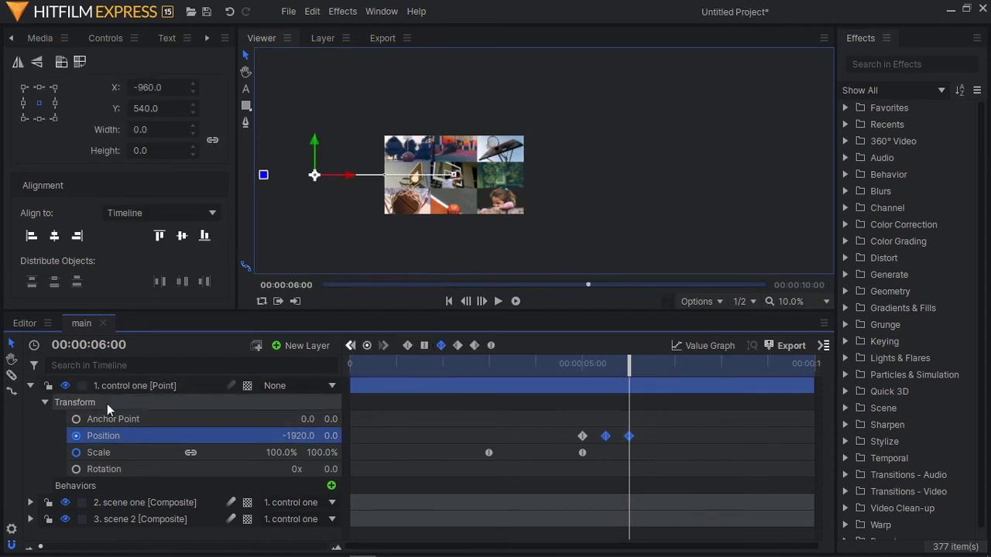
left_click(30, 386)
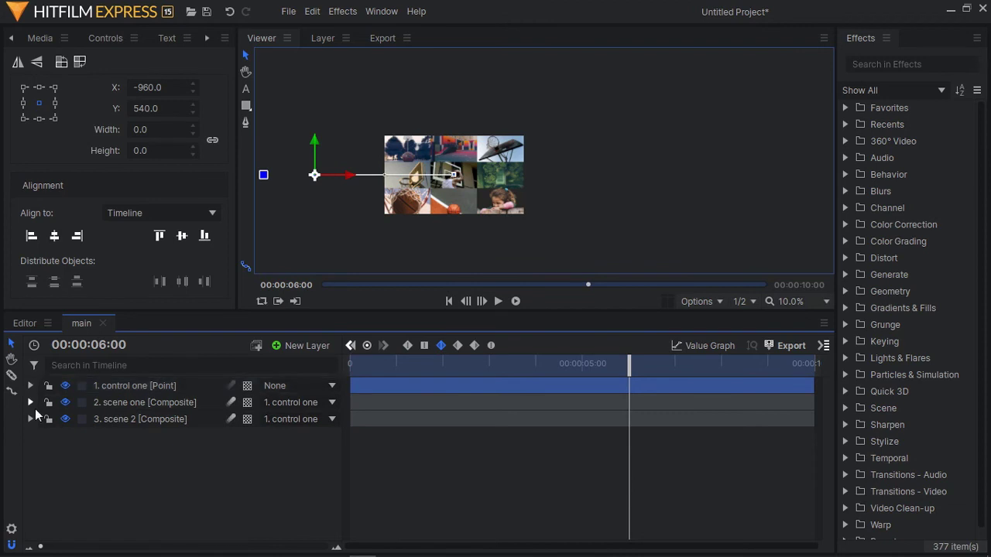
Open the scene 2 composite and add position and scale keyframes to its New Point layer at 00:00:06:00
left_click(116, 419)
left_click(30, 419)
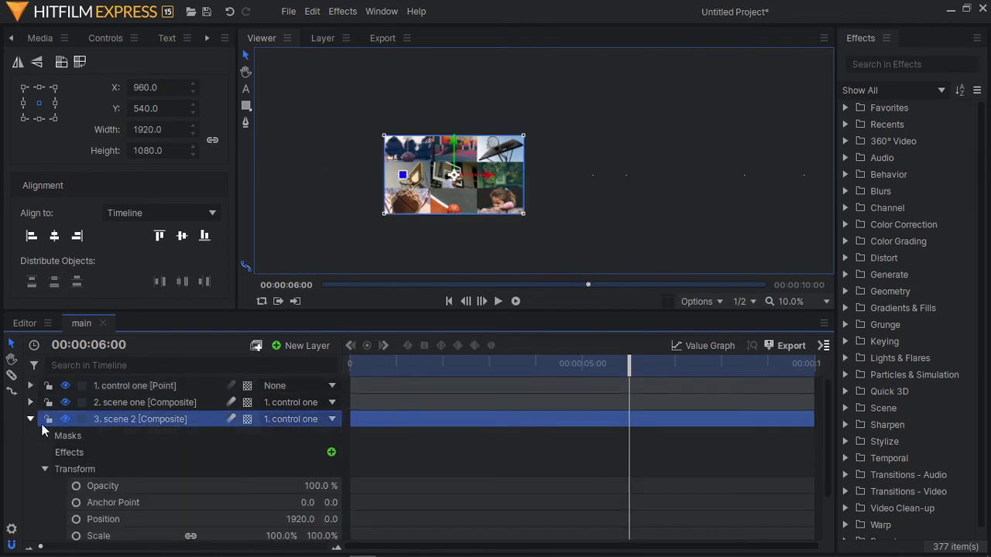
double_click(119, 418)
left_click(140, 385)
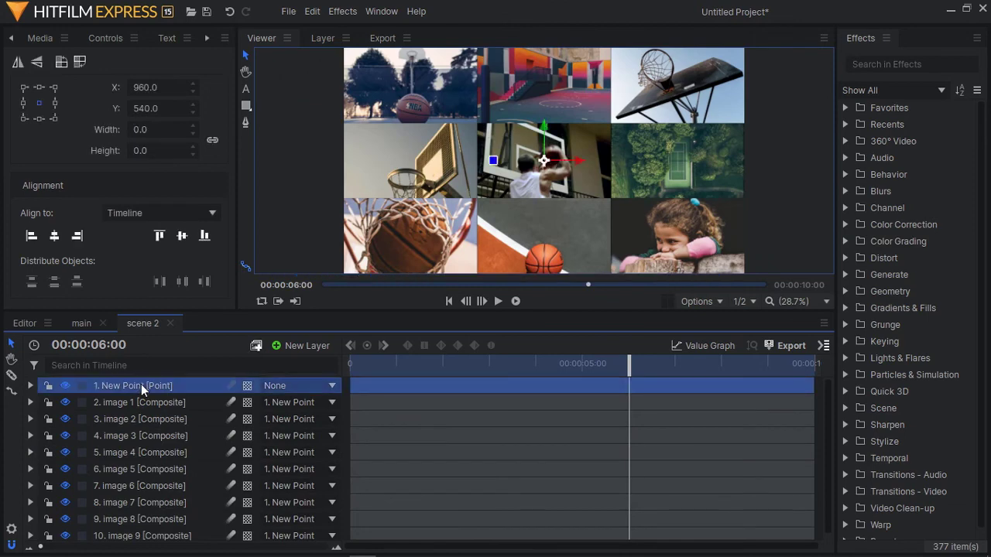
left_click(30, 386)
left_click(44, 403)
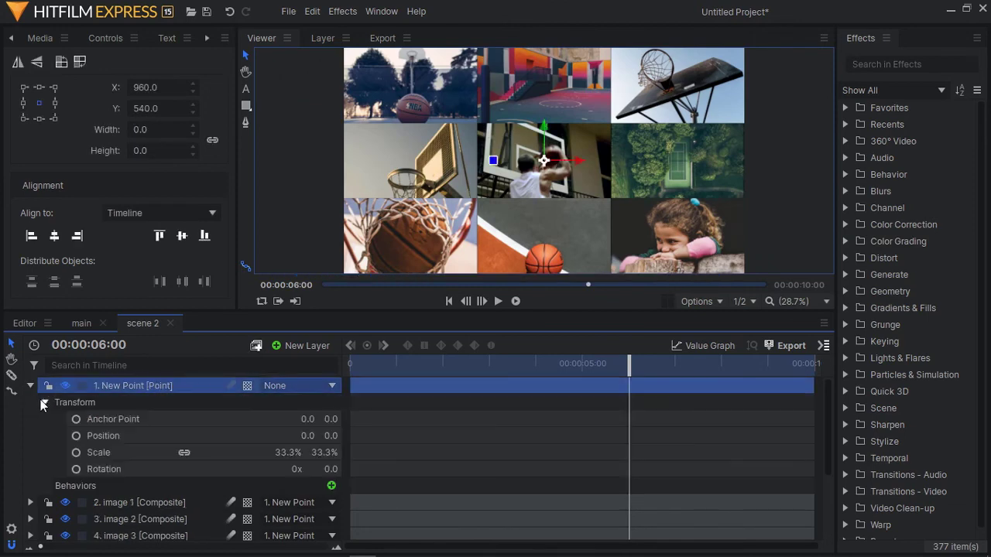
left_click(135, 436)
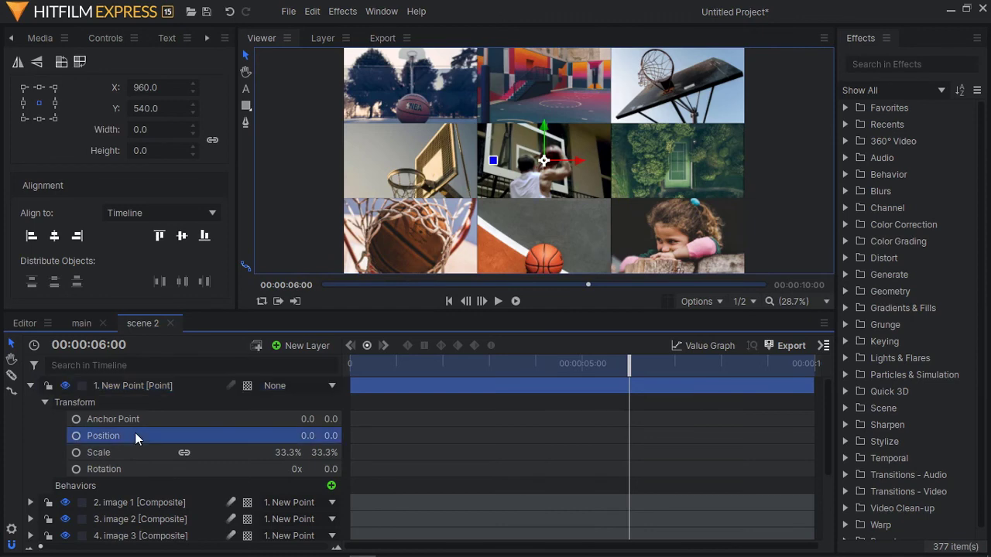
left_click(76, 436)
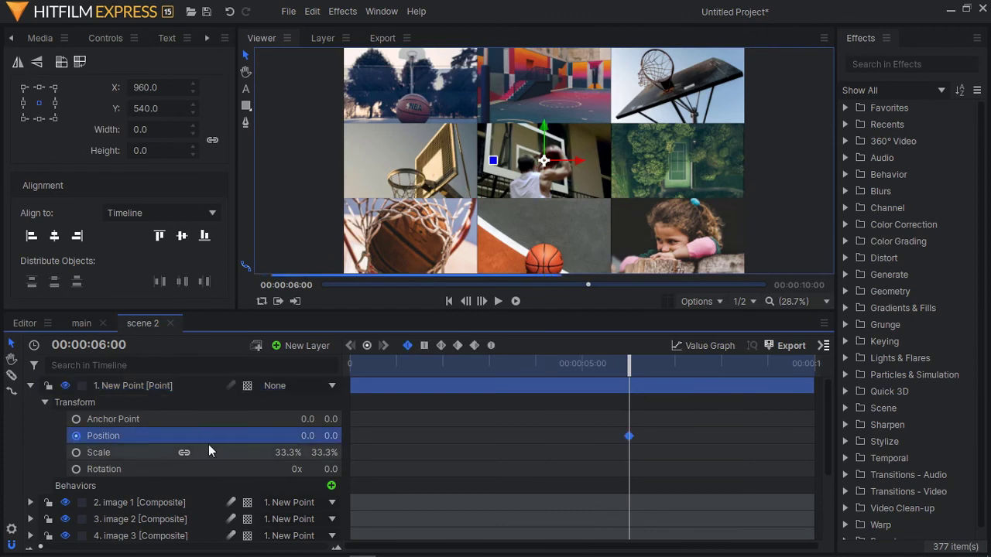
left_click(75, 453)
Set New Point's scale to 100% at 00:00:08:00 and convert both scale keyframes to Bezier
left_click_drag(631, 367, 723, 371)
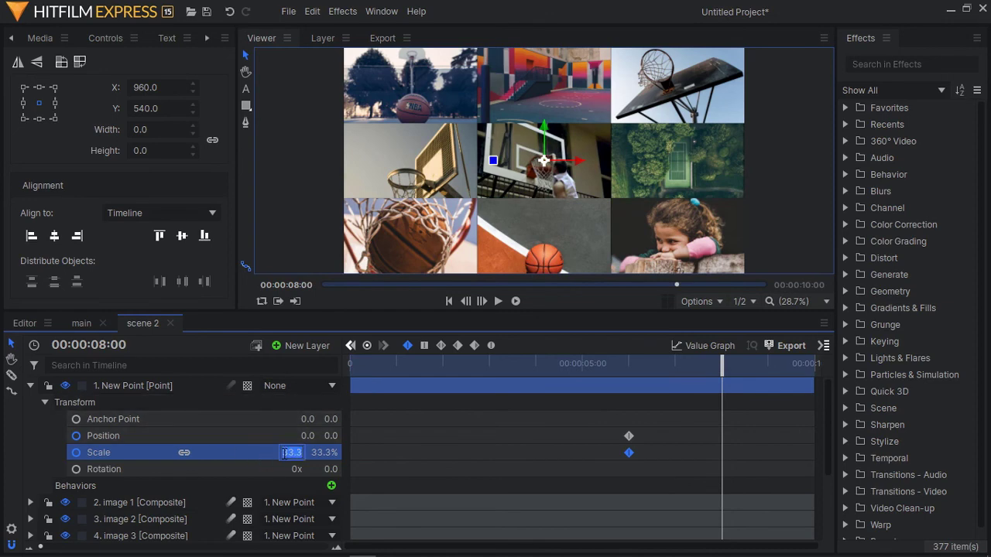
key("Return")
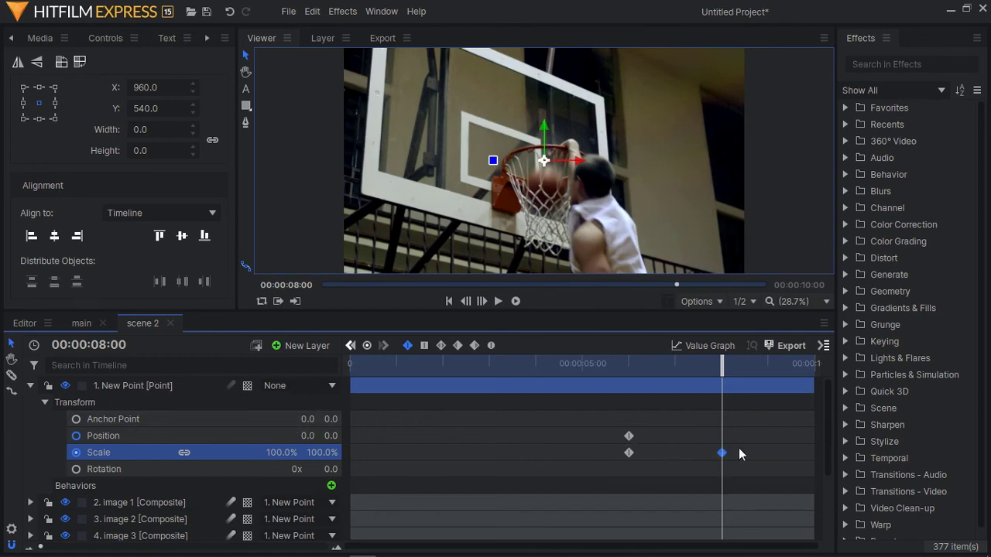
left_click(492, 346)
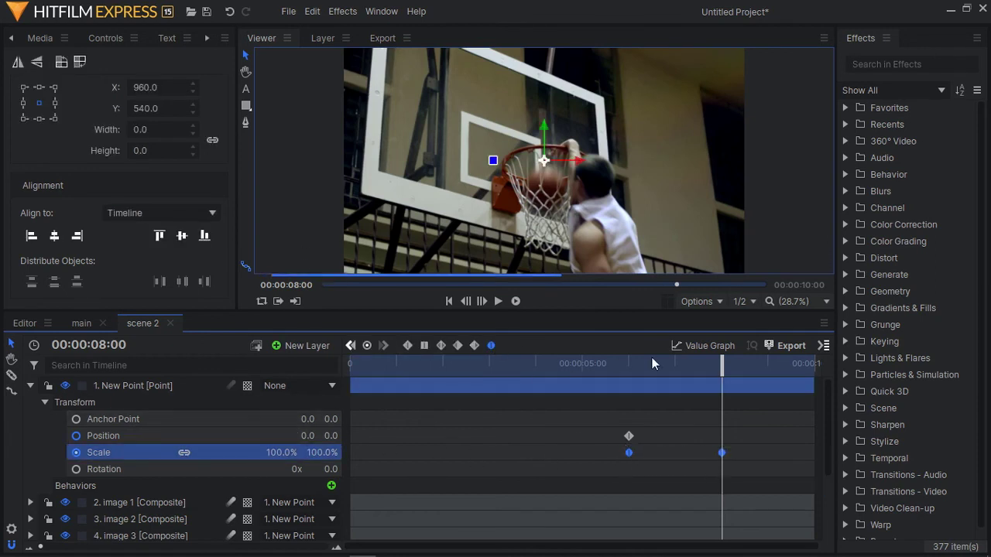
Shape New Point's scale curve in the value graph with a long first handle and a short last handle for a slow-starting zoom-in
left_click(700, 346)
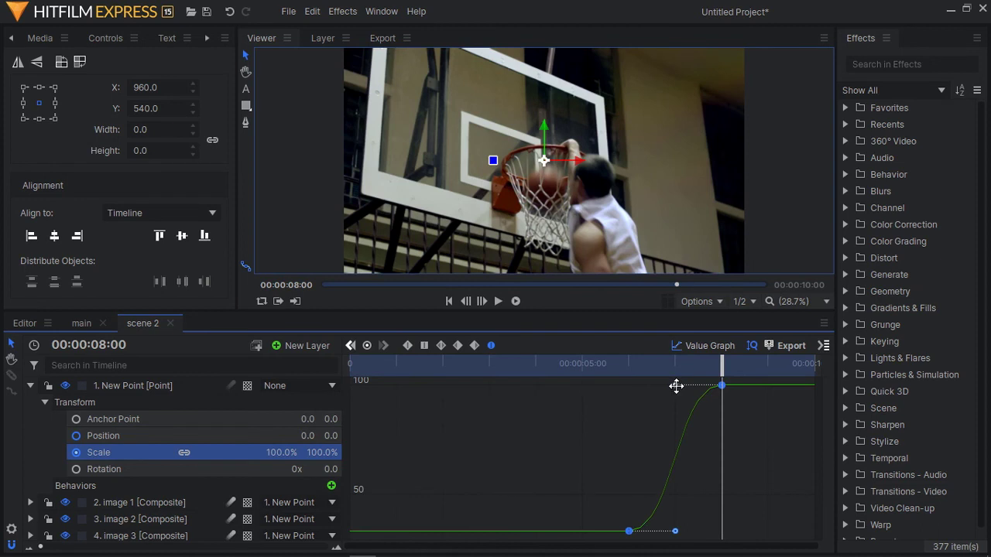
left_click_drag(672, 386, 629, 386)
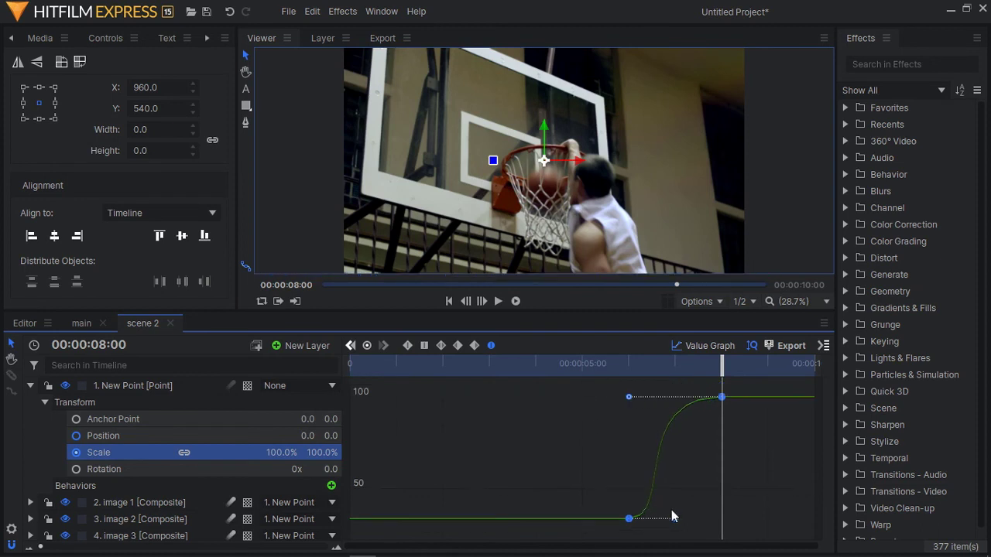
key("ctrl+z")
left_click_drag(675, 518, 780, 511)
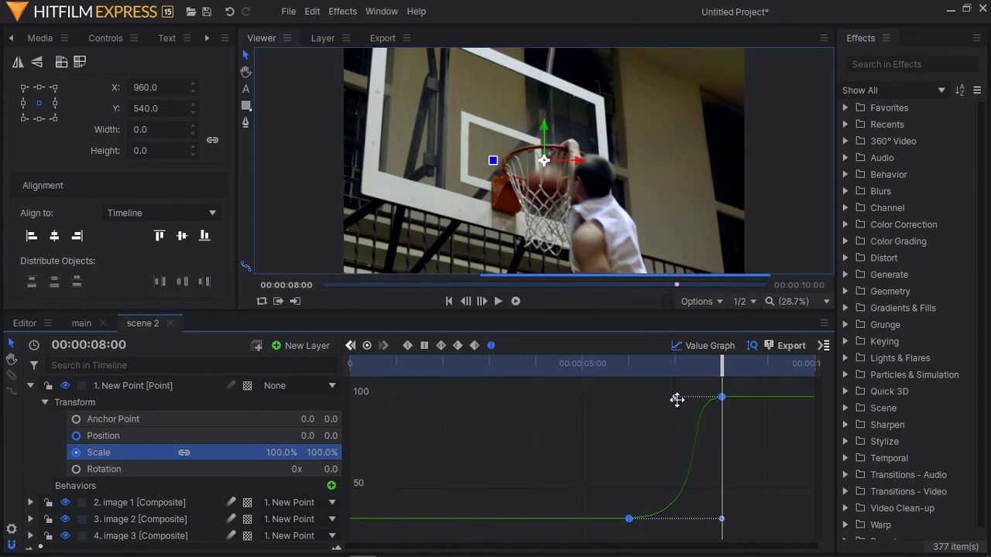
left_click_drag(676, 398, 700, 397)
left_click(702, 345)
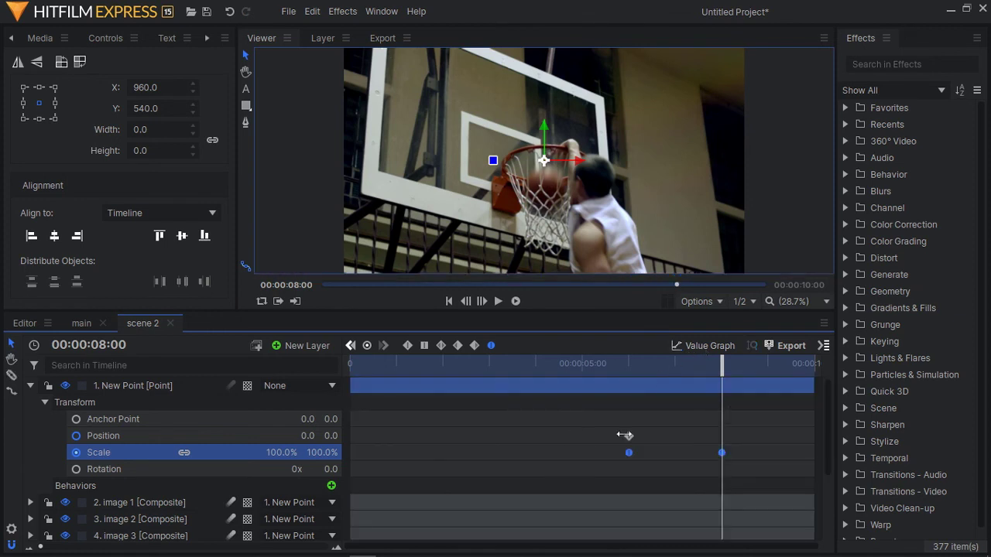
Scrub scene 2 from about six to eight seconds to preview the zoom-in, and collapse New Point's properties
left_click(630, 364)
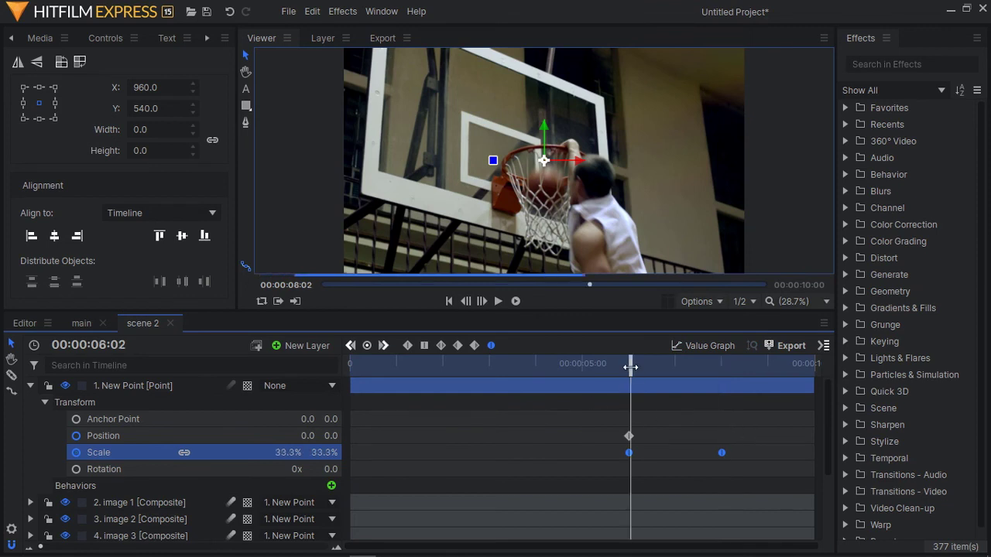
key("space")
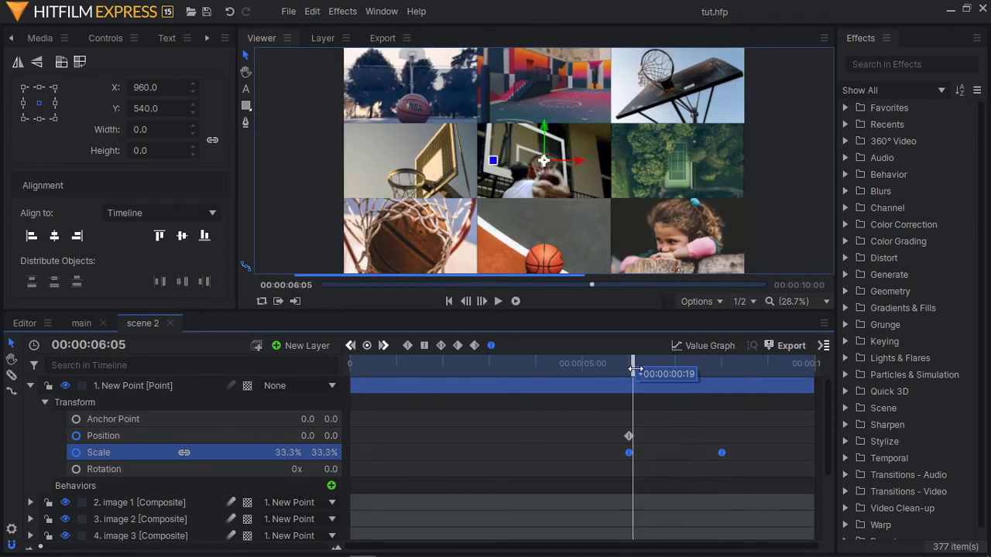
left_click_drag(635, 370, 721, 383)
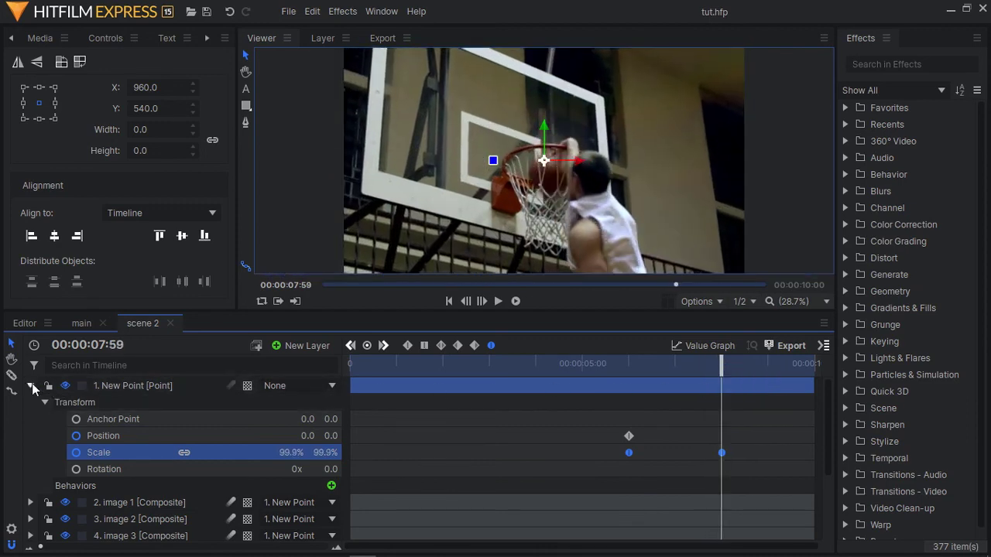
left_click(30, 386)
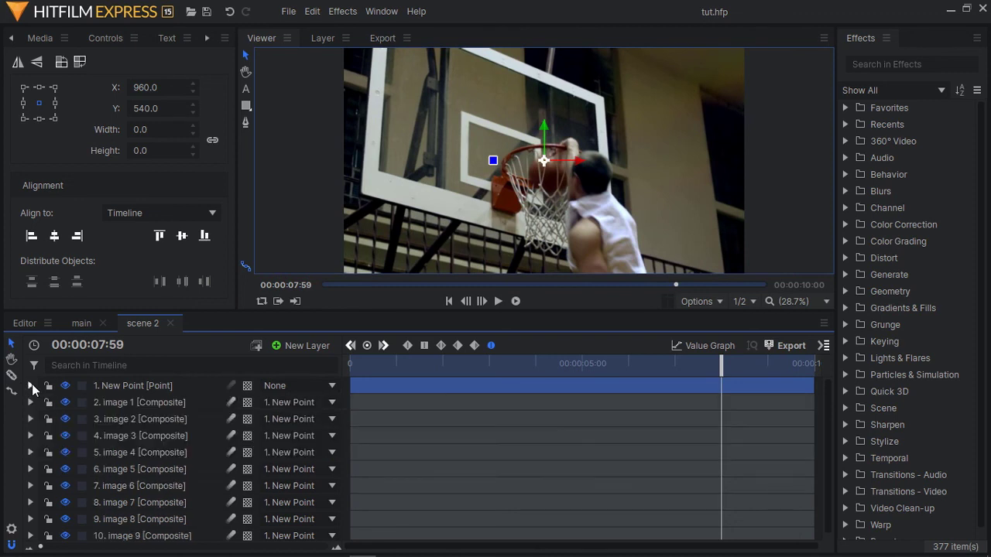
In the image 5 composite, shift the upper video clip to start at about 00:00:03:00, and return to scene 2
left_click(142, 469)
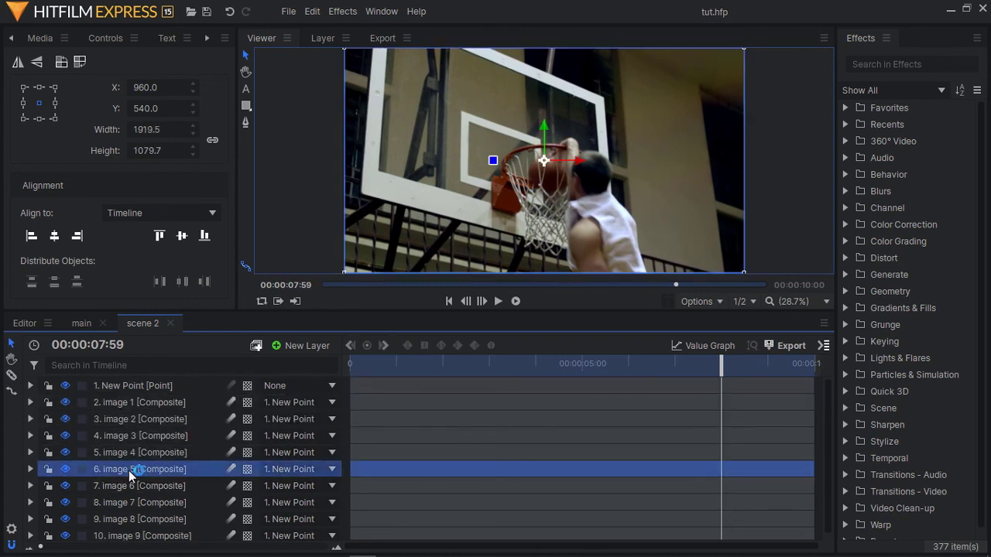
double_click(128, 471)
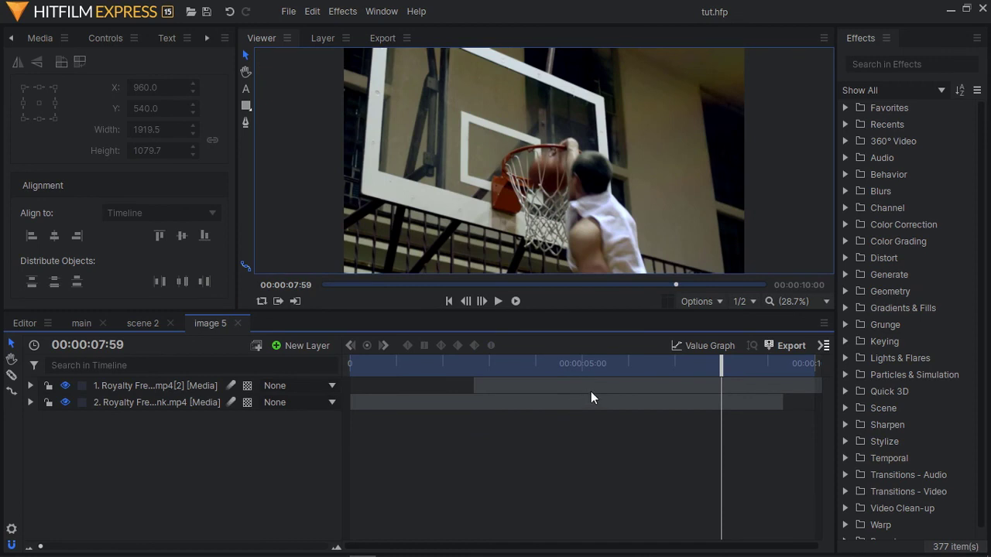
left_click_drag(671, 383, 688, 382)
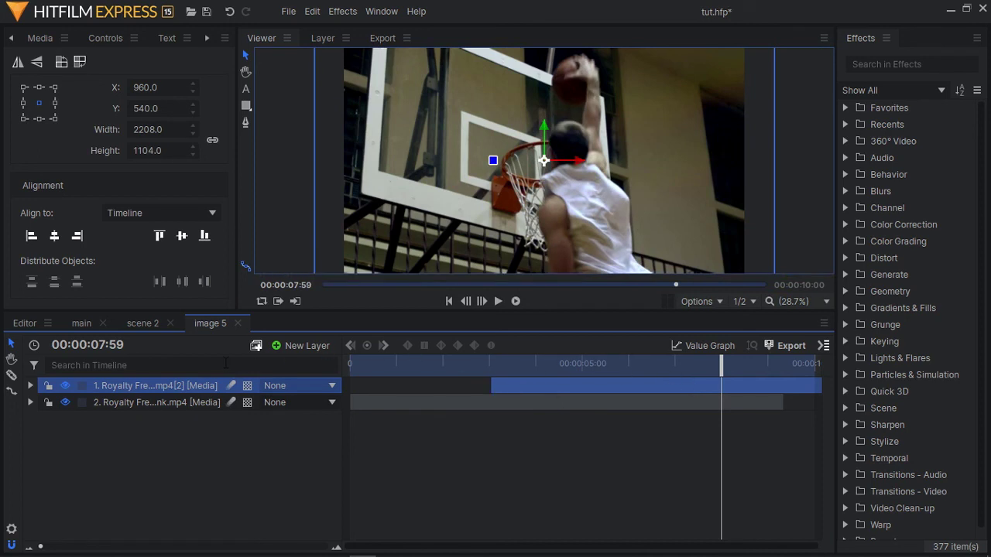
left_click(237, 324)
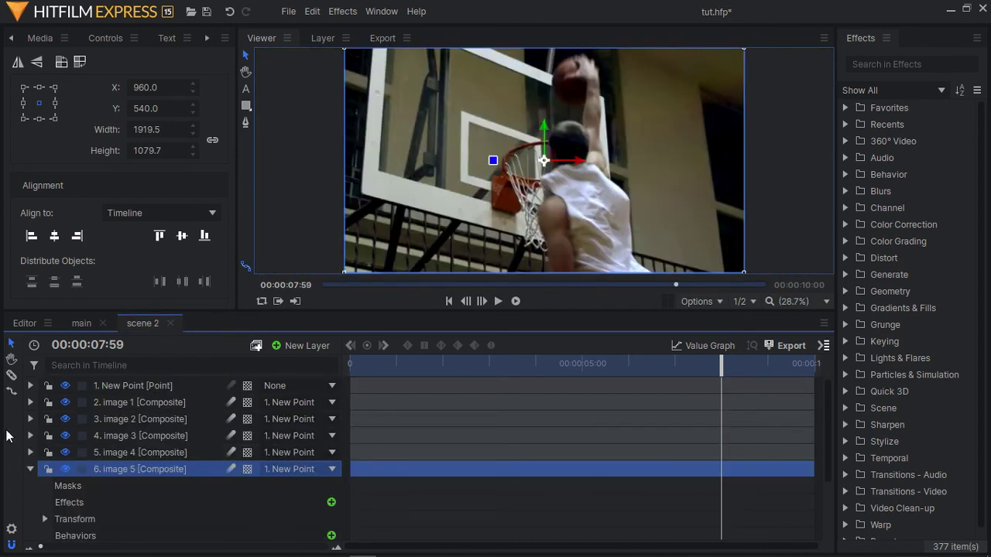
left_click(30, 469)
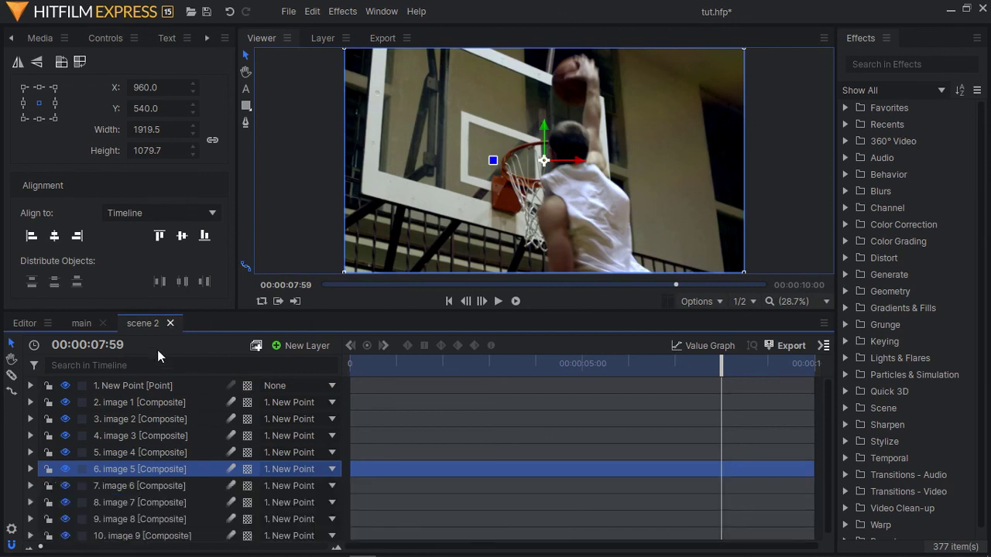
Return to the main composite, scale the viewer to fit, and scrub through to about seven seconds to preview the full animation
left_click(170, 323)
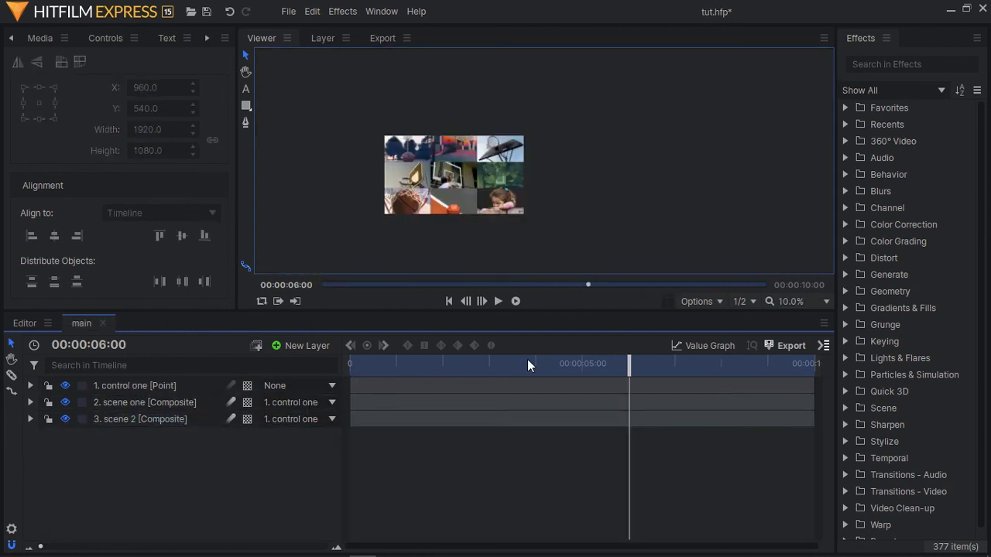
left_click(786, 302)
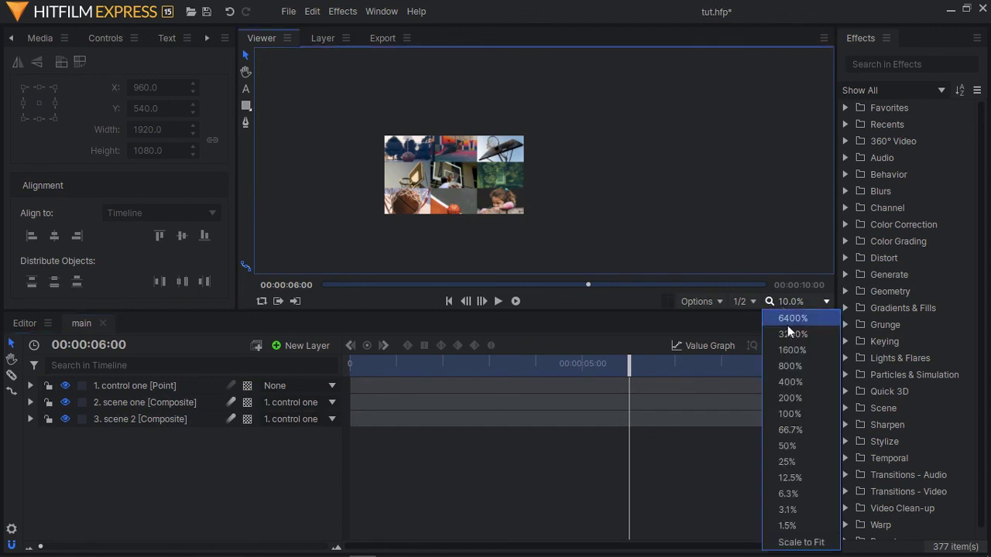
left_click(801, 543)
left_click_drag(371, 363, 690, 390)
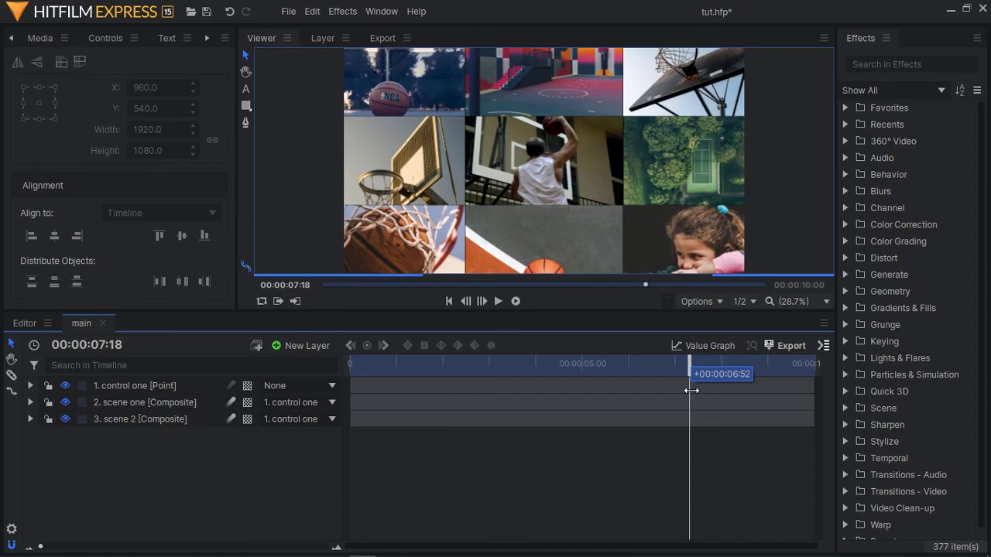